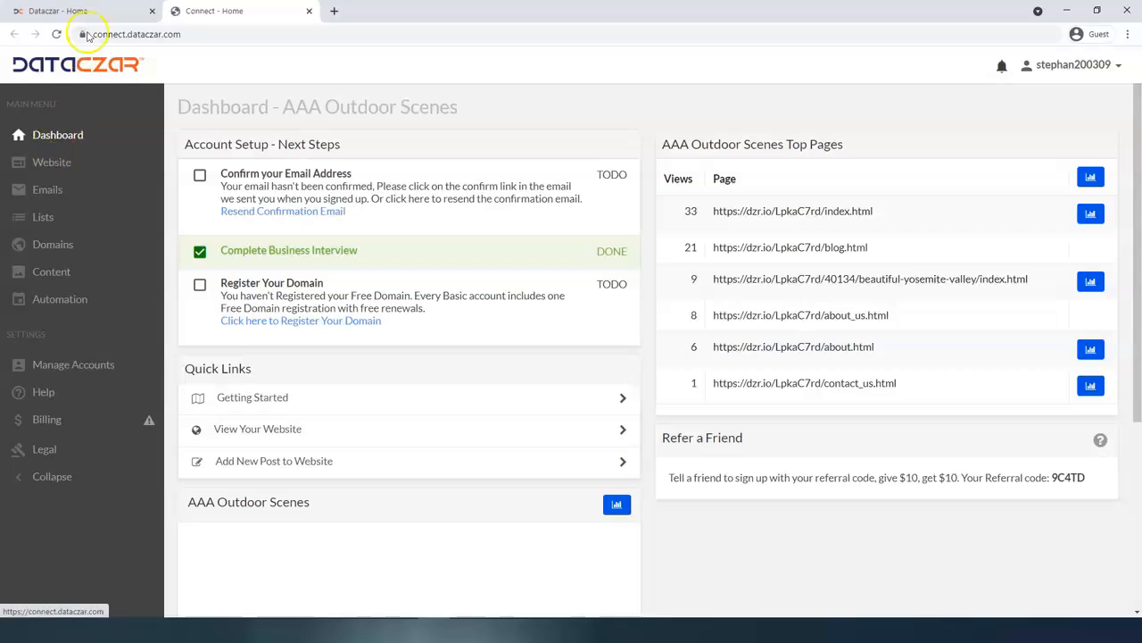
# Step: Close the extra Dataczar tab and open the website overview of AAA Outdoor Scenes in full-screen view
pyautogui.click(150, 11)
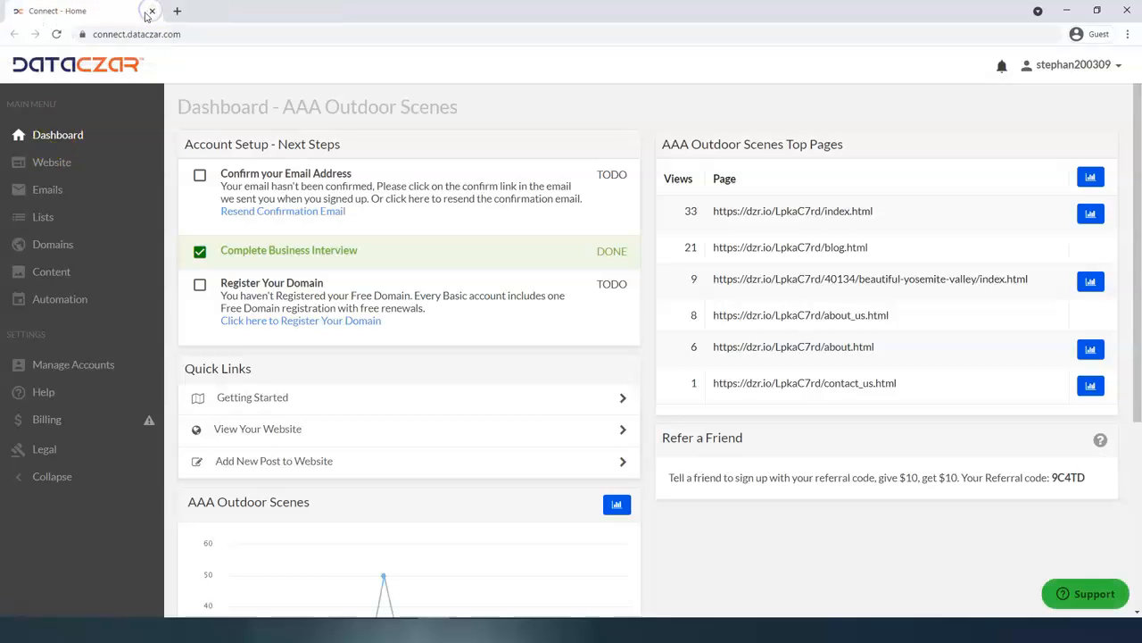
pyautogui.press('F11')
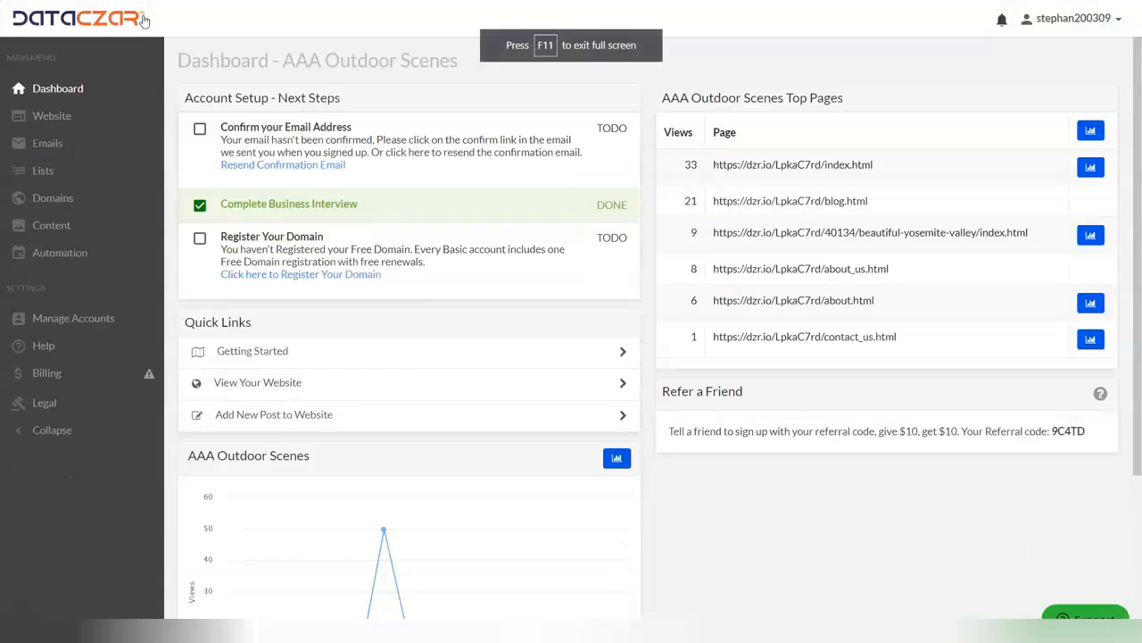
pyautogui.click(51, 119)
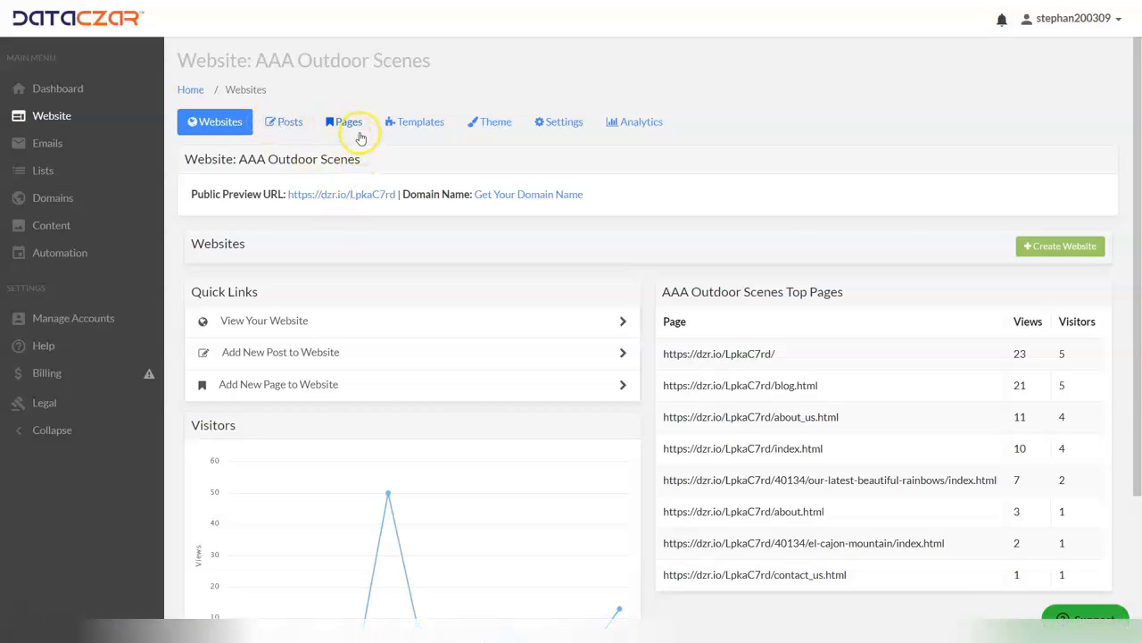
# Step: Look at the Hike Less Traveled website's posts in the other account, and return to the AAA Outdoor Scenes website overview
pyautogui.press('F11')
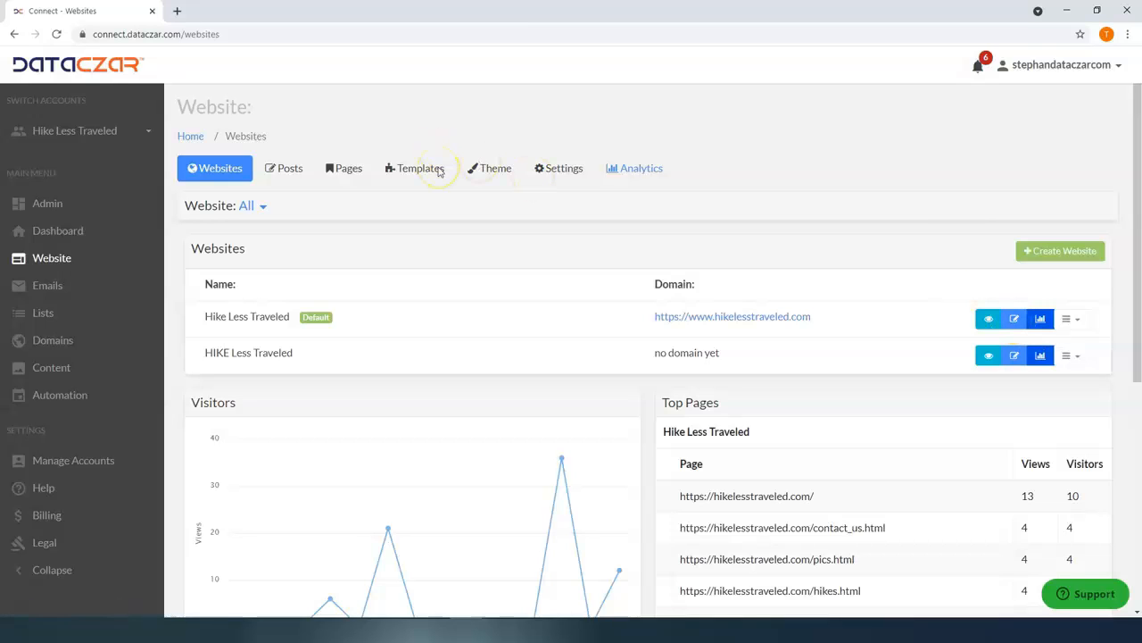
pyautogui.click(1013, 322)
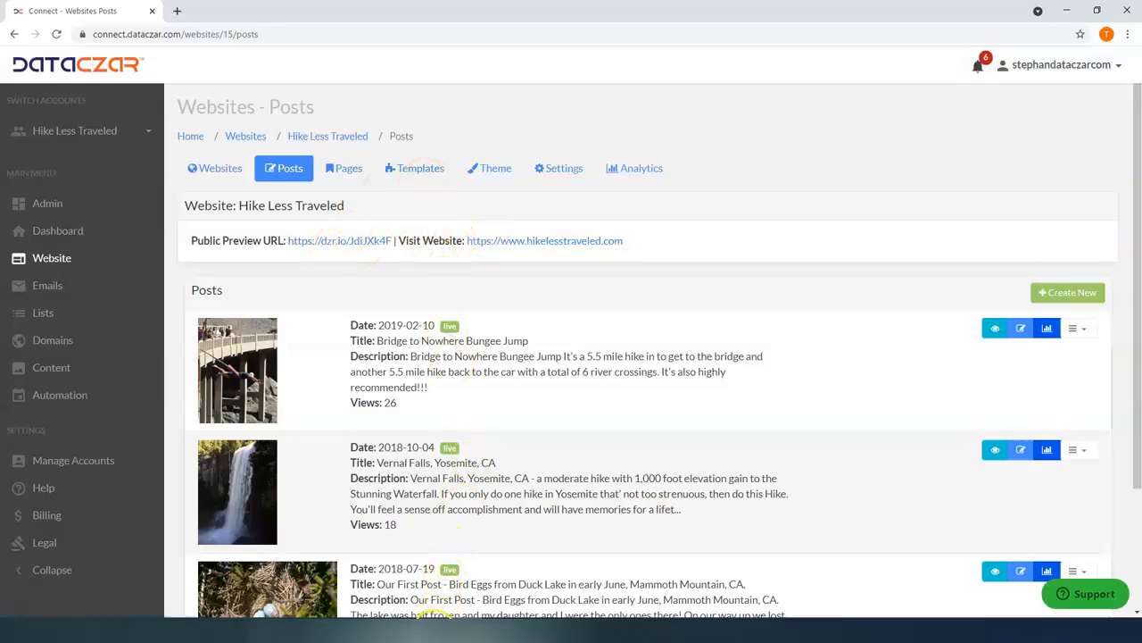
pyautogui.click(435, 529)
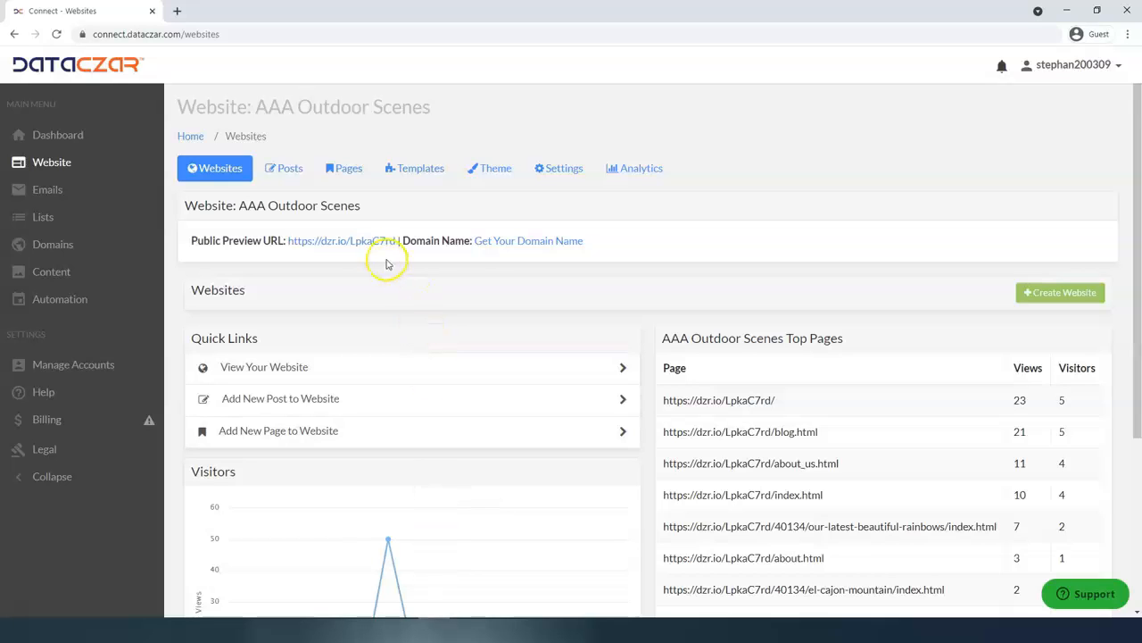
pyautogui.press('F11')
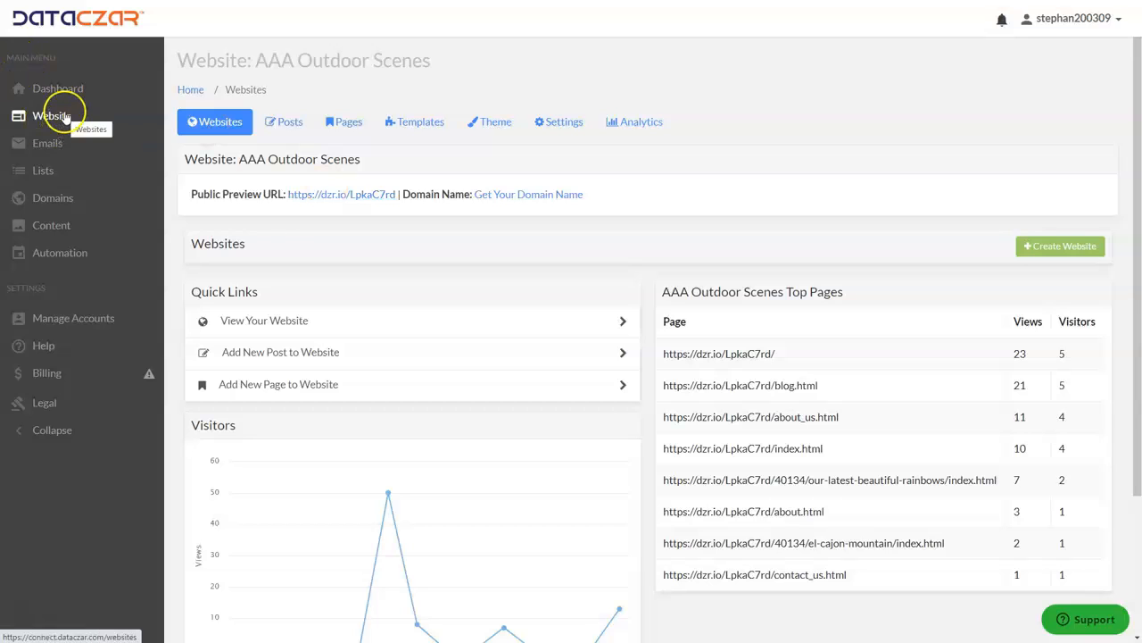
# Step: Open the public preview of AAA Outdoor Scenes, look through its home page and close the preview
pyautogui.click(321, 197)
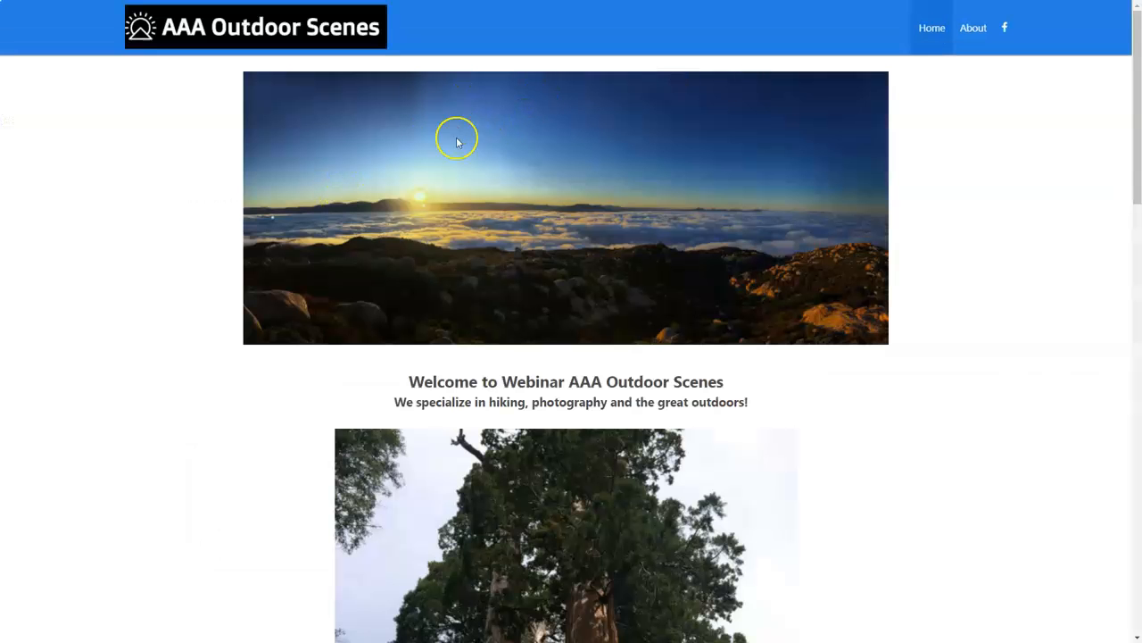
pyautogui.scroll(-5, 594, 308)
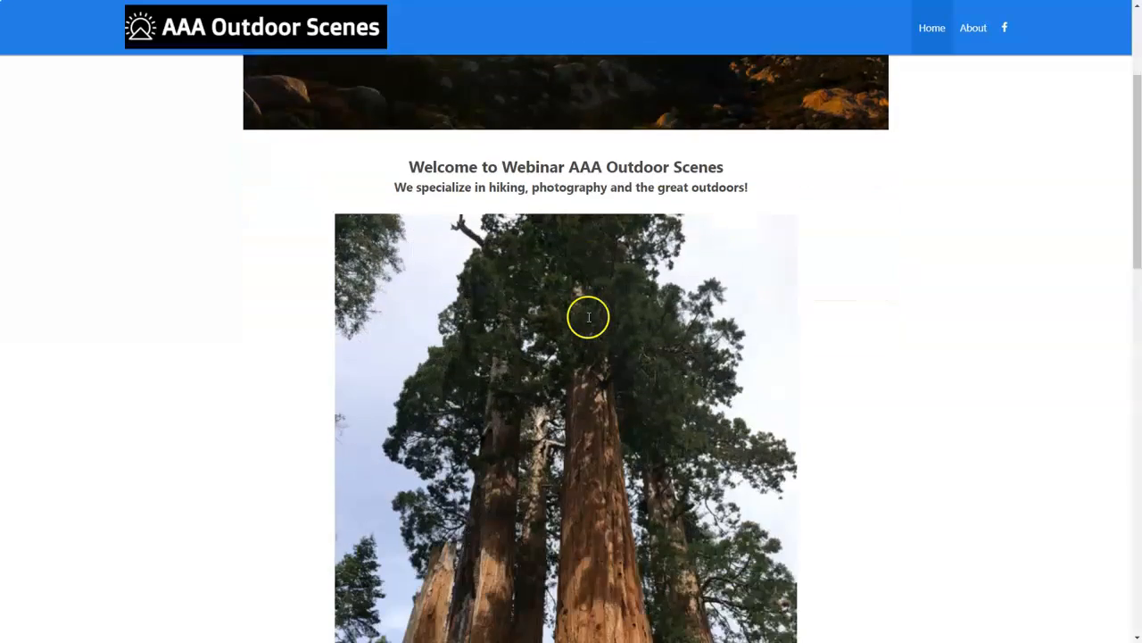
pyautogui.scroll(-7, 589, 321)
pyautogui.scroll(10, 512, 331)
pyautogui.scroll(5, 399, 317)
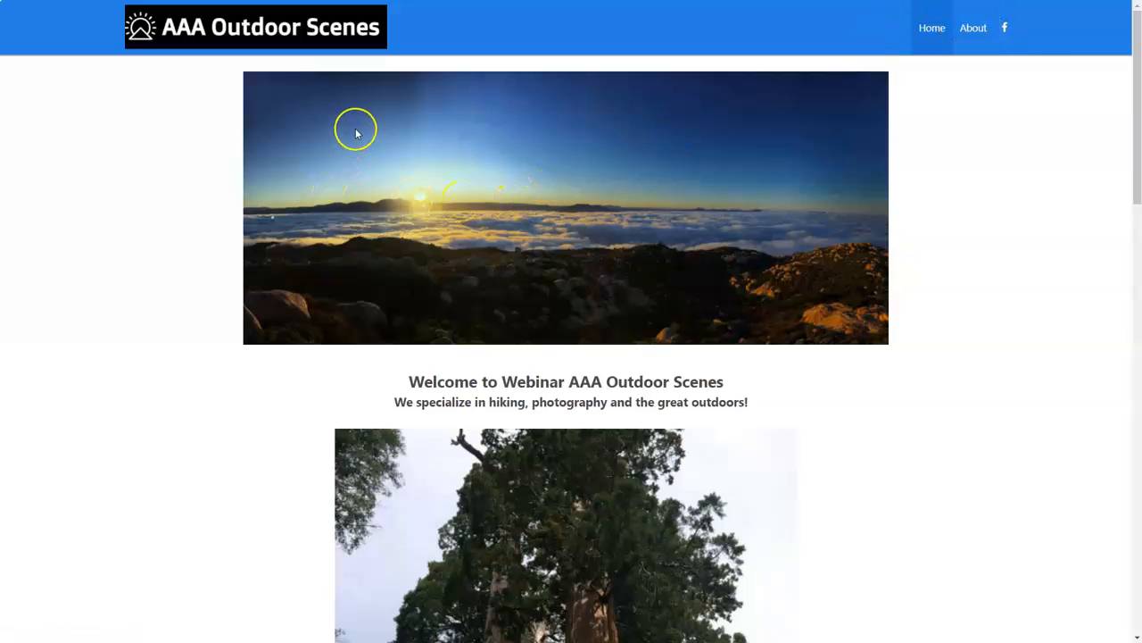
pyautogui.hotkey('ctrl', 'w')
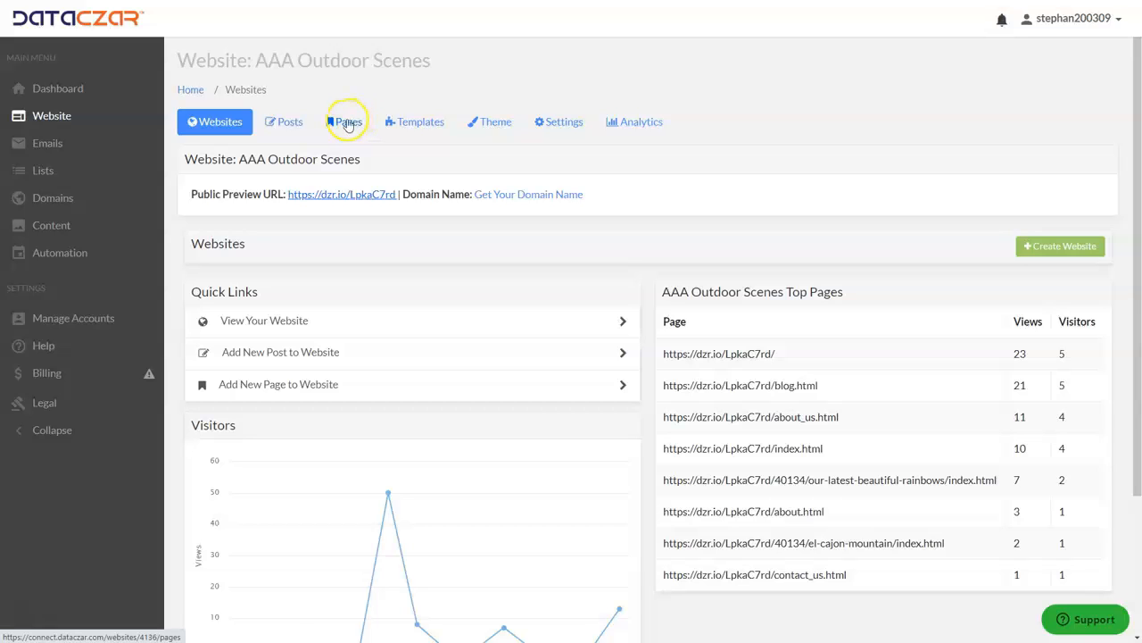
# Step: Turn off Include Posts on the website's Home page and save the page update
pyautogui.click(349, 124)
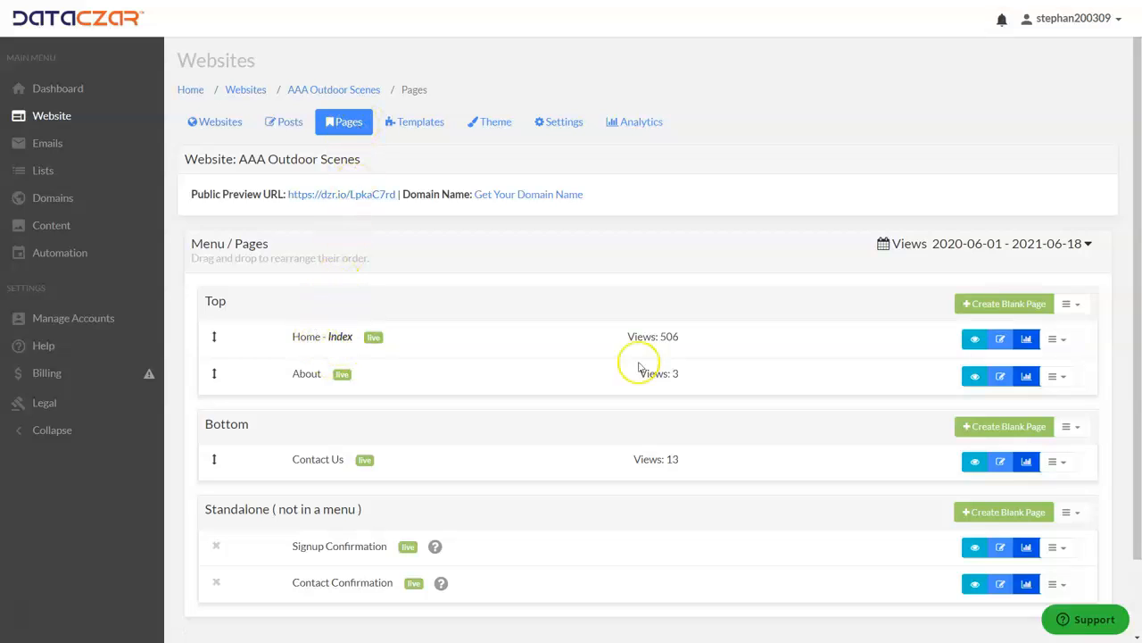
pyautogui.click(1000, 339)
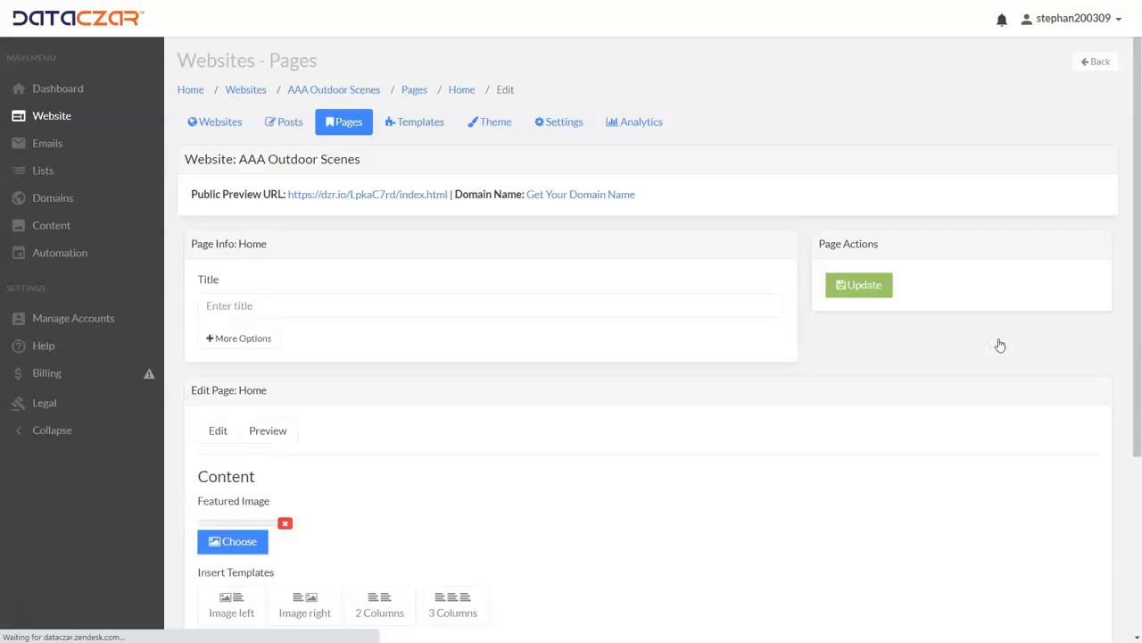
pyautogui.scroll(-10, 549, 336)
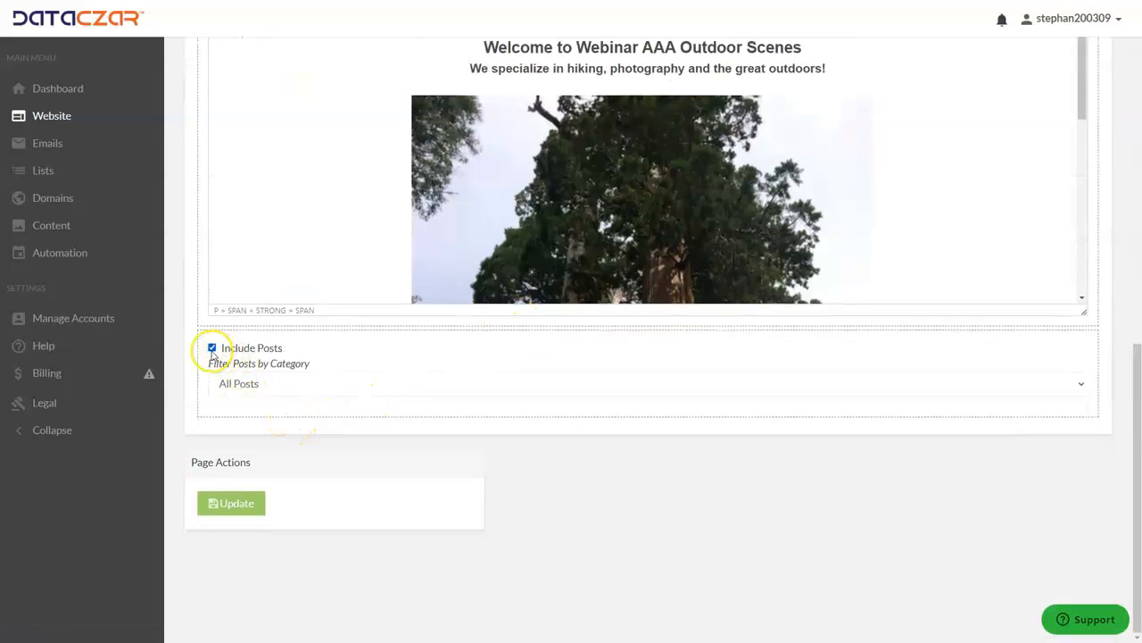
pyautogui.click(212, 349)
pyautogui.click(239, 506)
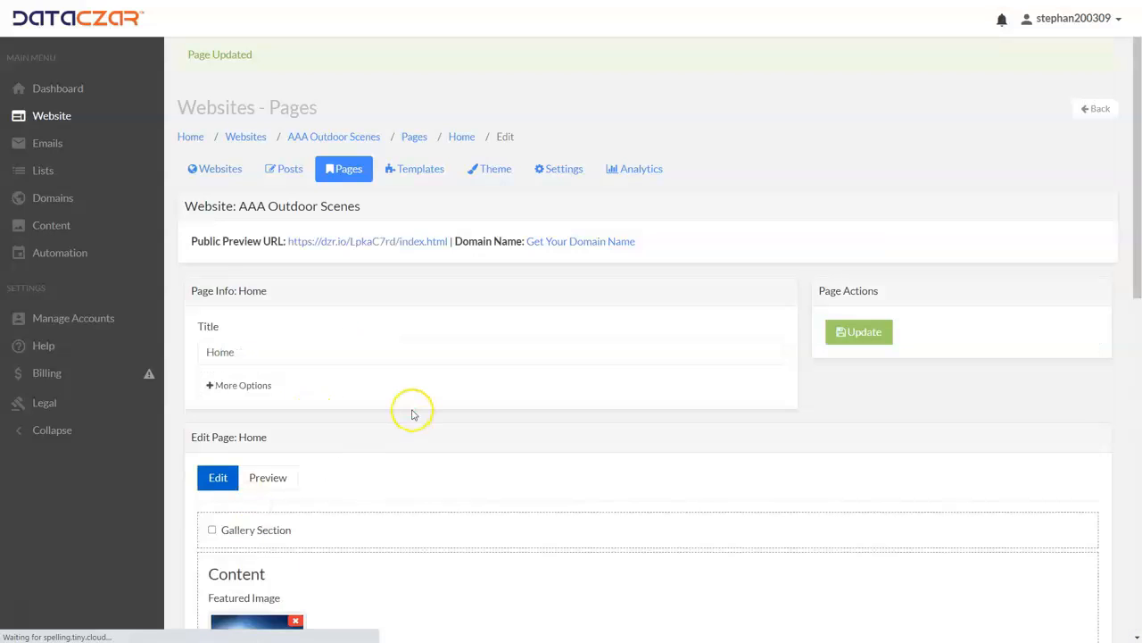
# Step: Create a blank page in the website's Top menu and title it "Pastures"
pyautogui.click(350, 169)
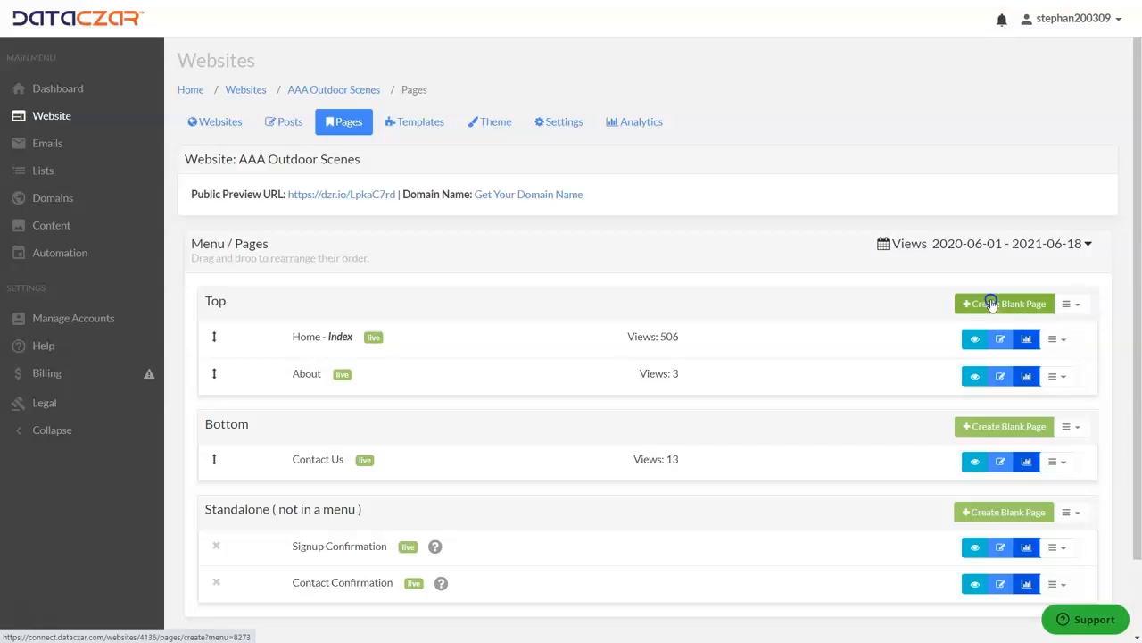
pyautogui.click(991, 305)
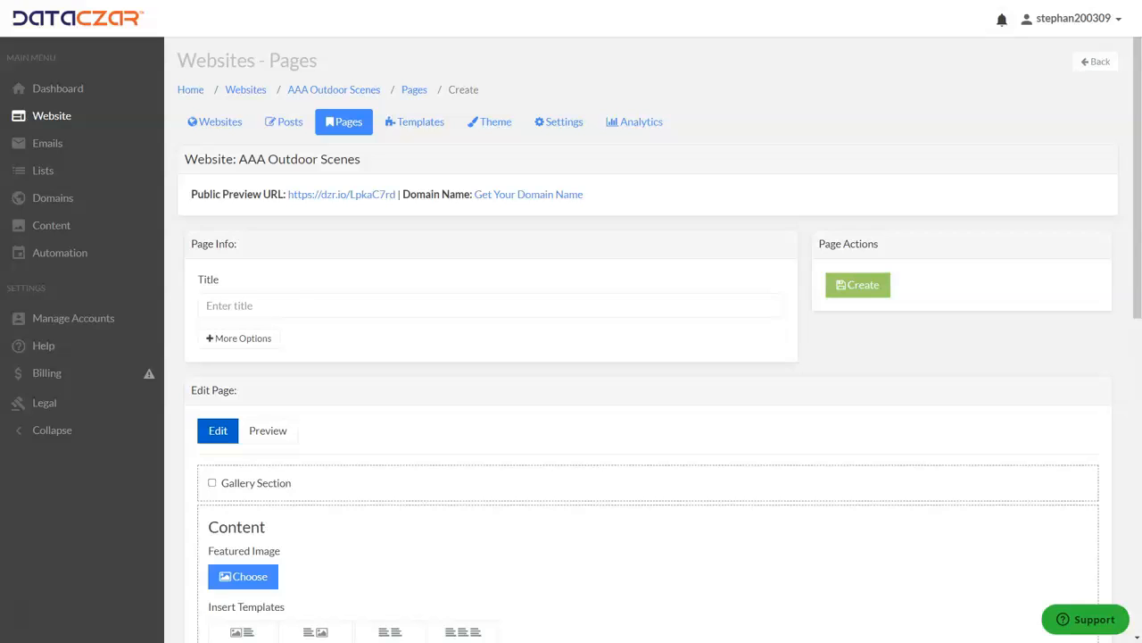
pyautogui.click(236, 300)
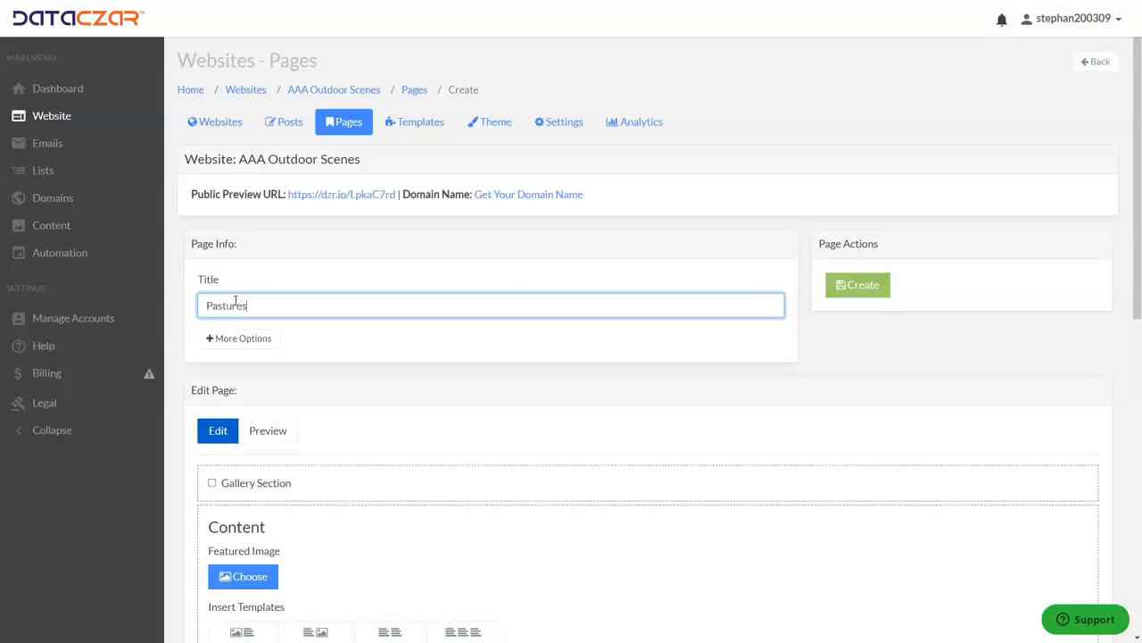
# Step: Enter the bold heading "Welcome to our Pasture Scenes!" in the page's content editor
pyautogui.scroll(-2, 542, 332)
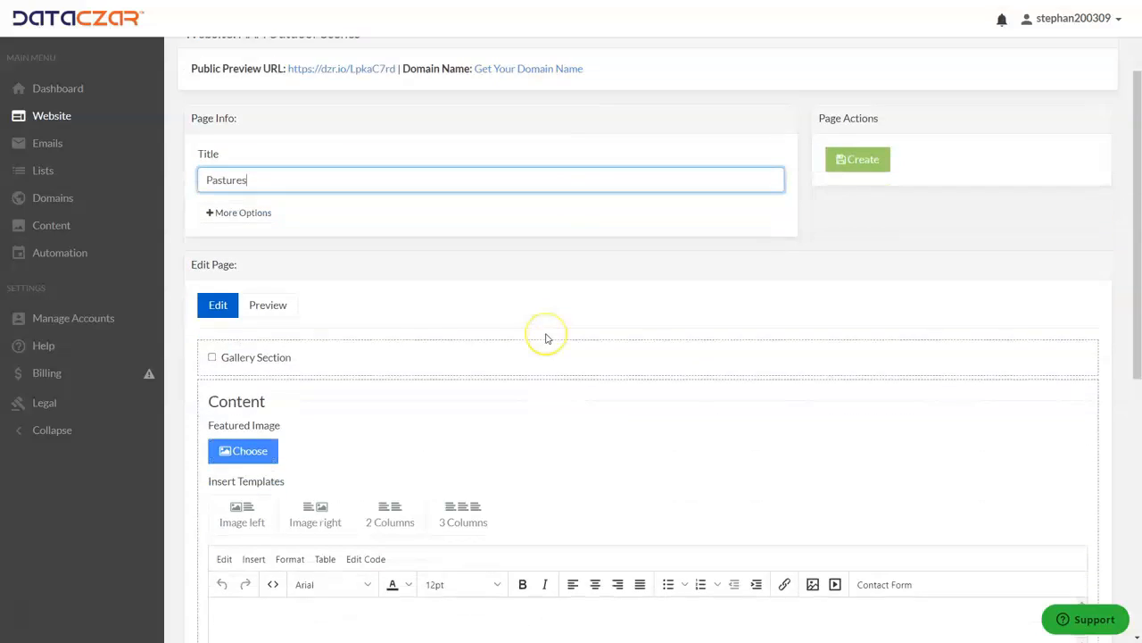
pyautogui.scroll(-4, 546, 336)
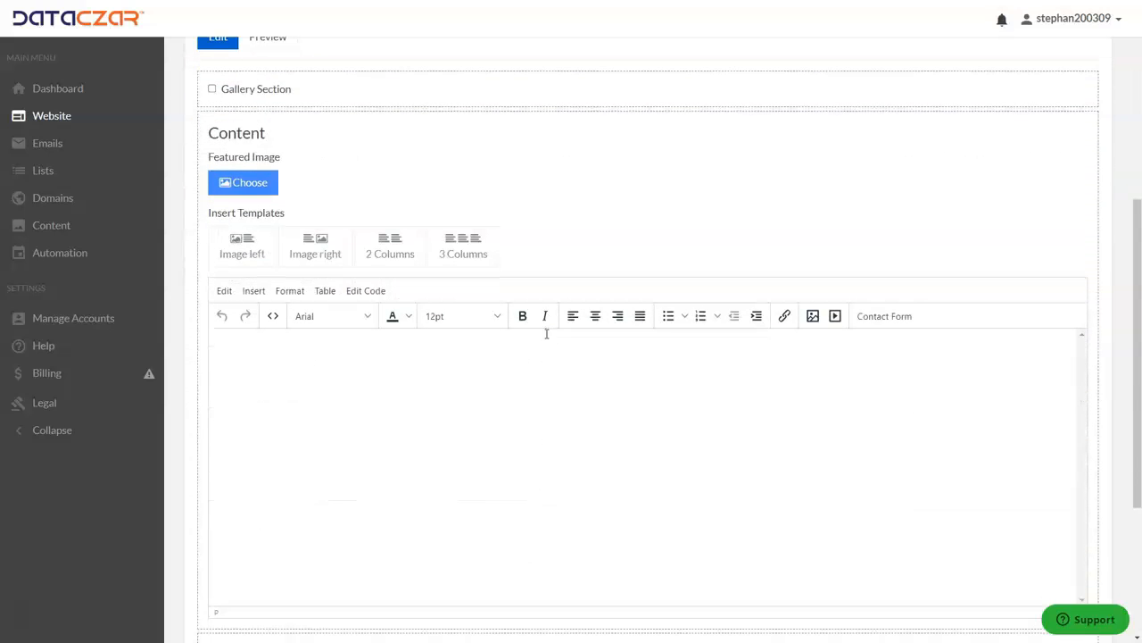
pyautogui.scroll(-2, 533, 278)
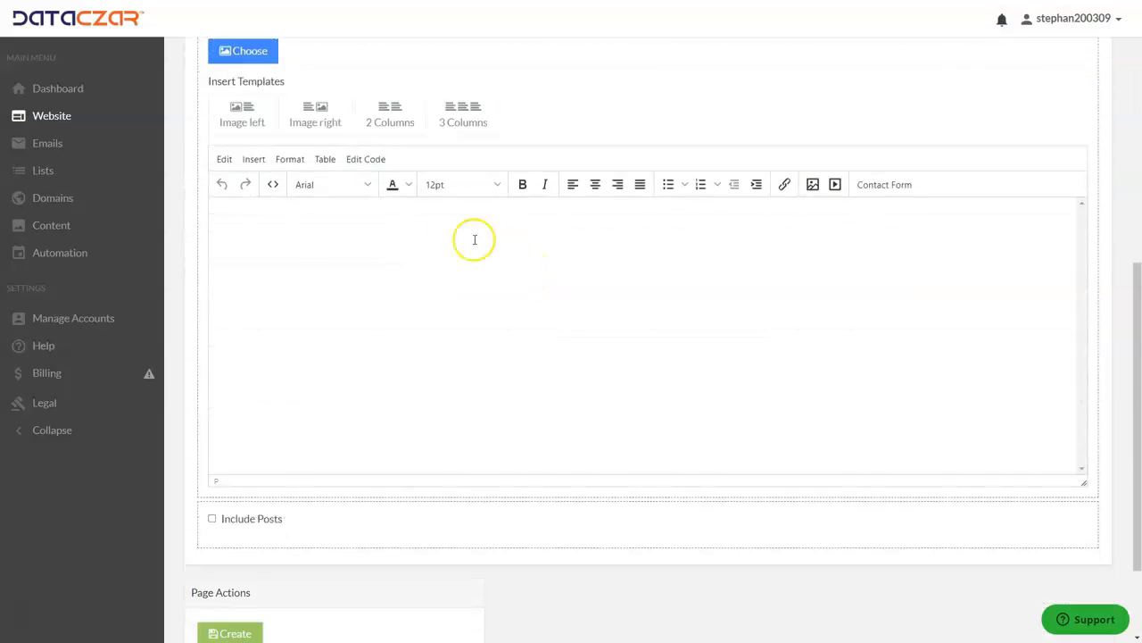
pyautogui.click(590, 227)
pyautogui.click(464, 219)
pyautogui.click(263, 210)
pyautogui.write('Welcome to our Pasture Scenes!')
# Step: Center the bold welcome heading and set its font size to 18pt
pyautogui.moveTo(220, 214); pyautogui.dragTo(422, 201)
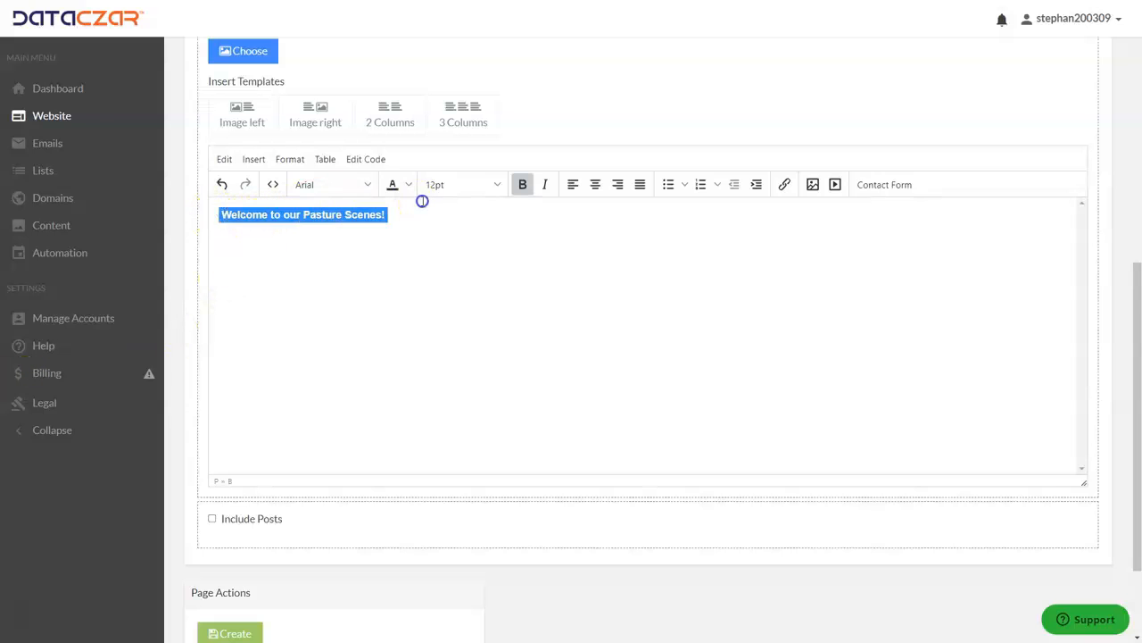
pyautogui.click(596, 186)
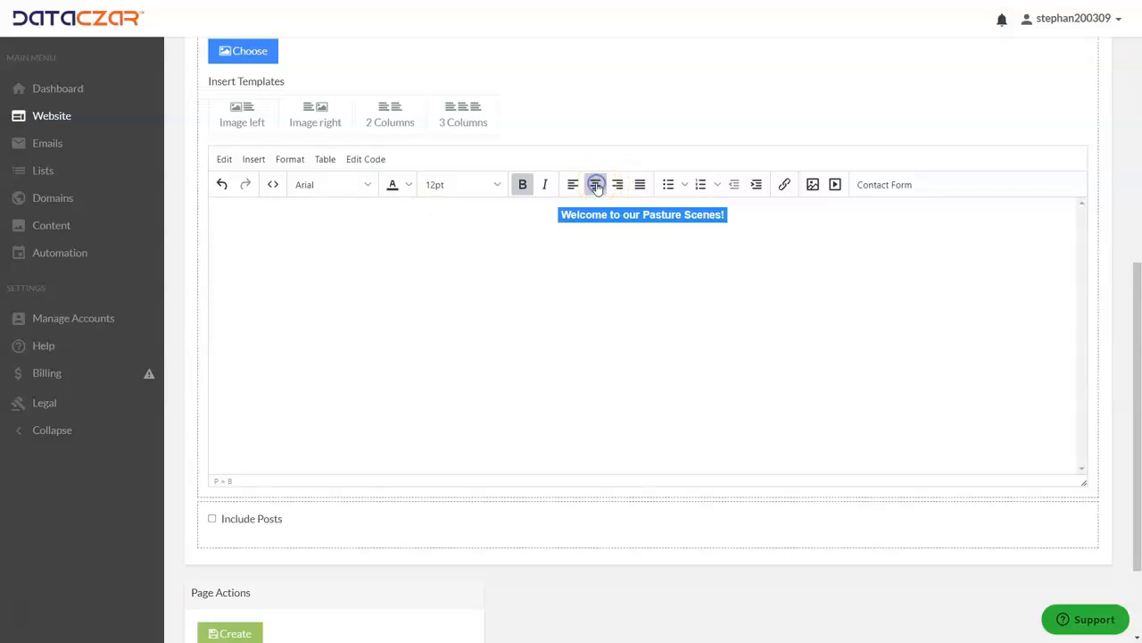
pyautogui.click(525, 189)
pyautogui.click(525, 187)
pyautogui.click(454, 187)
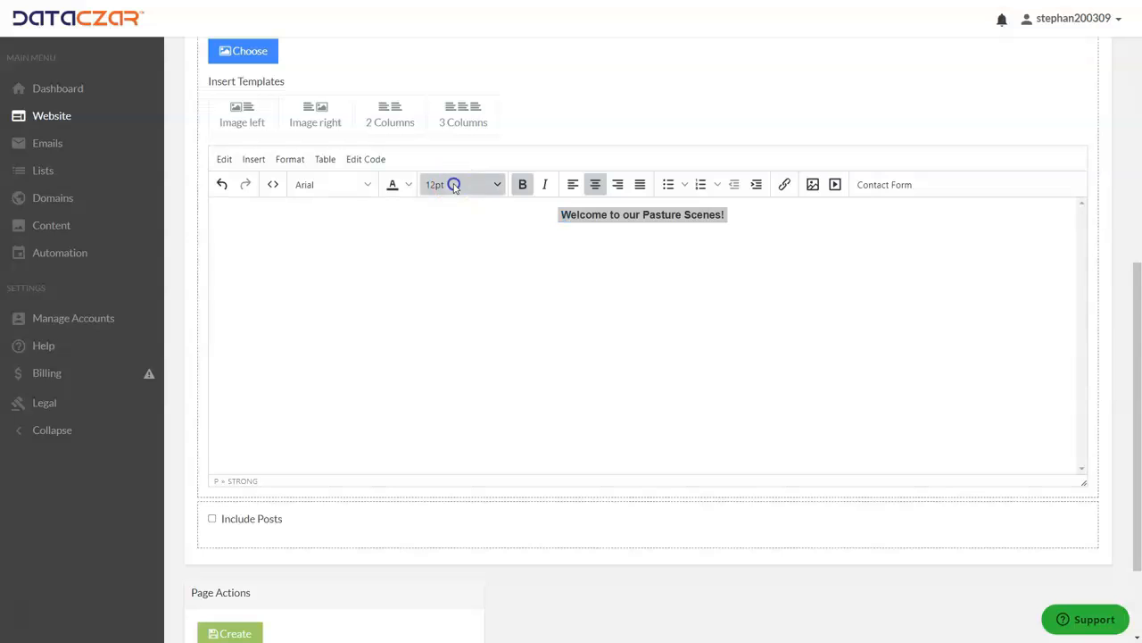
pyautogui.click(438, 314)
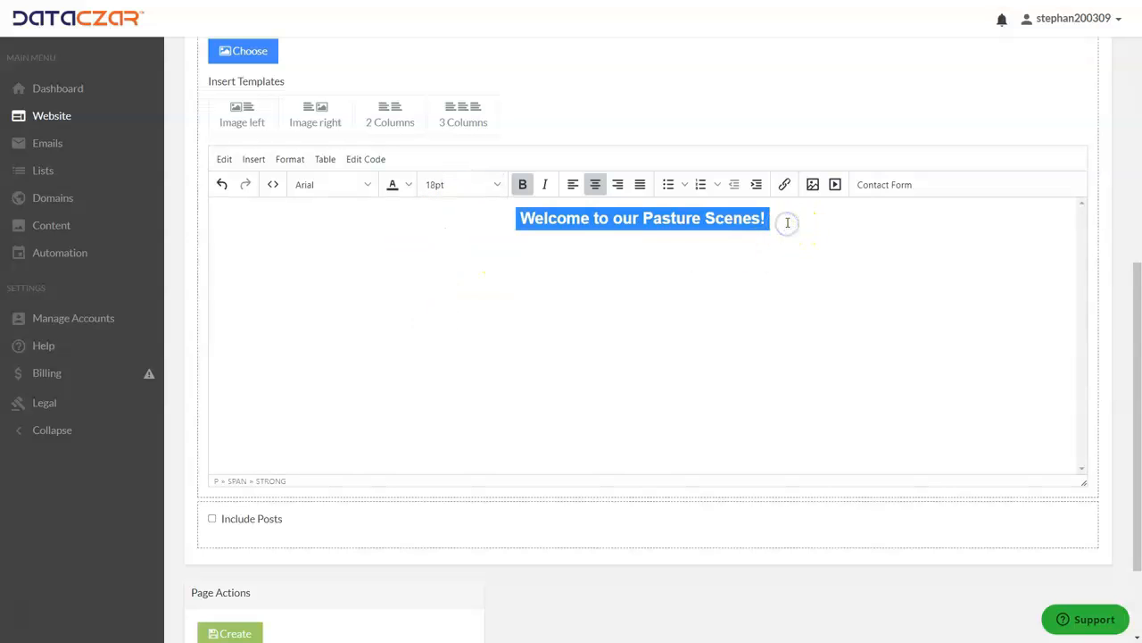
# Step: Insert the 2 Columns template on a new line below the welcome heading
pyautogui.click(788, 222)
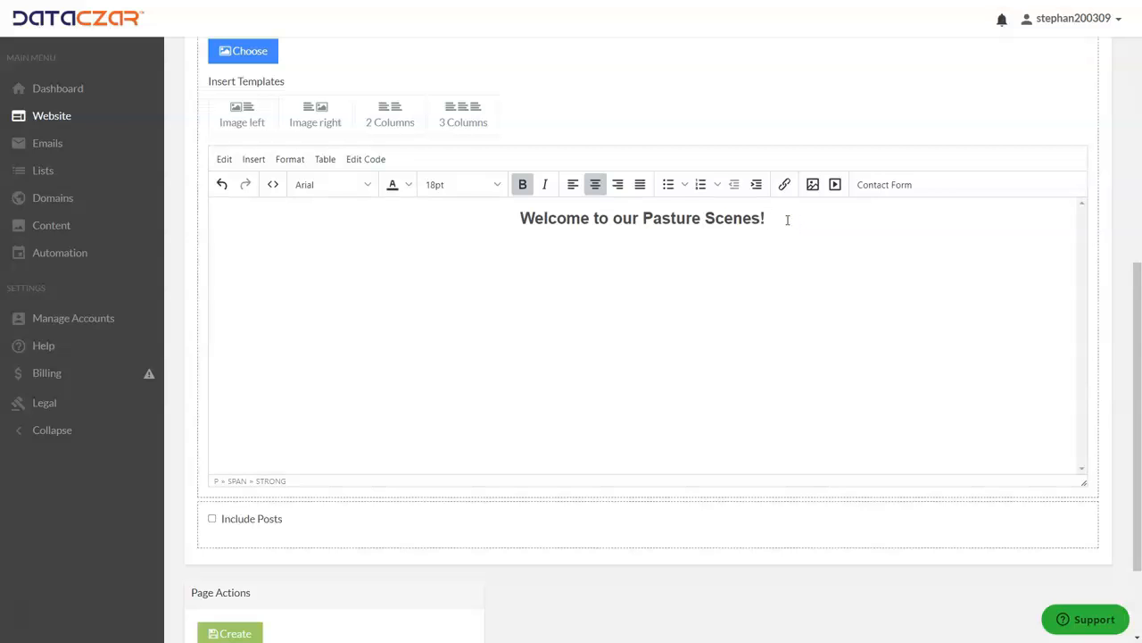
pyautogui.press('Return')
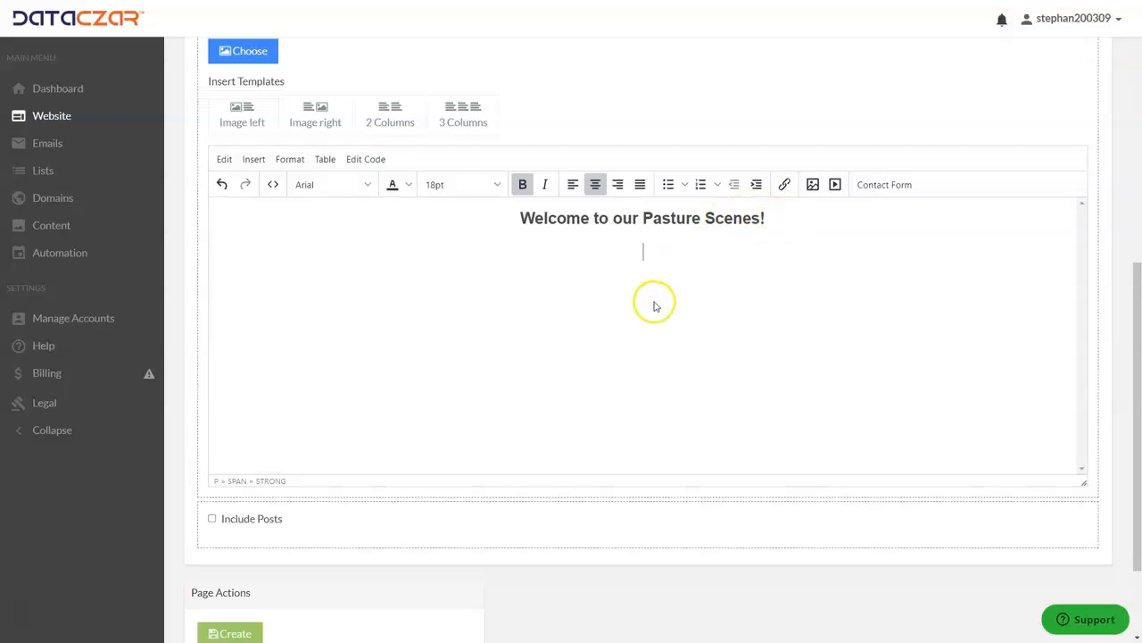
pyautogui.click(392, 116)
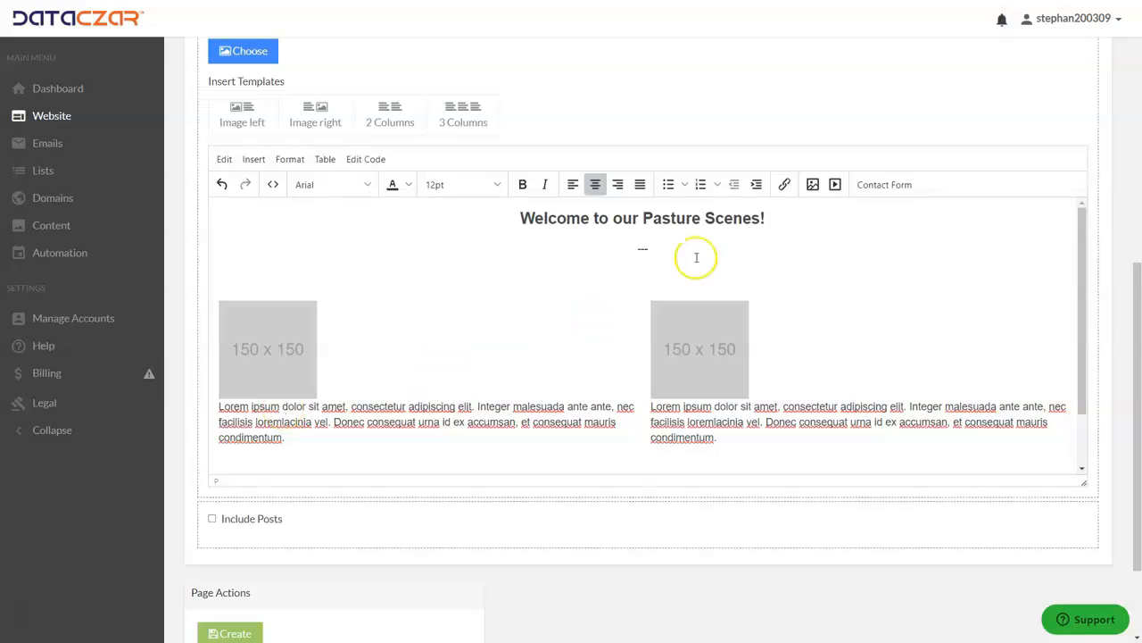
pyautogui.scroll(-1, 669, 259)
pyautogui.scroll(1, 649, 224)
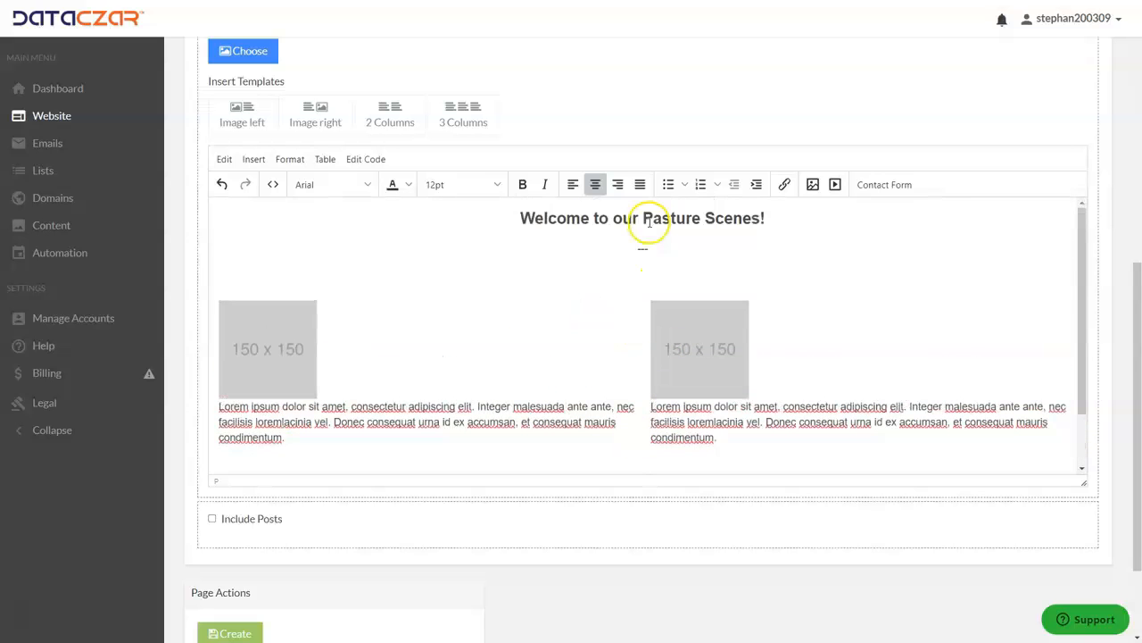
# Step: Delete the dashes and the extra line between the welcome heading and the two columns
pyautogui.click(720, 249)
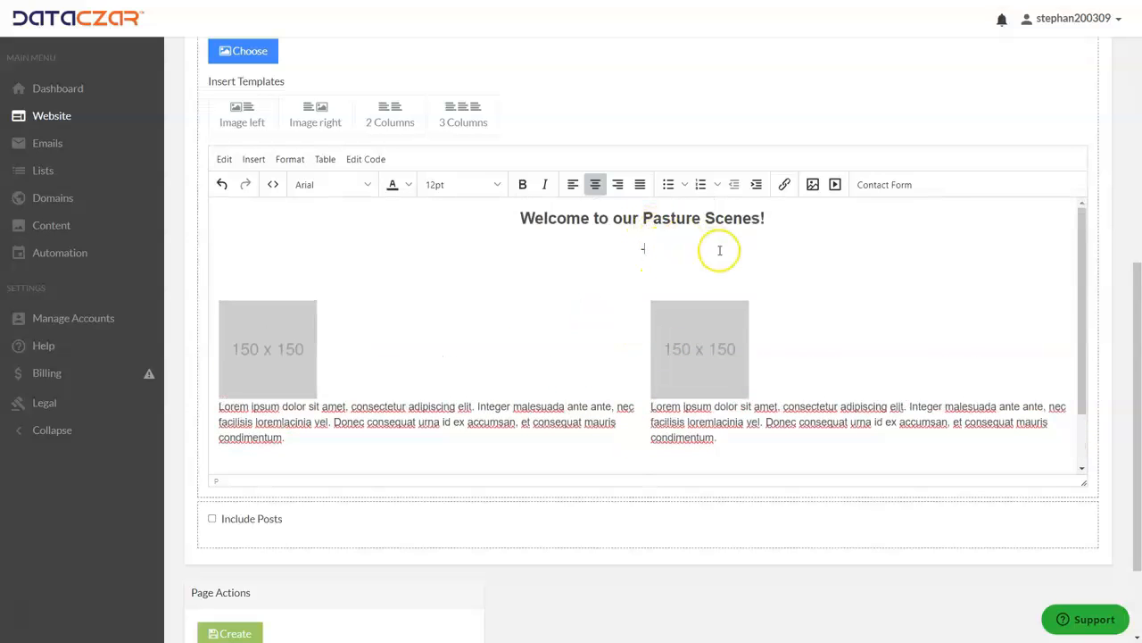
pyautogui.press('BackSpace')
pyautogui.press('BackSpace')
pyautogui.press('BackSpace')
pyautogui.press('BackSpace')
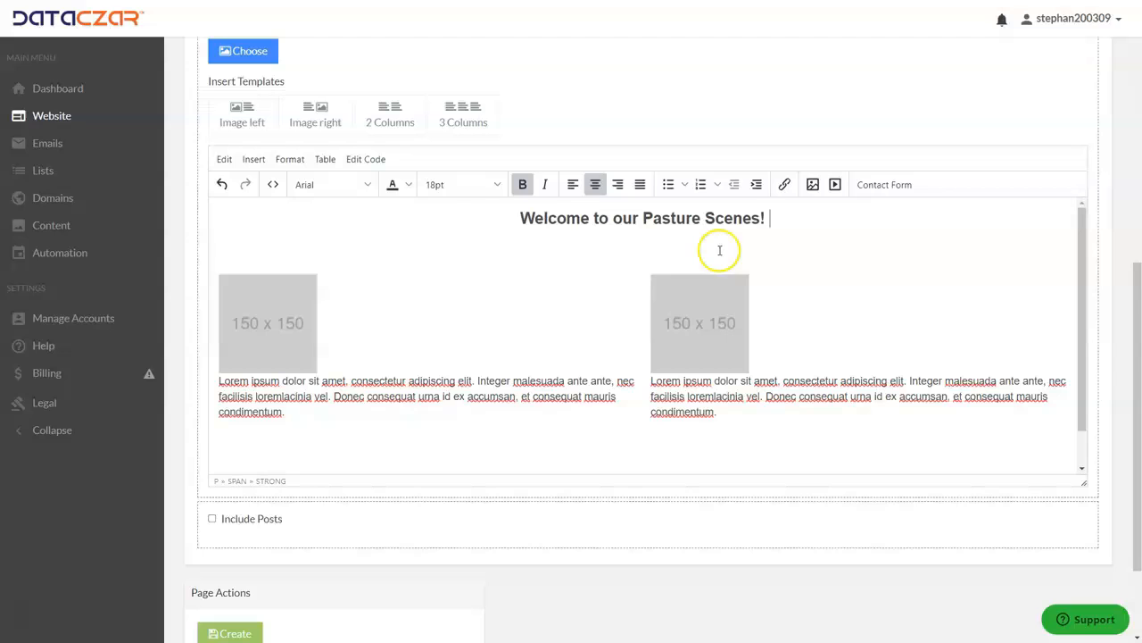
# Step: Replace the placeholder image in the first column with the foggy pasture cow photo from My Images
pyautogui.click(286, 326)
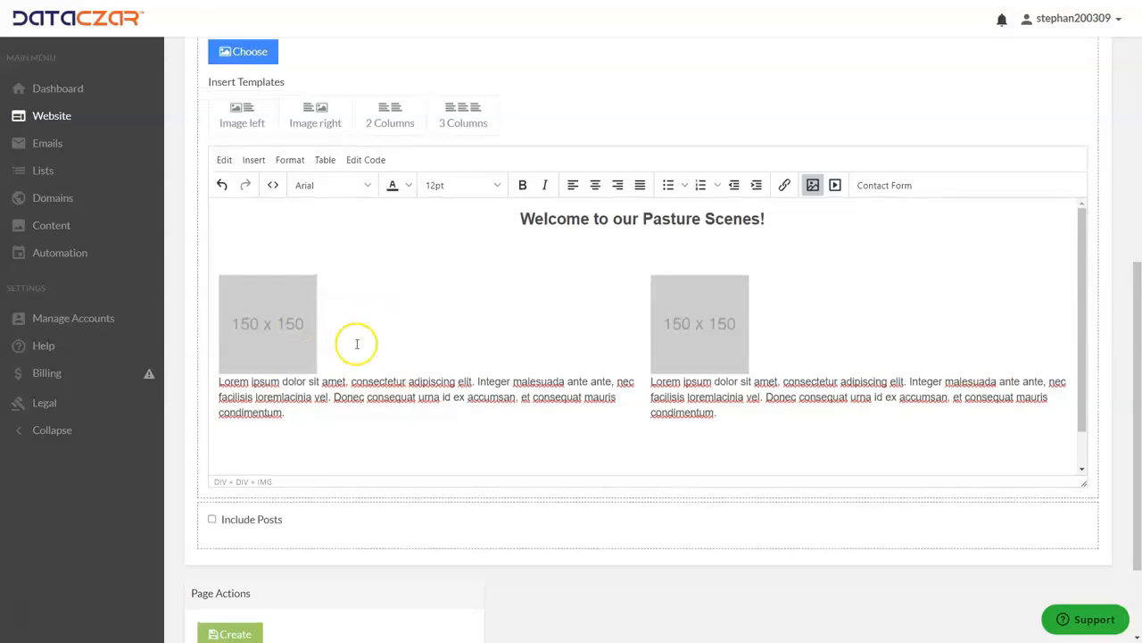
pyautogui.scroll(1, 269, 358)
pyautogui.click(246, 391)
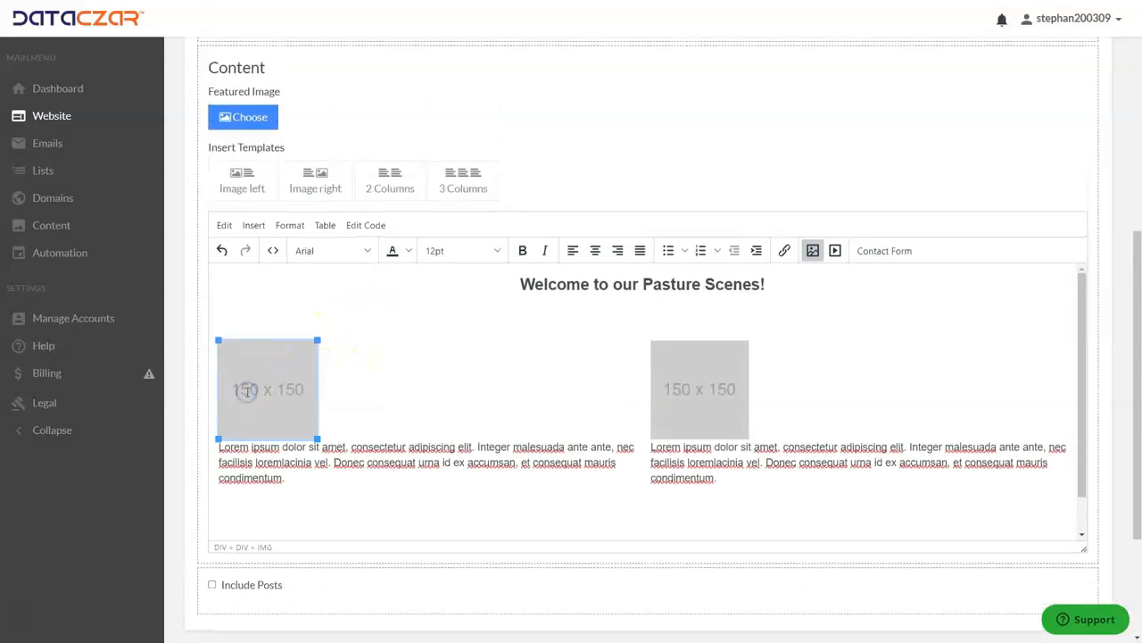
pyautogui.click(812, 251)
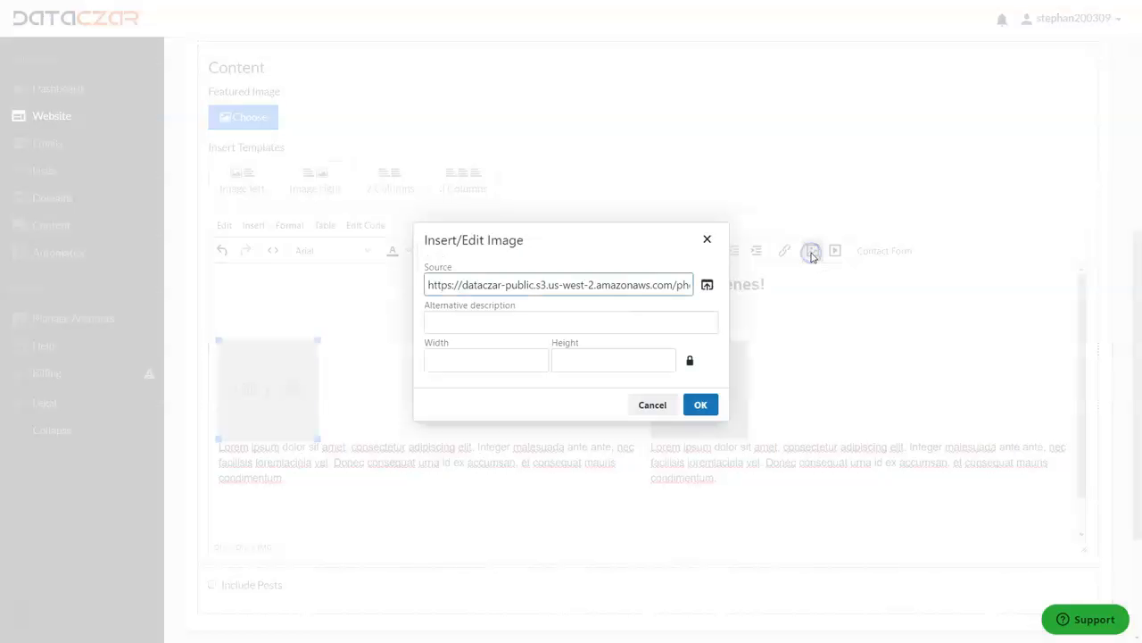
pyautogui.click(708, 286)
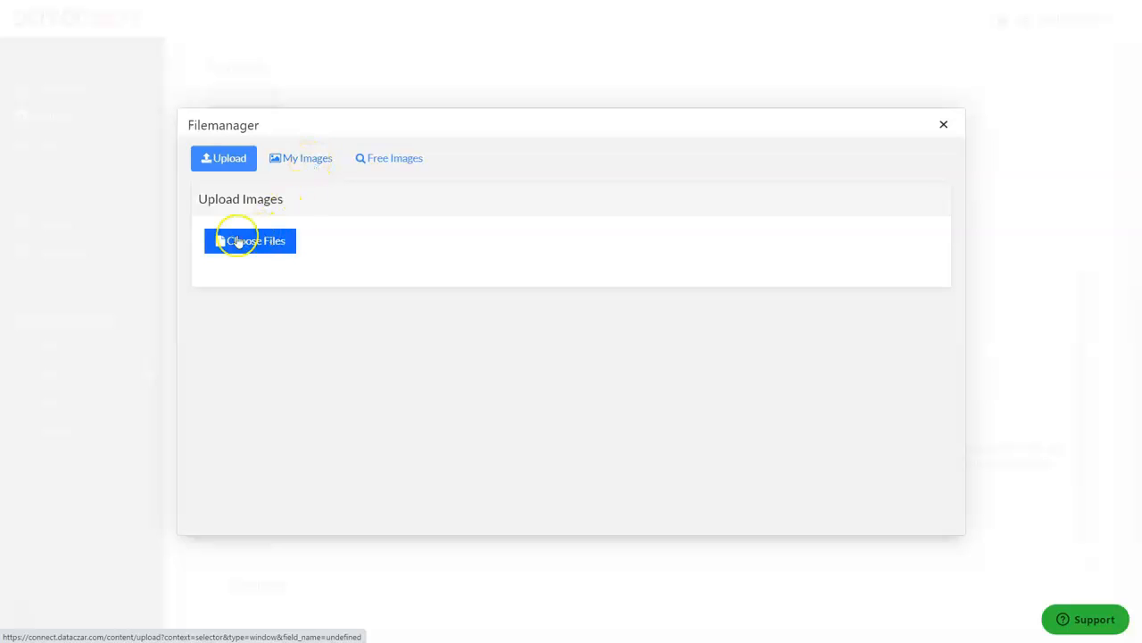
pyautogui.click(308, 159)
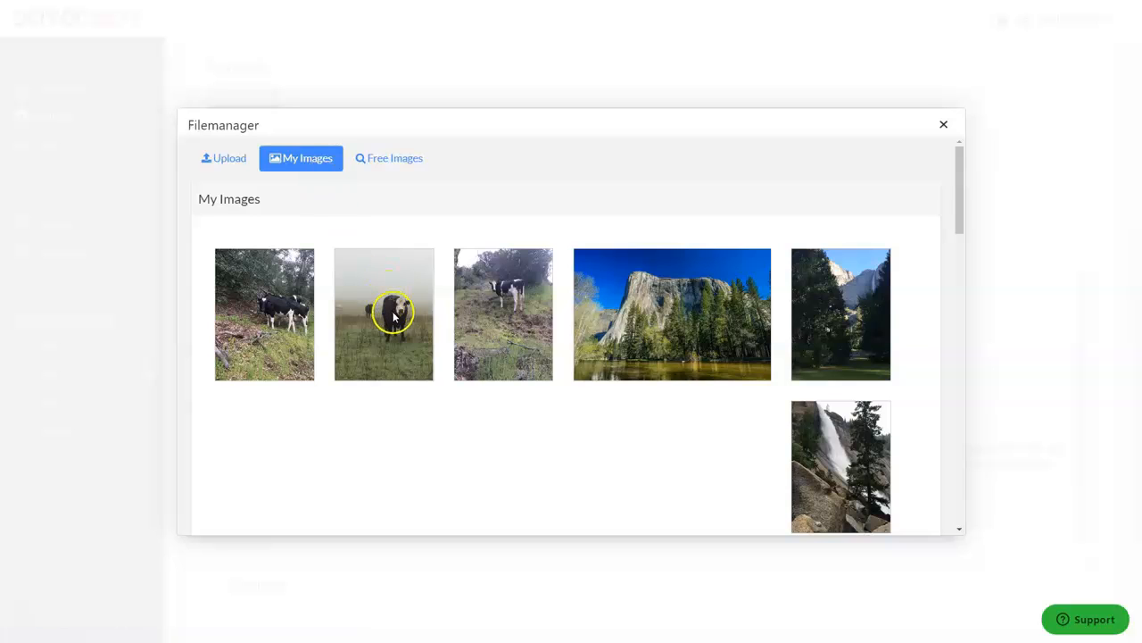
pyautogui.click(394, 317)
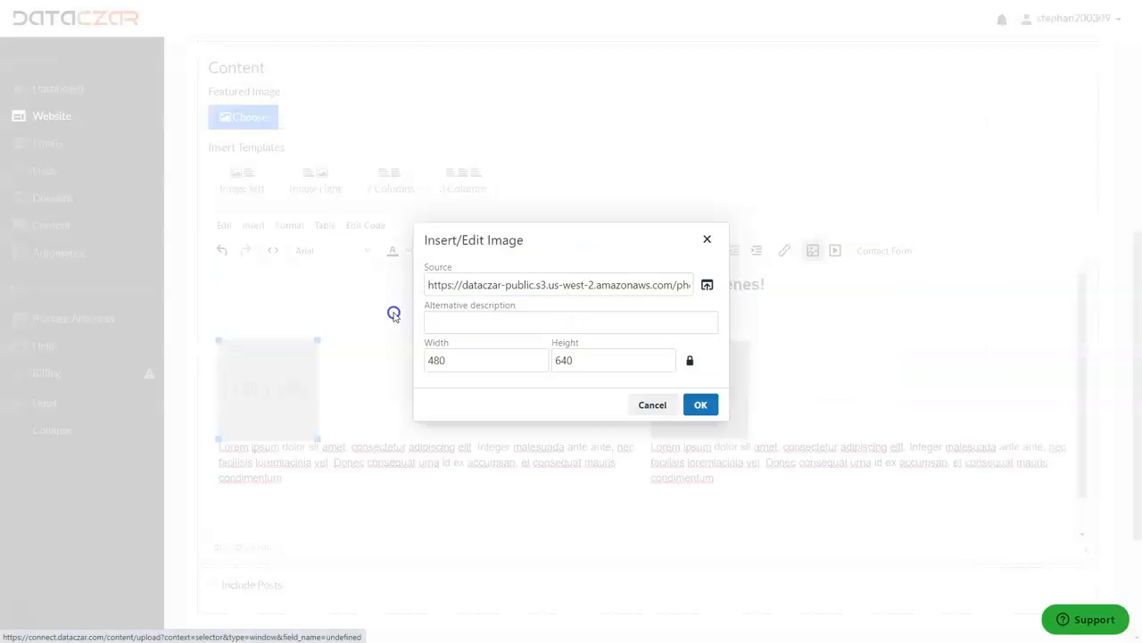
pyautogui.click(699, 407)
pyautogui.click(700, 406)
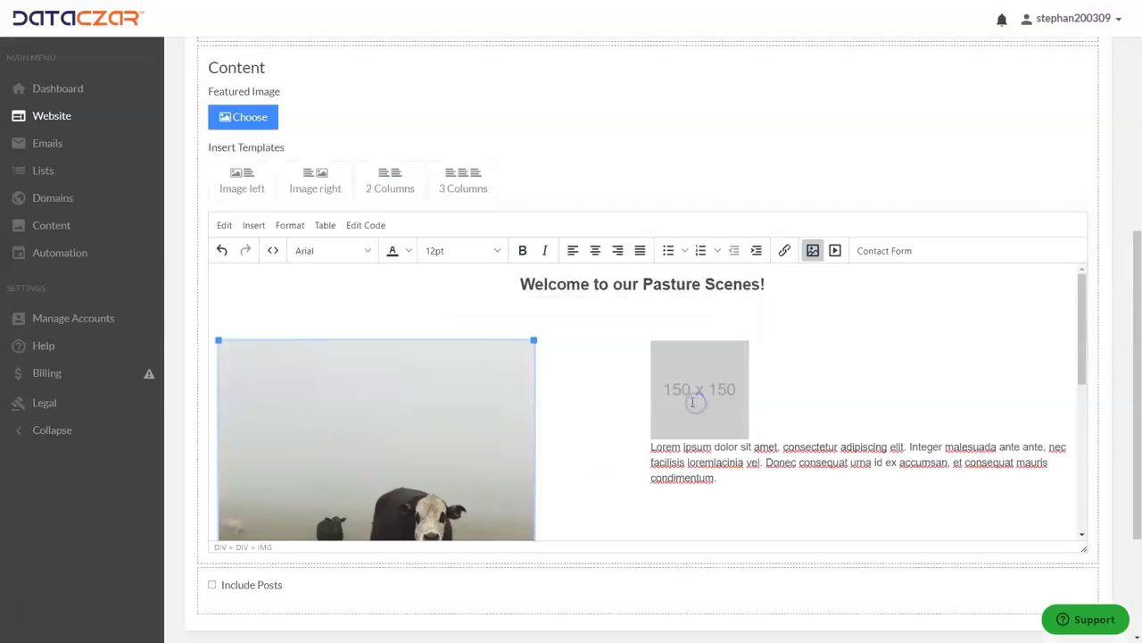
# Step: Replace the placeholder text under the foggy pasture photo with "Out and about in the fog!"
pyautogui.scroll(-5, 581, 403)
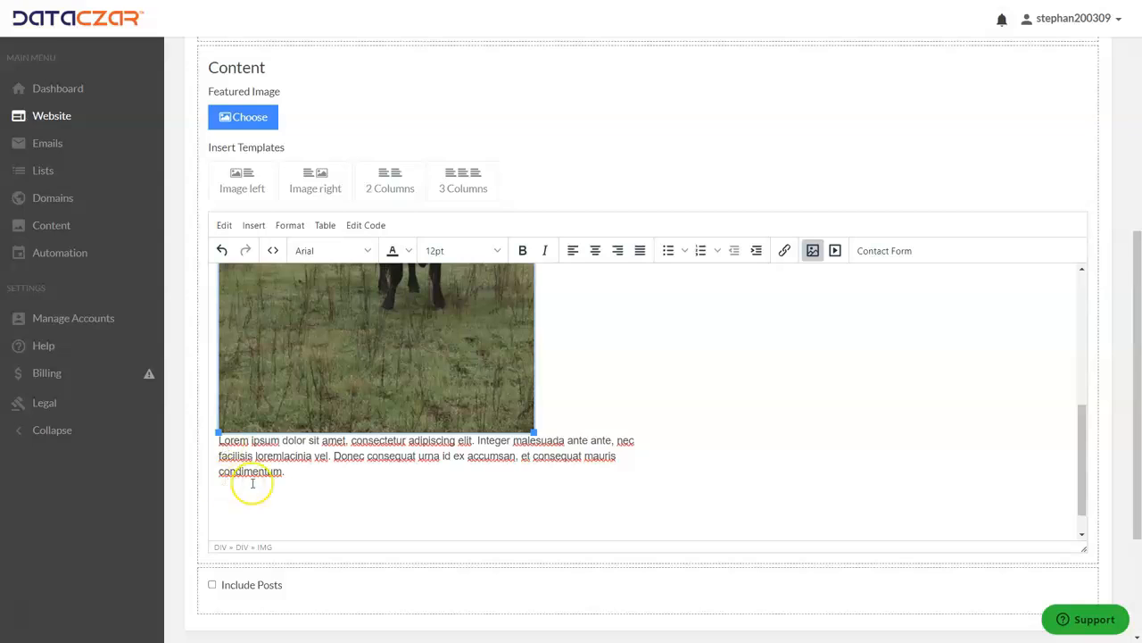
pyautogui.click(286, 471)
pyautogui.moveTo(275, 471); pyautogui.dragTo(221, 446)
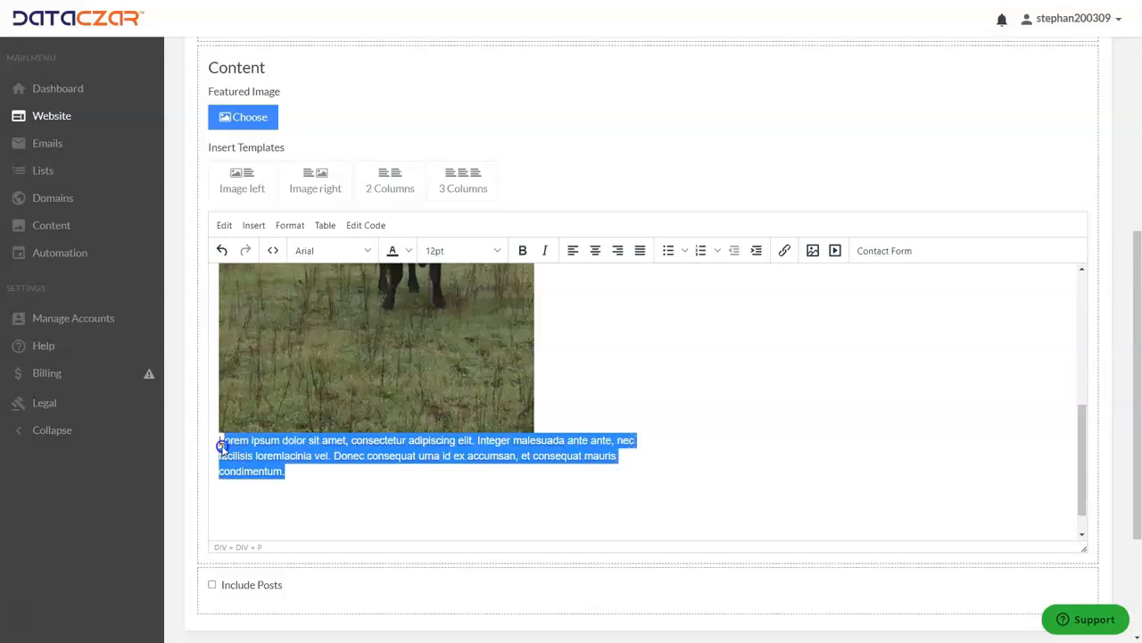
pyautogui.press('BackSpace')
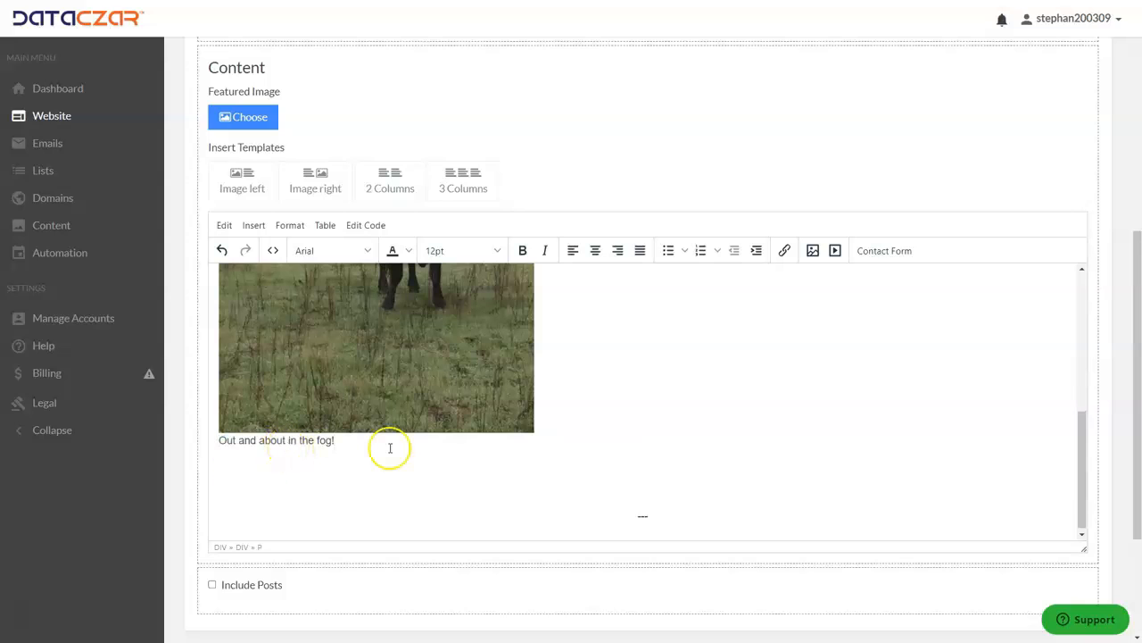
# Step: Replace the placeholder image in the second column with the third photo in My Images, a single black-and-white cow on a hillside
pyautogui.scroll(2, 536, 424)
pyautogui.scroll(2, 536, 422)
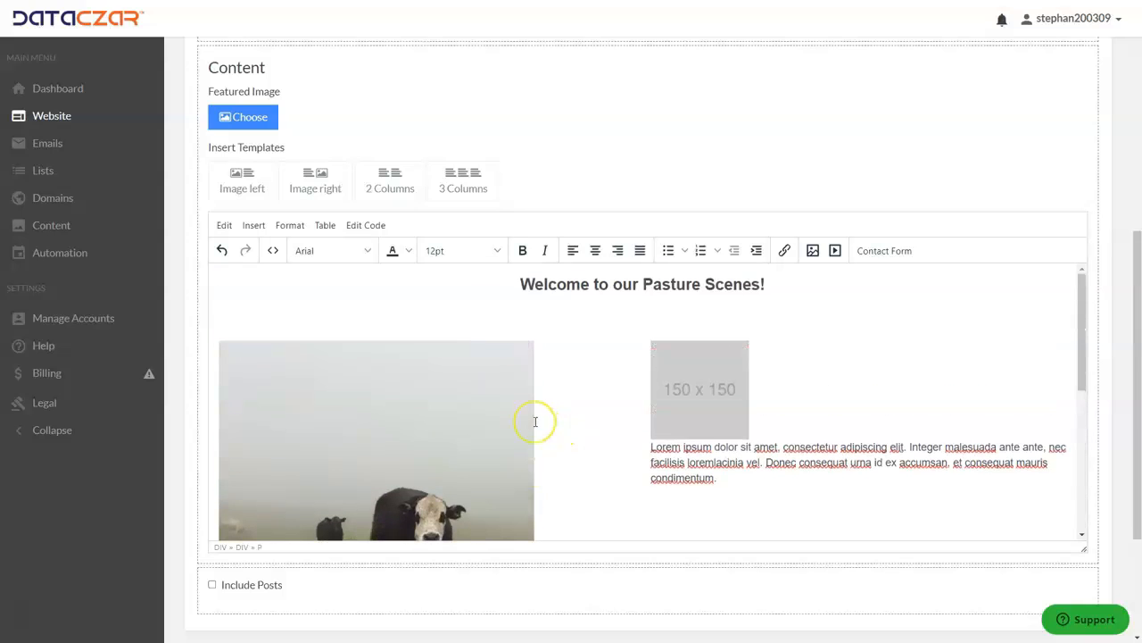
pyautogui.click(705, 403)
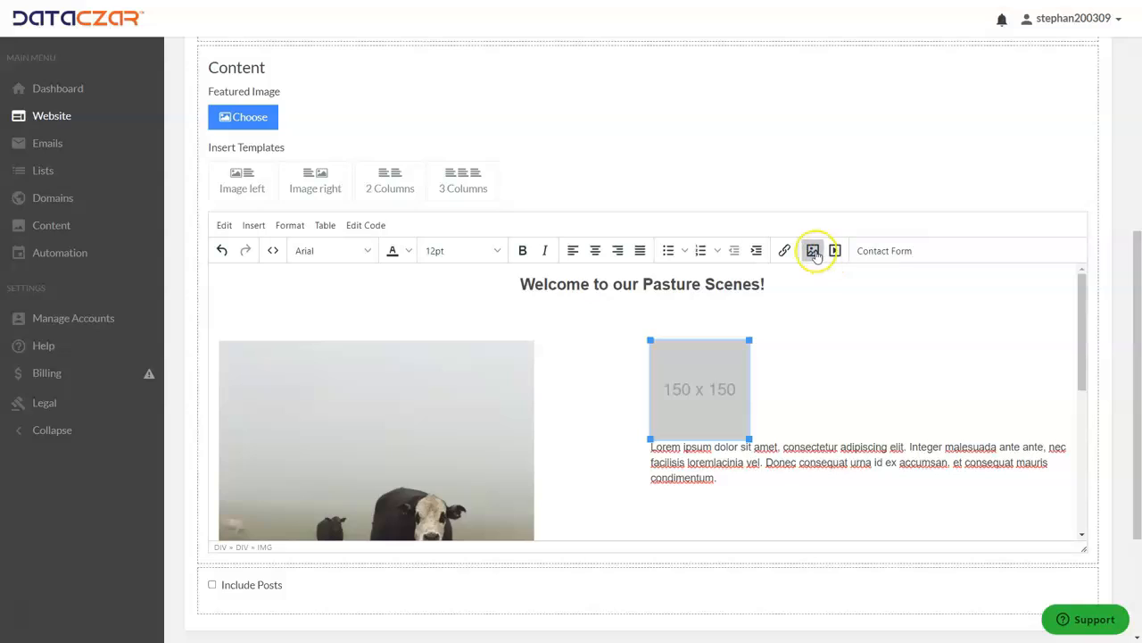
pyautogui.click(814, 252)
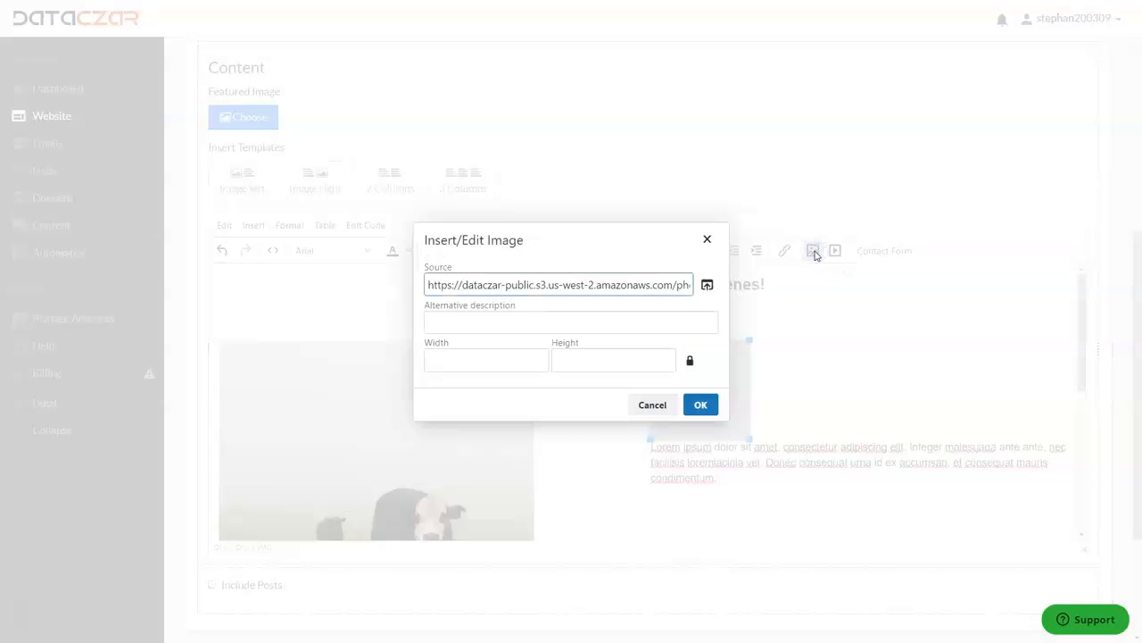
pyautogui.click(708, 286)
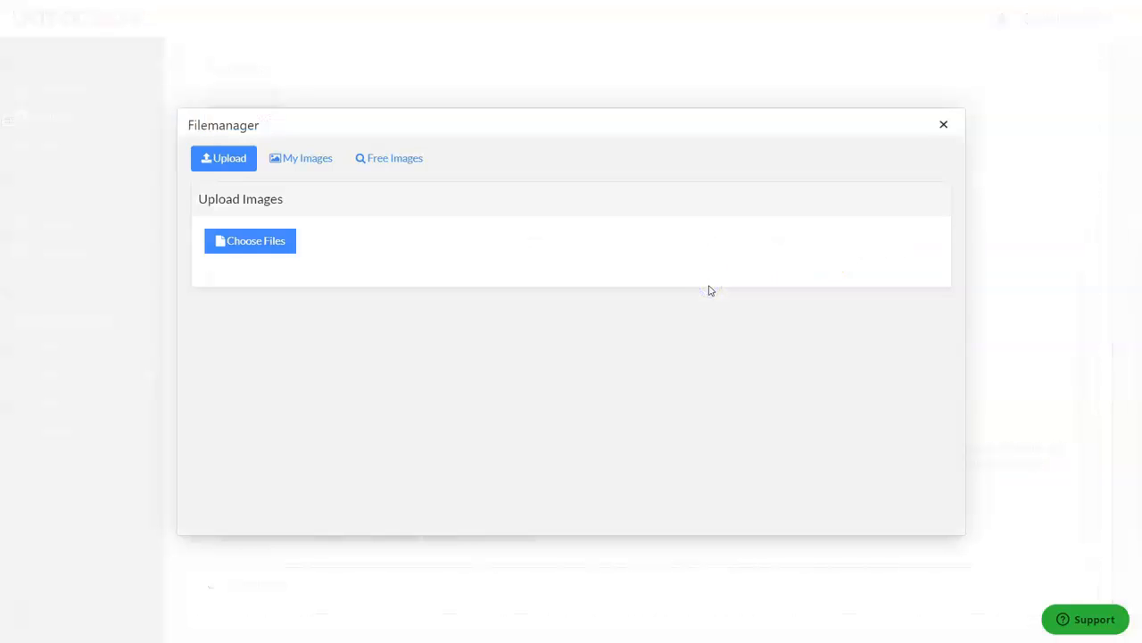
pyautogui.click(302, 159)
pyautogui.click(515, 293)
pyautogui.click(503, 316)
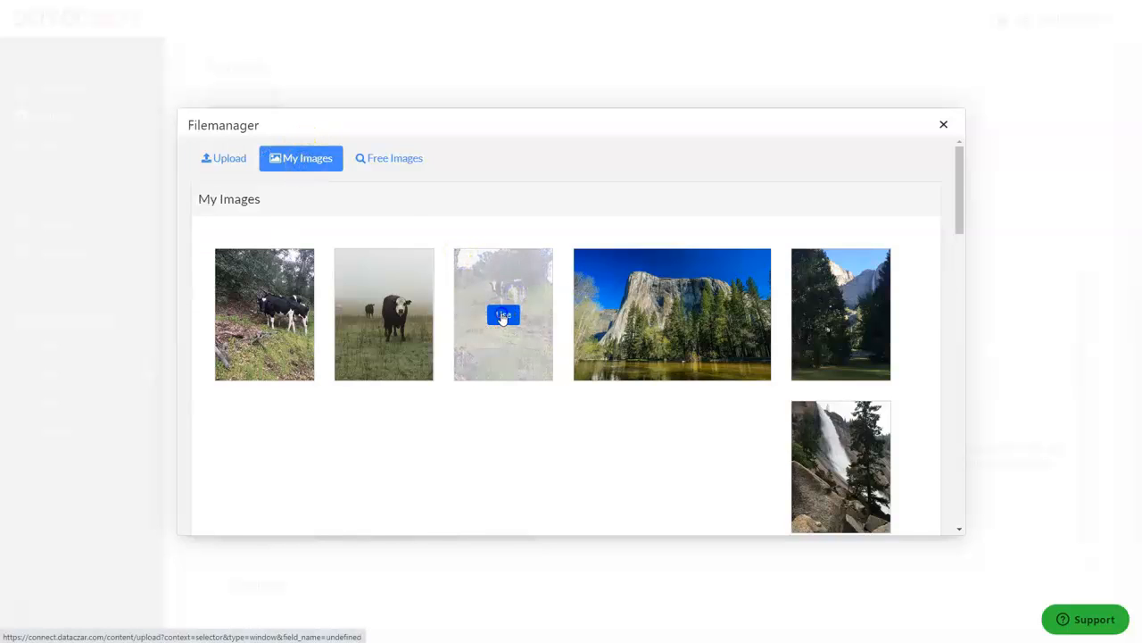
pyautogui.click(702, 405)
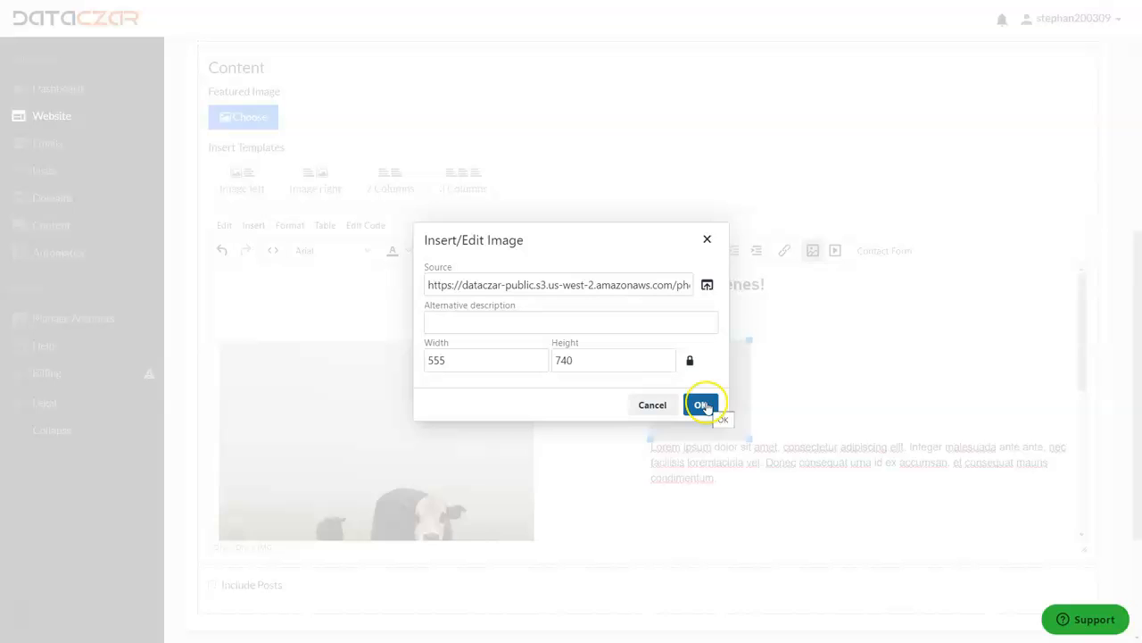
# Step: Enlarge the foggy pasture photo in the first column to match the size of the photo in the second column
pyautogui.scroll(-4, 832, 419)
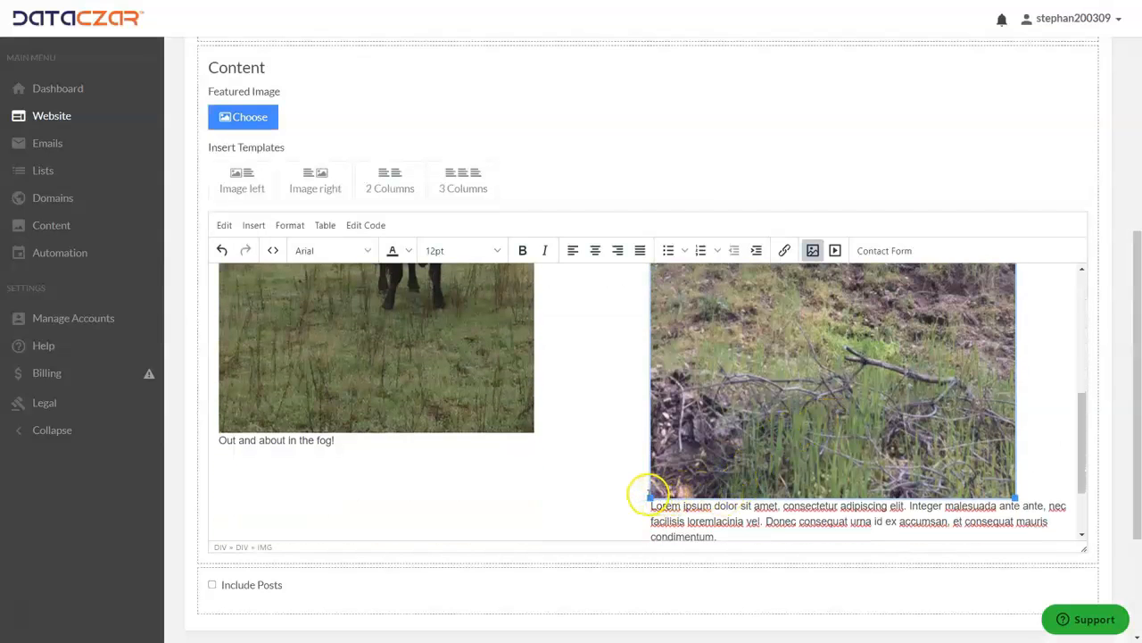
pyautogui.click(484, 392)
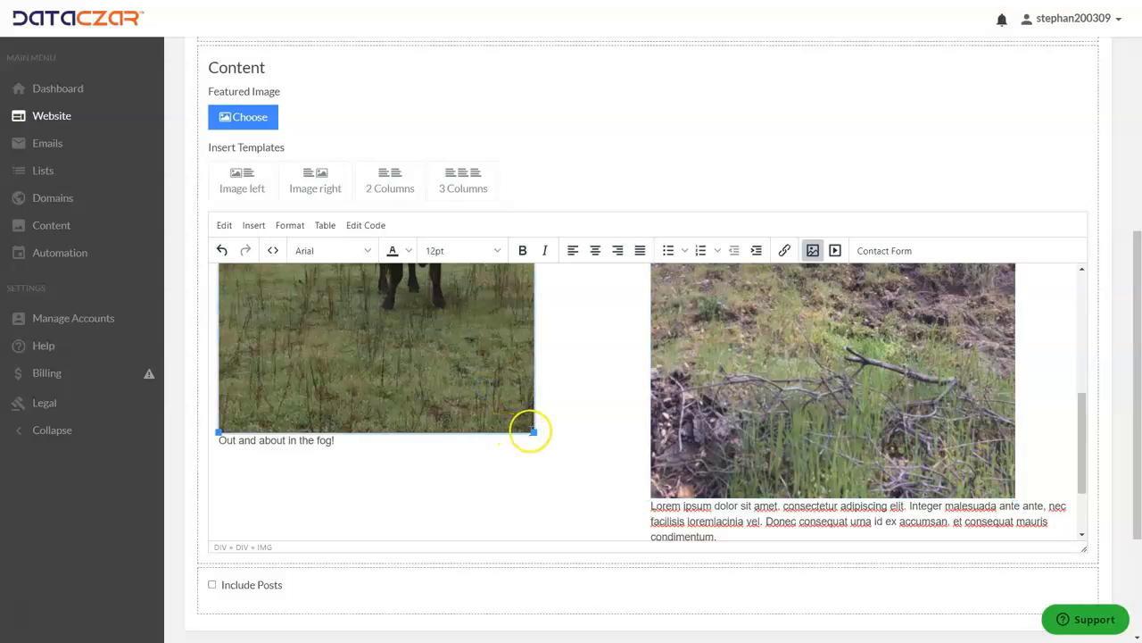
pyautogui.moveTo(534, 432); pyautogui.dragTo(565, 497)
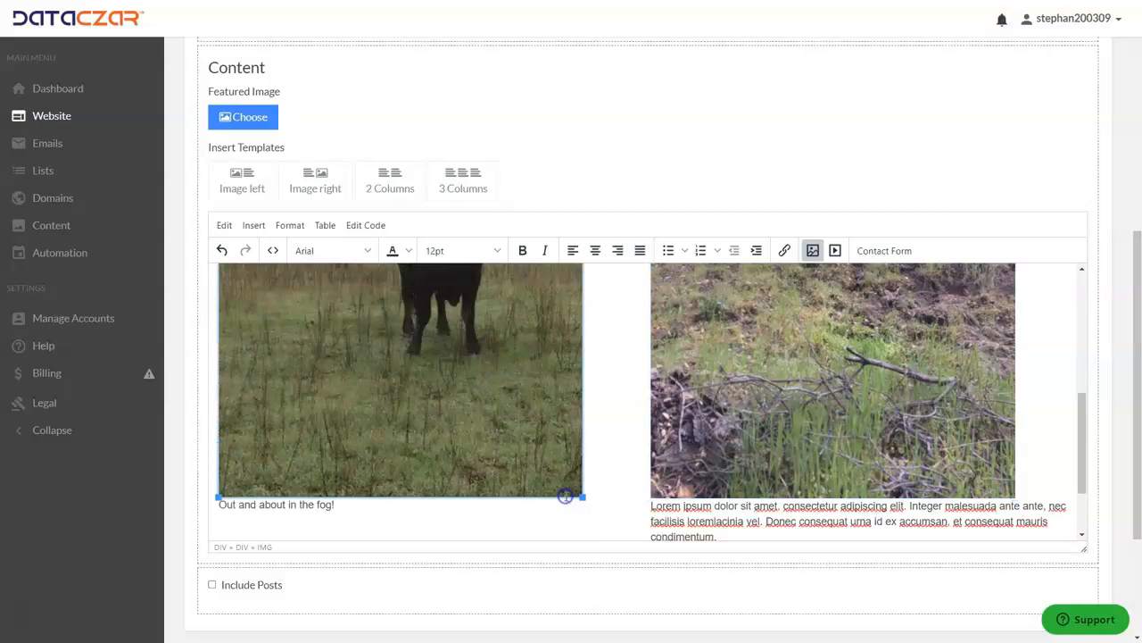
pyautogui.click(668, 470)
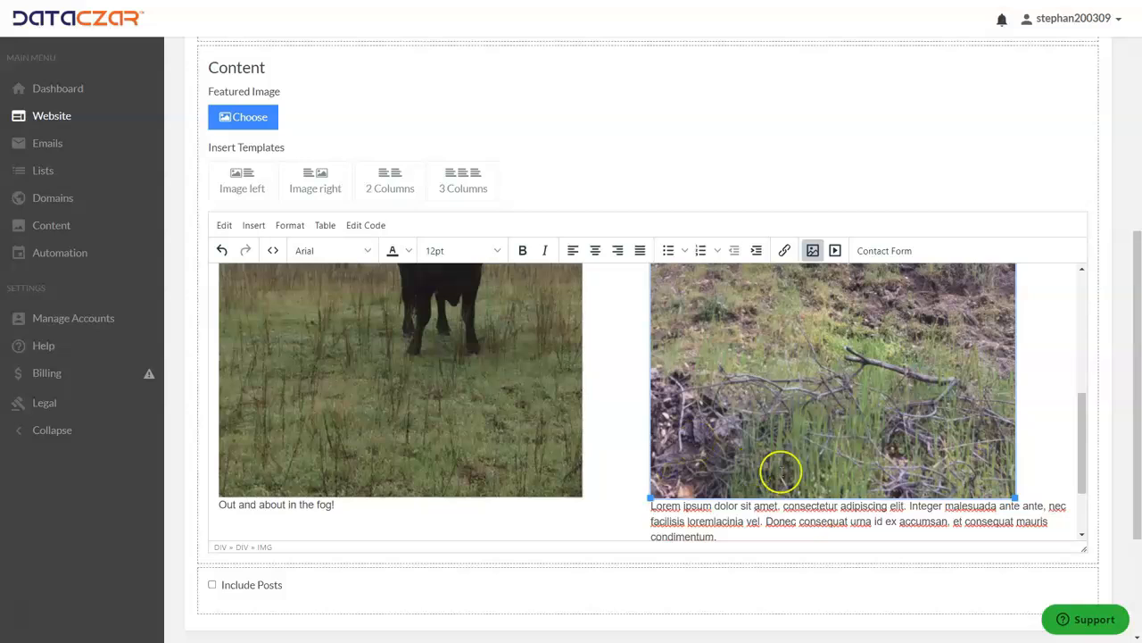
# Step: Replace the placeholder text under the second column's photo with "Grazing Away!"
pyautogui.scroll(-2, 765, 472)
pyautogui.moveTo(720, 436); pyautogui.dragTo(649, 411)
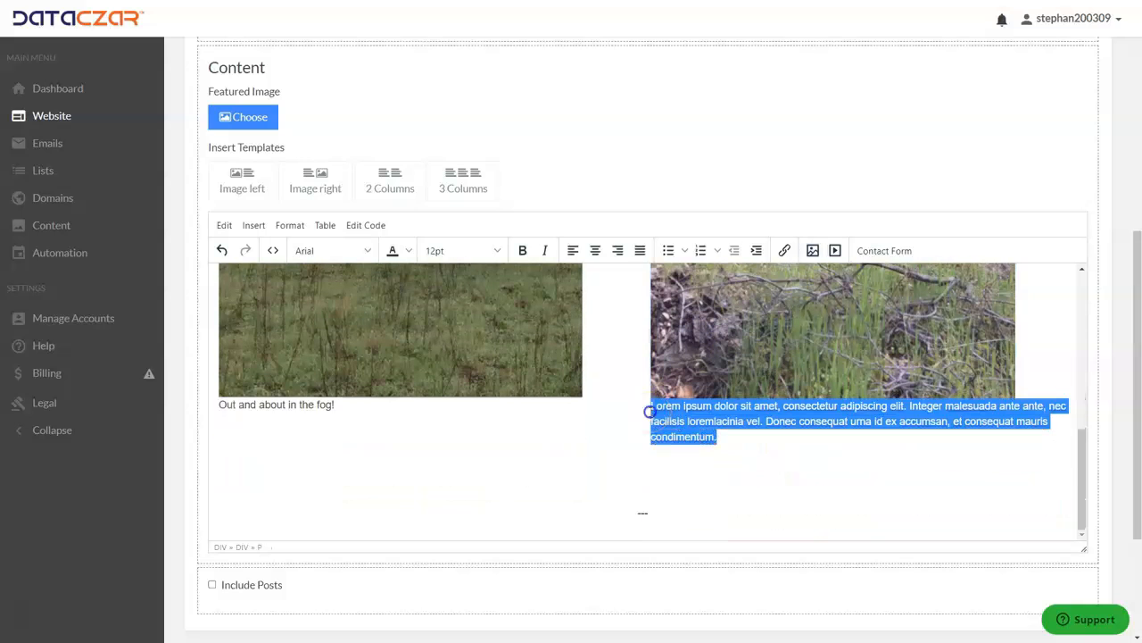
pyautogui.press('BackSpace')
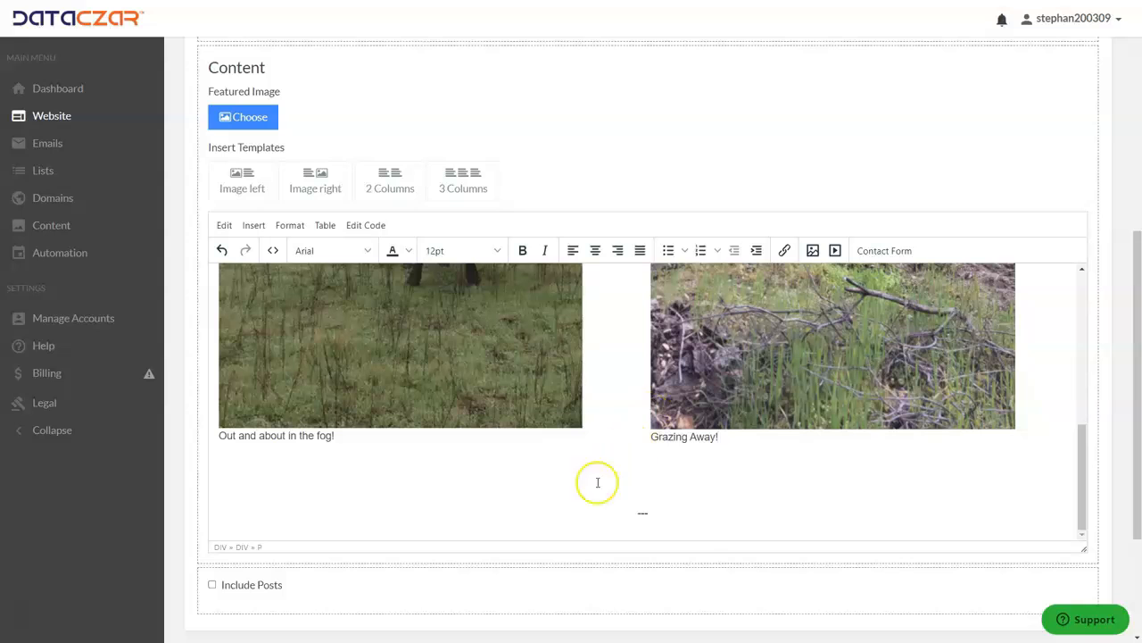
# Step: Delete the dashes on the line below the two columns and left-align that line
pyautogui.click(667, 515)
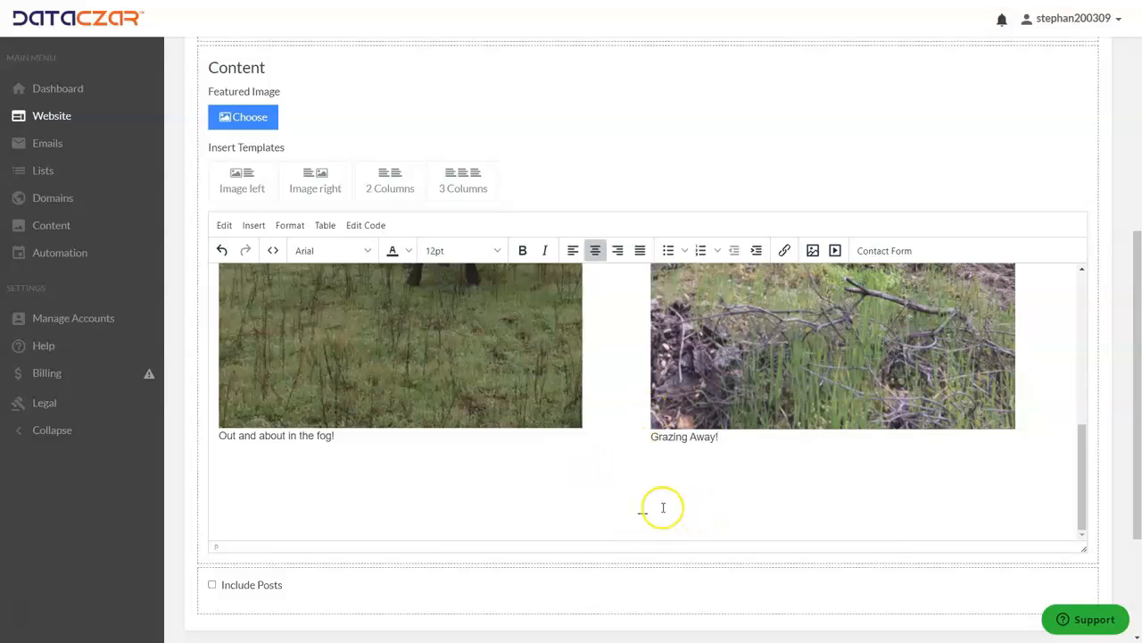
pyautogui.scroll(4, 589, 426)
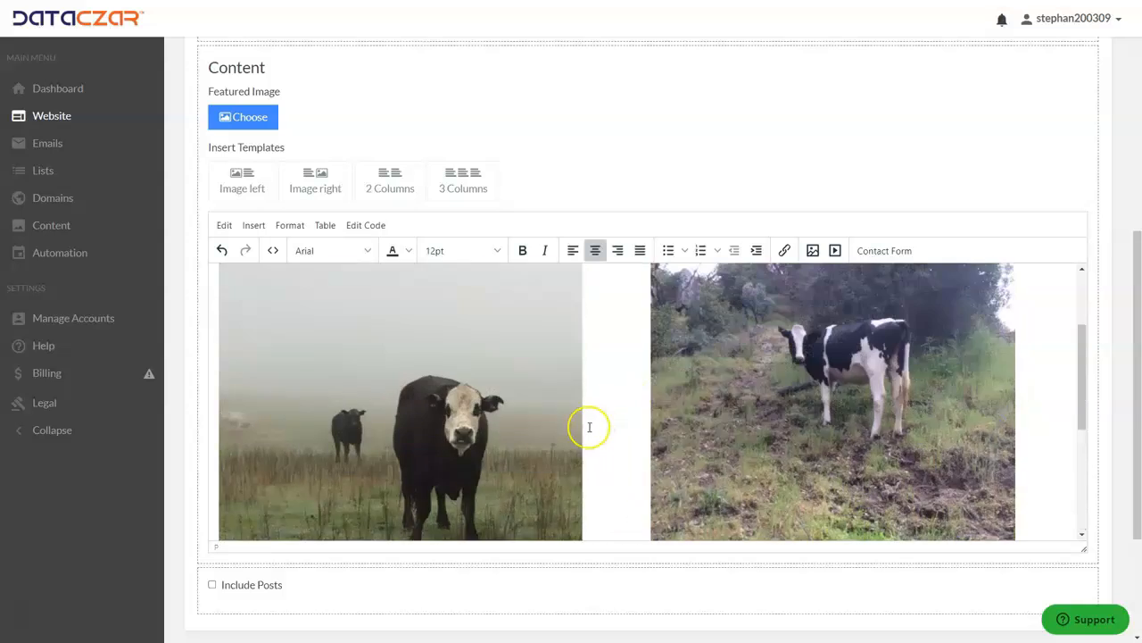
pyautogui.scroll(-1, 625, 424)
pyautogui.scroll(-2, 265, 434)
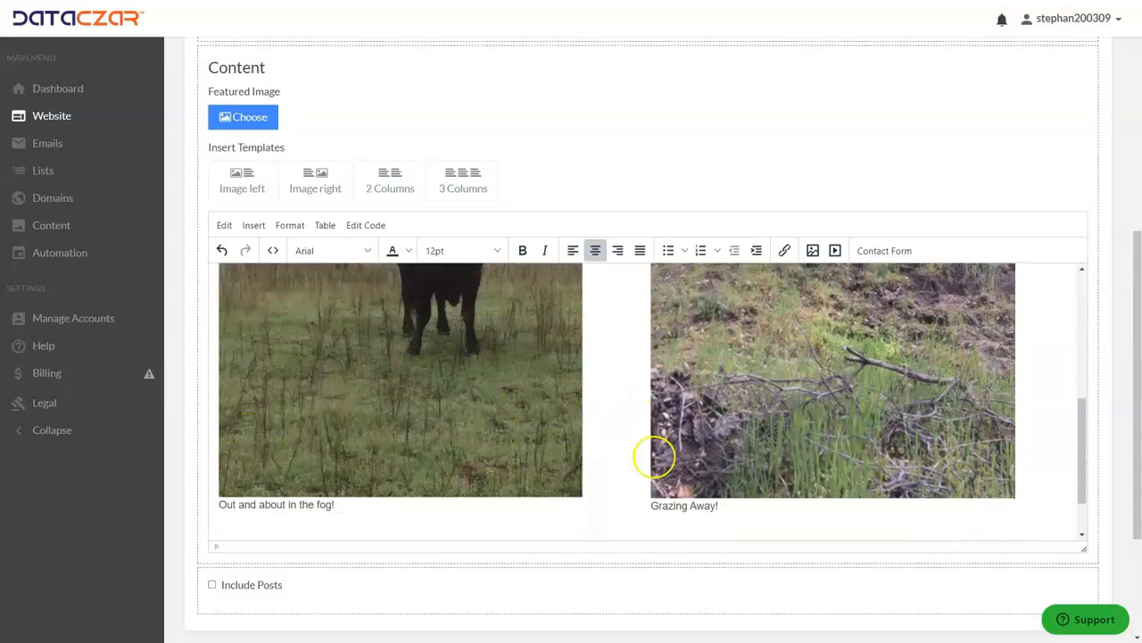
pyautogui.scroll(-2, 635, 444)
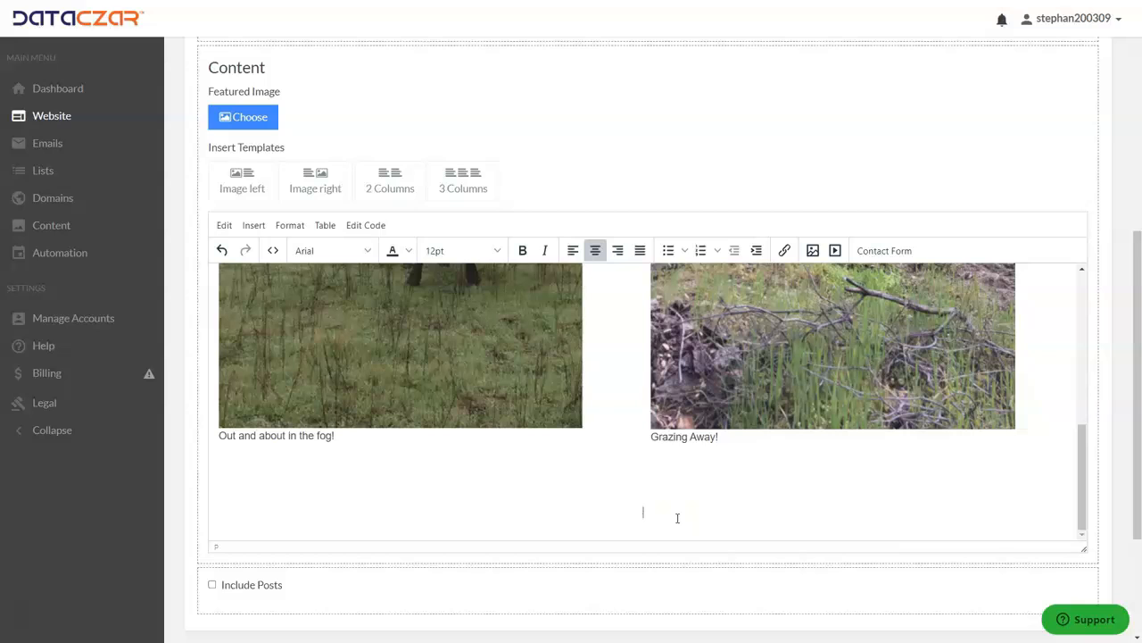
pyautogui.click(573, 250)
# Step: Set the first photo in My Images, the cows on a wooded slope, as the page's featured image
pyautogui.scroll(1, 319, 518)
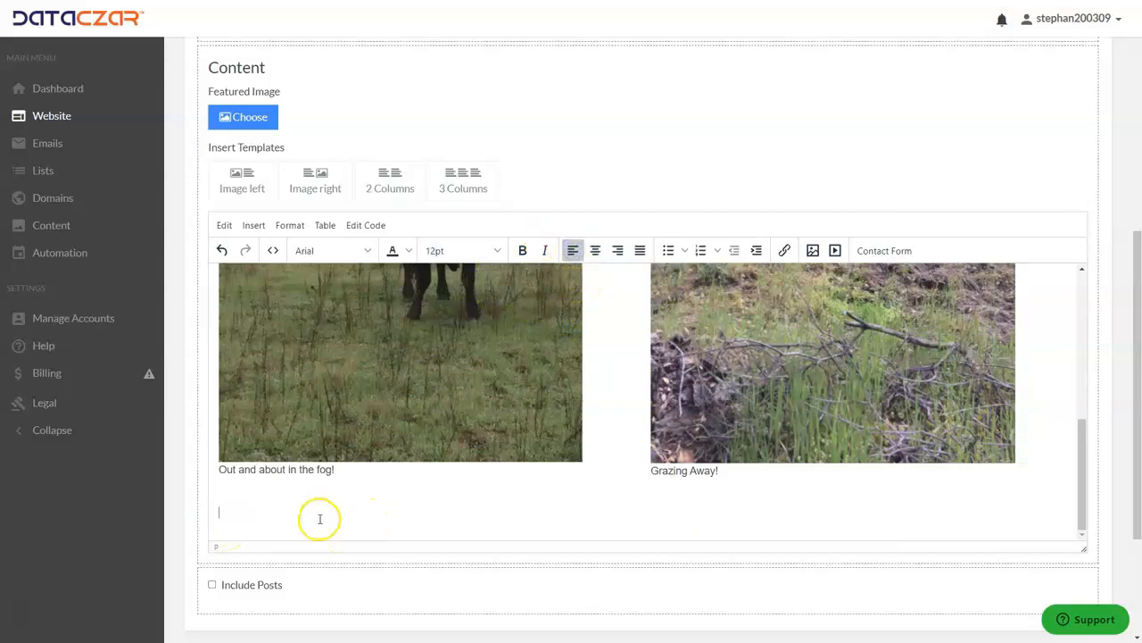
pyautogui.scroll(5, 376, 482)
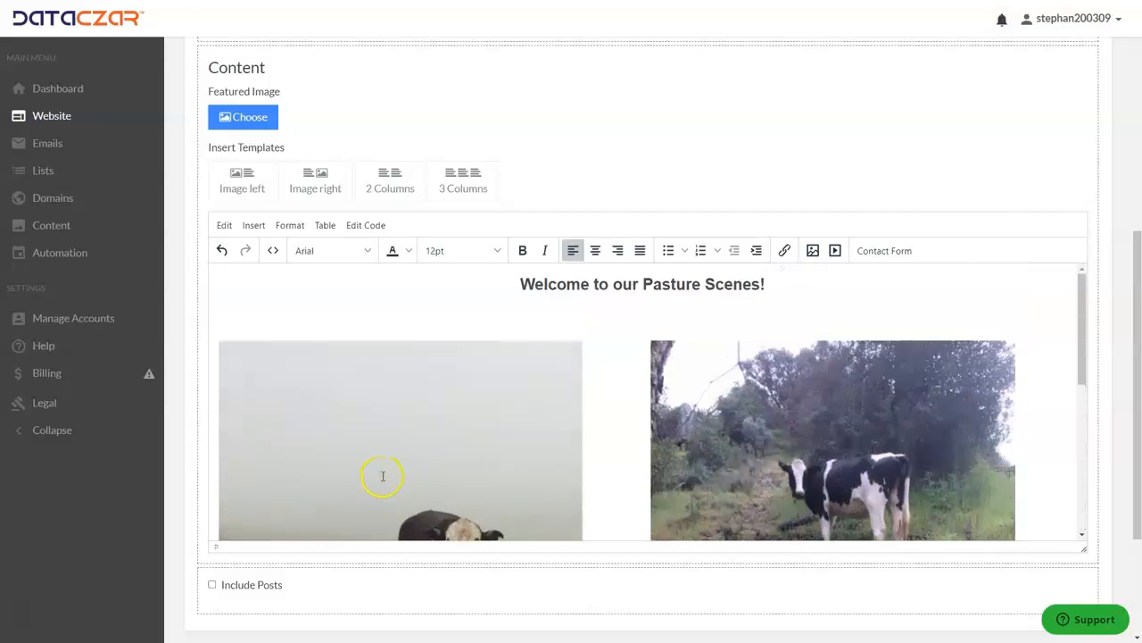
pyautogui.scroll(3, 525, 426)
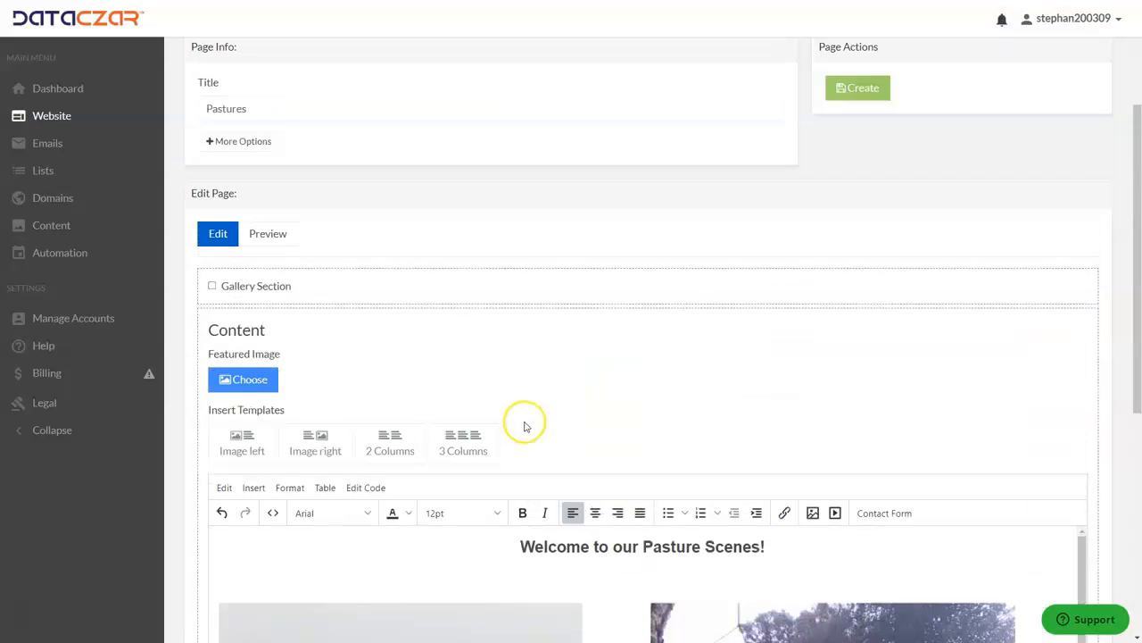
pyautogui.click(260, 381)
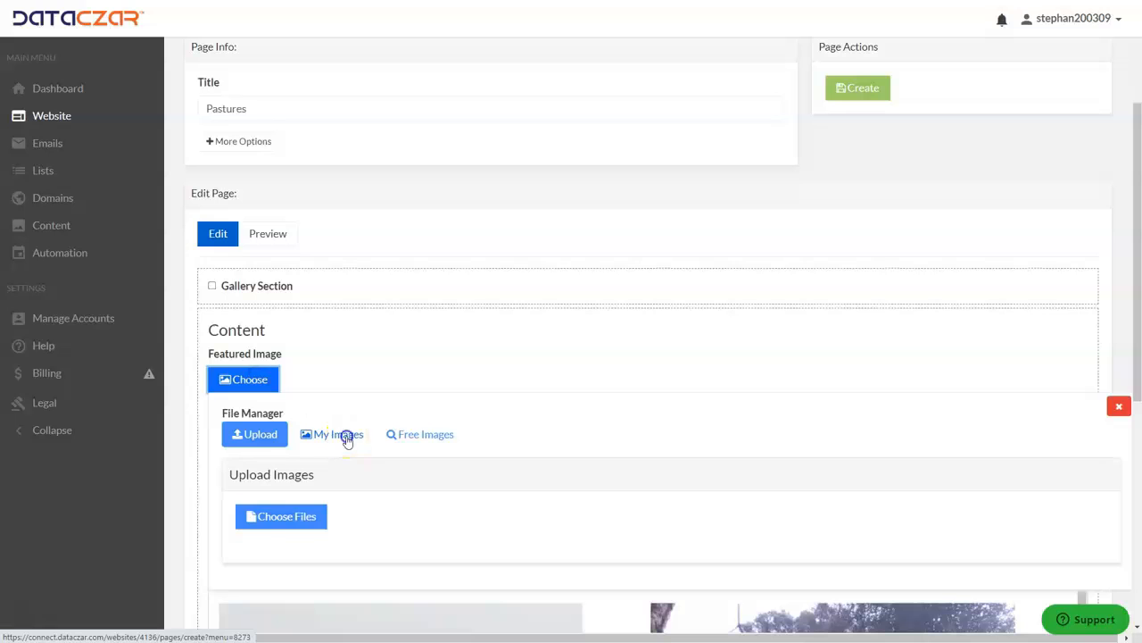
pyautogui.click(347, 439)
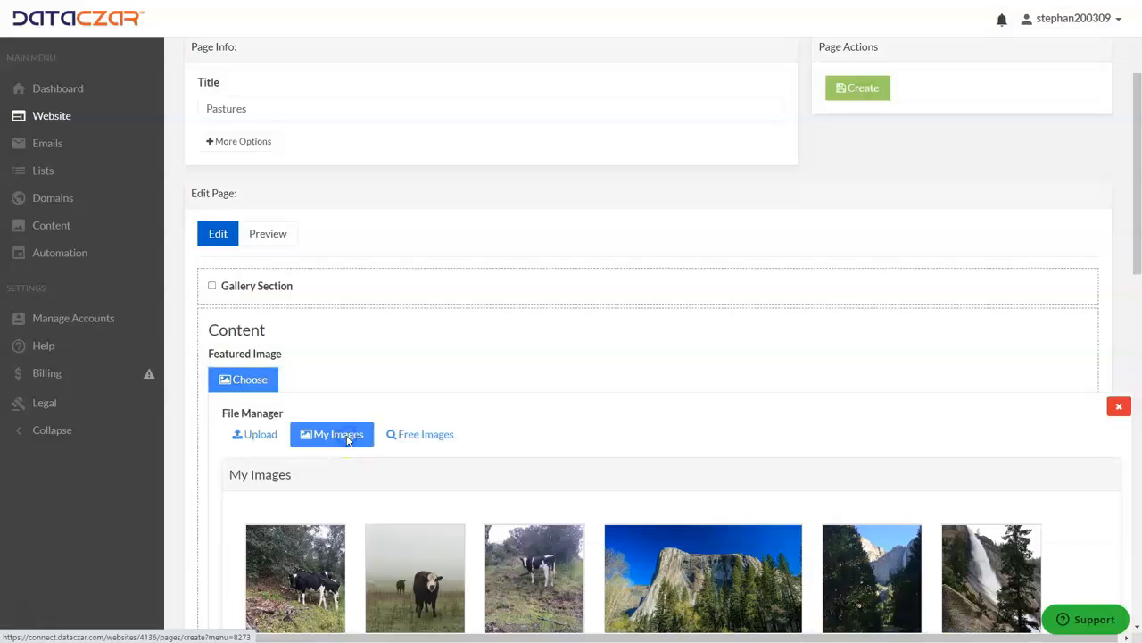
pyautogui.click(299, 592)
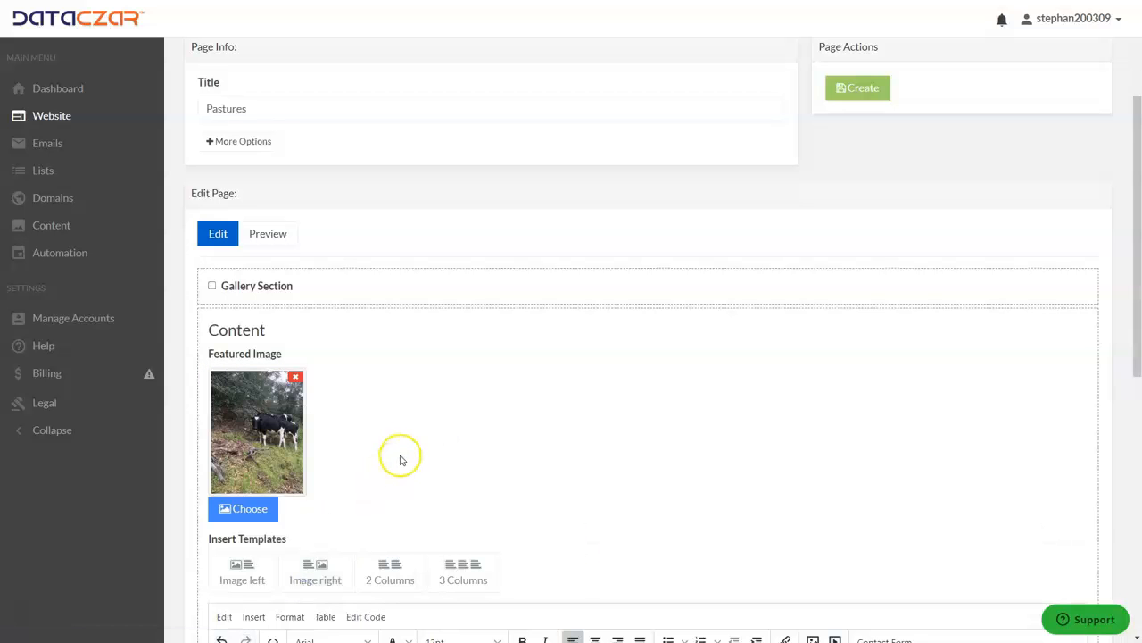
# Step: Create the Pastures page and open the website's page templates
pyautogui.scroll(-6, 420, 401)
pyautogui.scroll(-5, 436, 238)
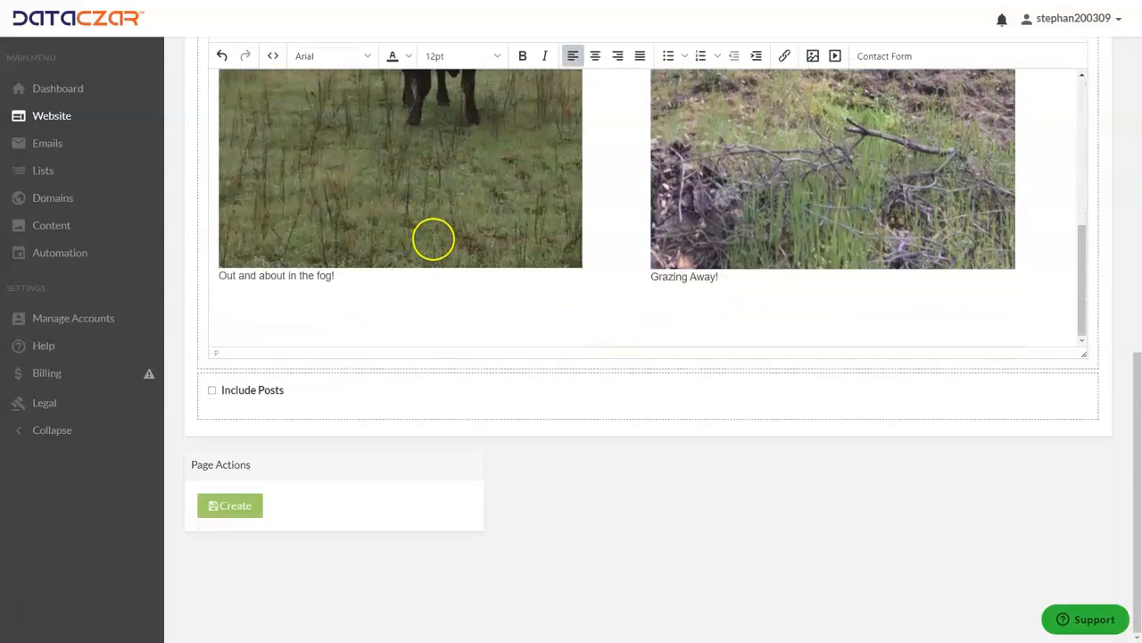
pyautogui.click(239, 505)
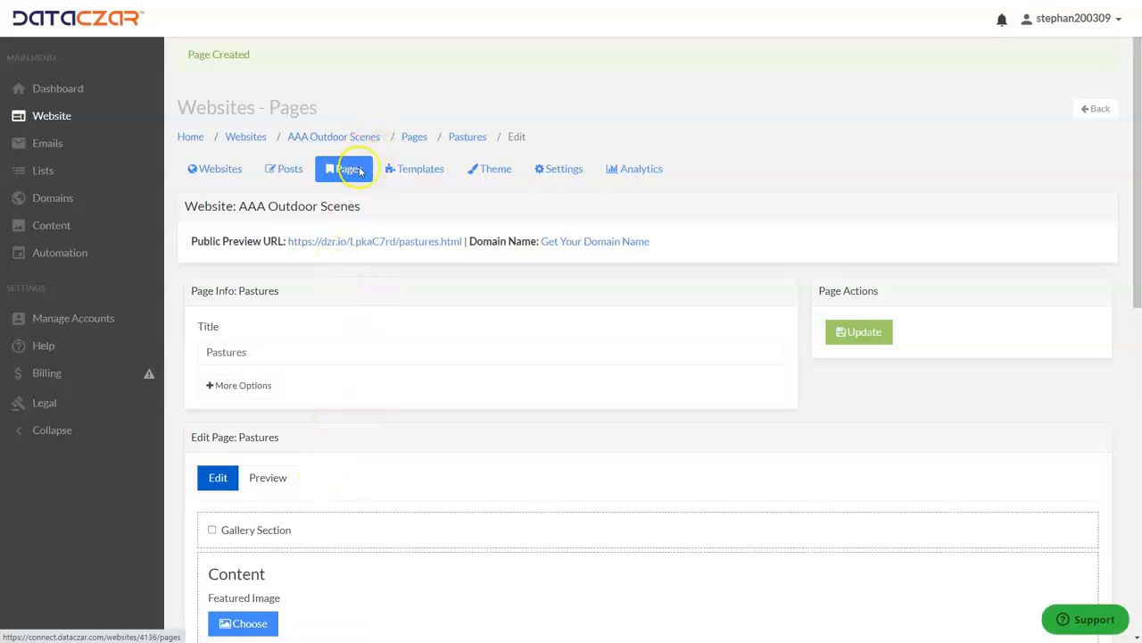
pyautogui.click(423, 172)
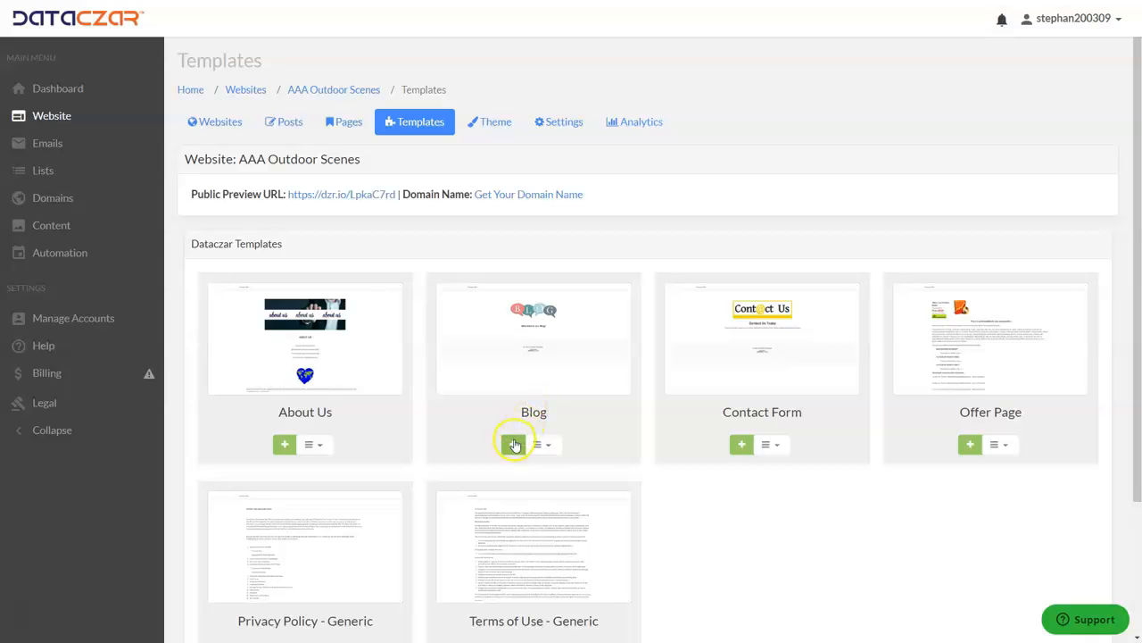
# Step: Start a new page from the Blog template and look through its content and post settings
pyautogui.click(513, 446)
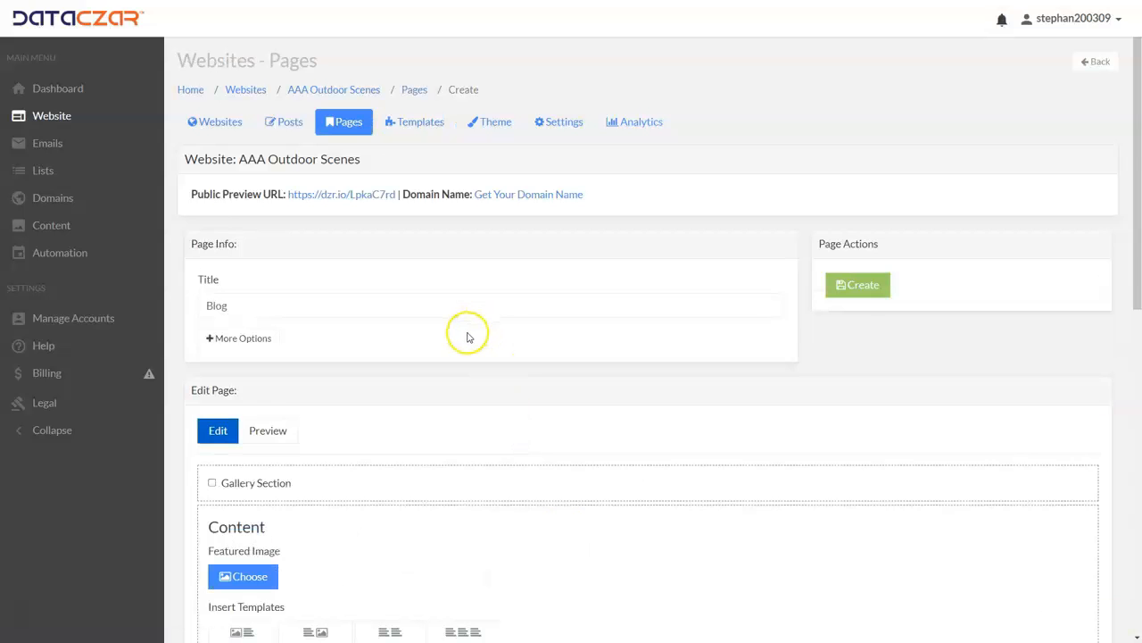
pyautogui.scroll(-10, 467, 331)
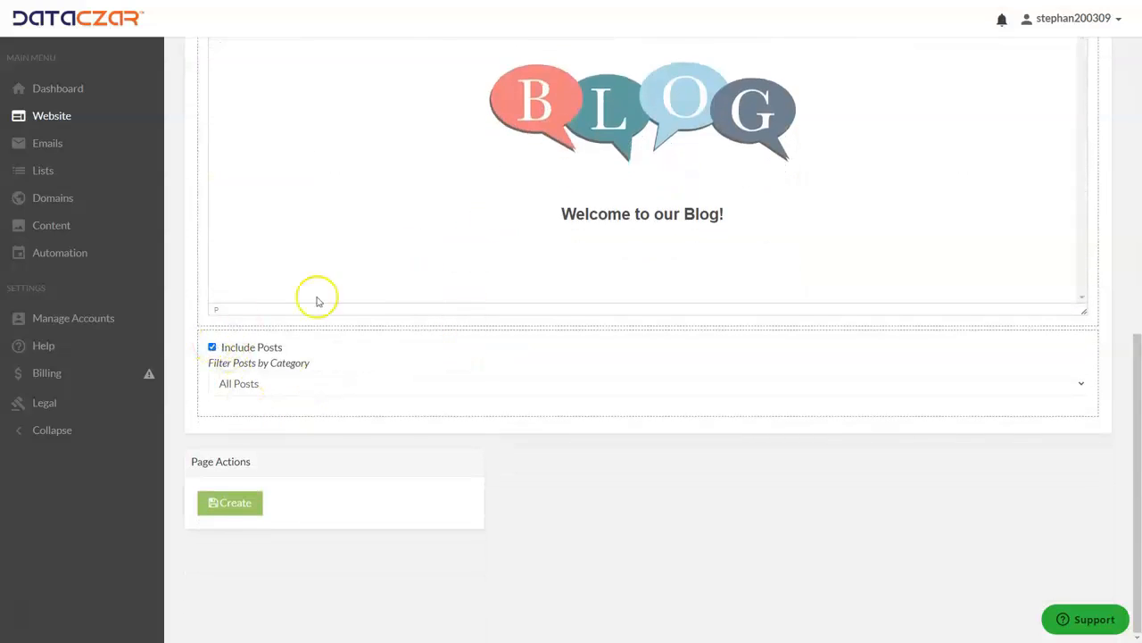
pyautogui.scroll(7, 416, 247)
pyautogui.scroll(-1, 438, 239)
pyautogui.scroll(-3, 439, 242)
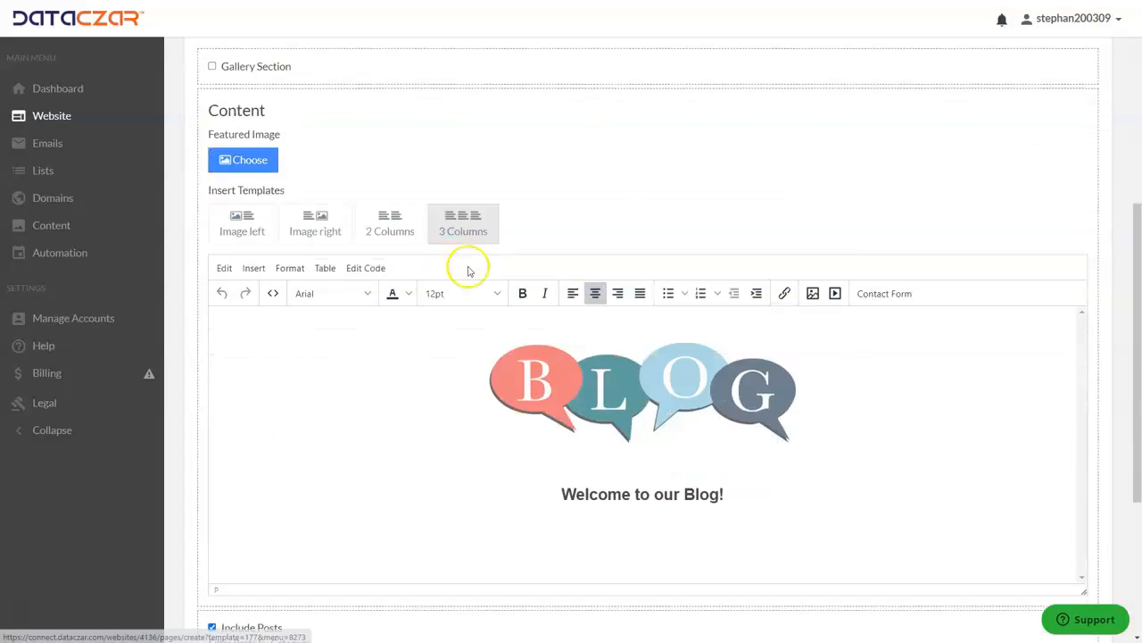
# Step: Replace the template's BLOG banner image with an uploaded photo of large trees from the webinar saved-images folder
pyautogui.click(678, 359)
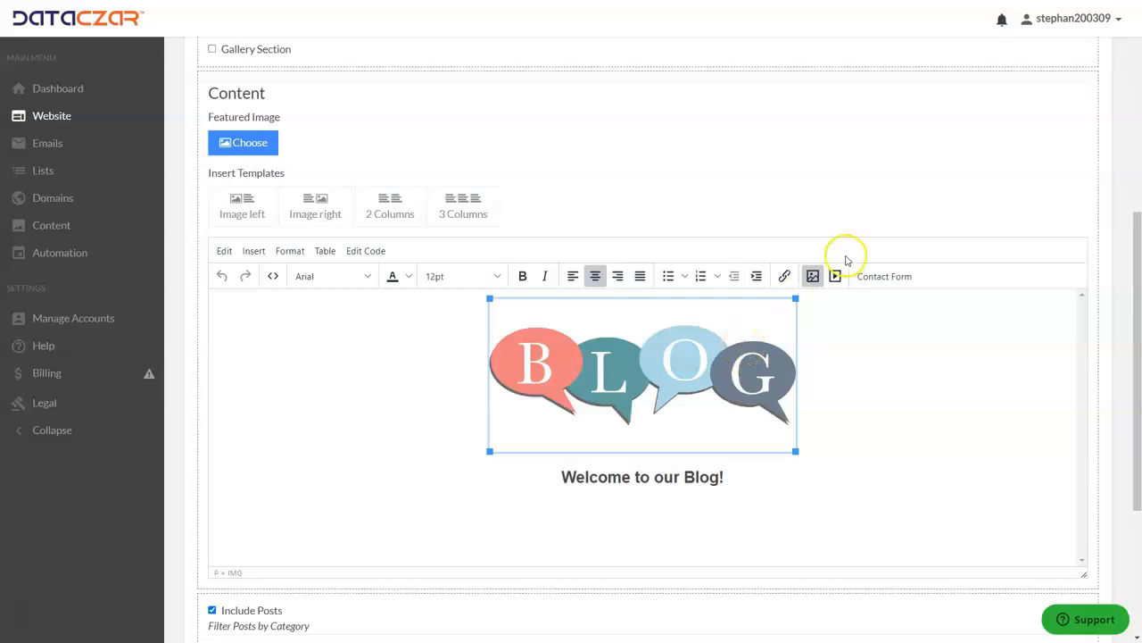
pyautogui.click(812, 277)
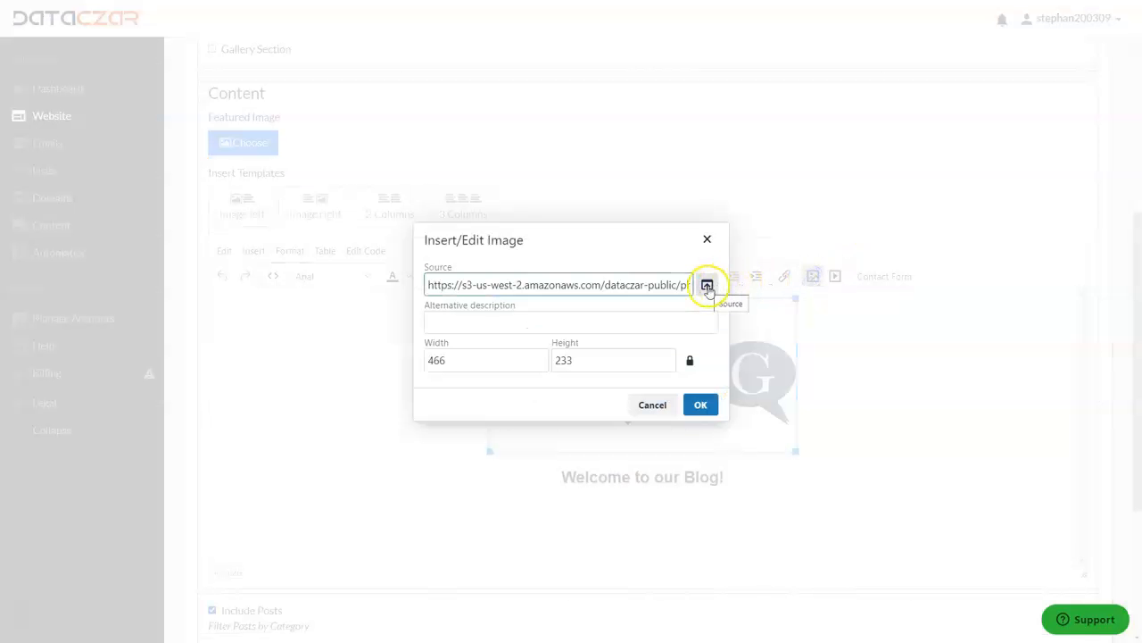
pyautogui.click(707, 288)
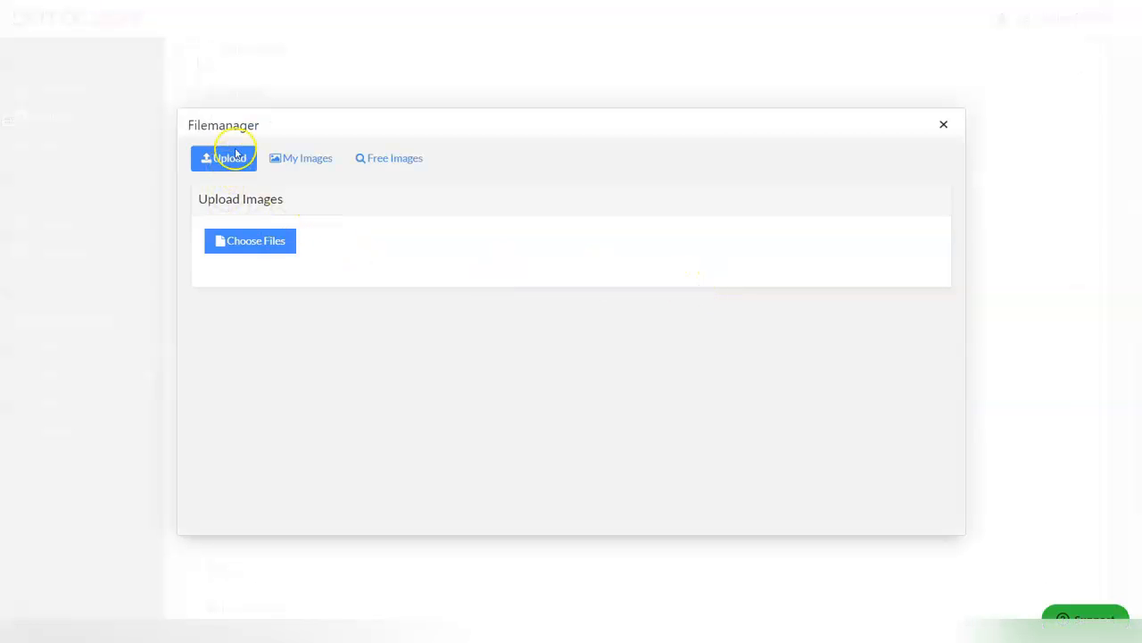
pyautogui.click(238, 241)
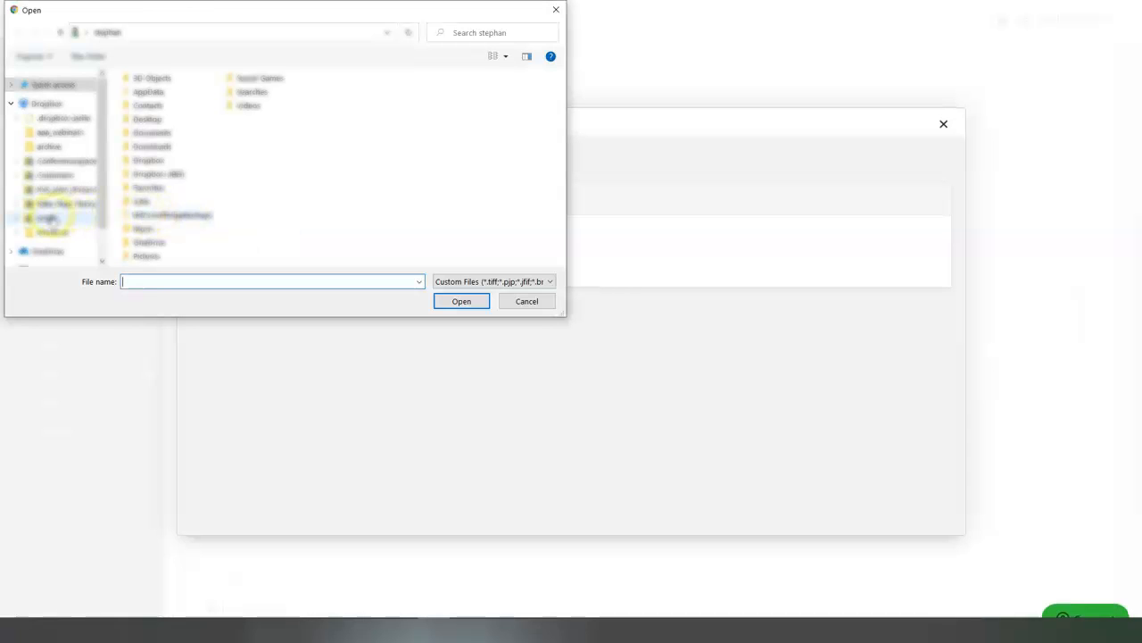
pyautogui.click(49, 218)
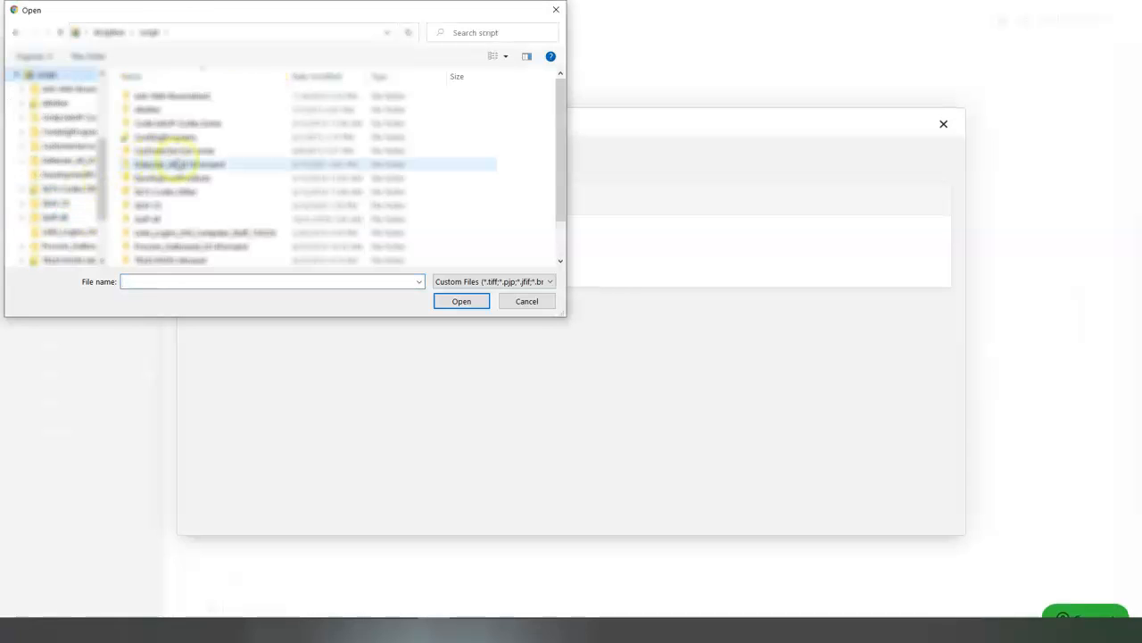
pyautogui.doubleClick(178, 164)
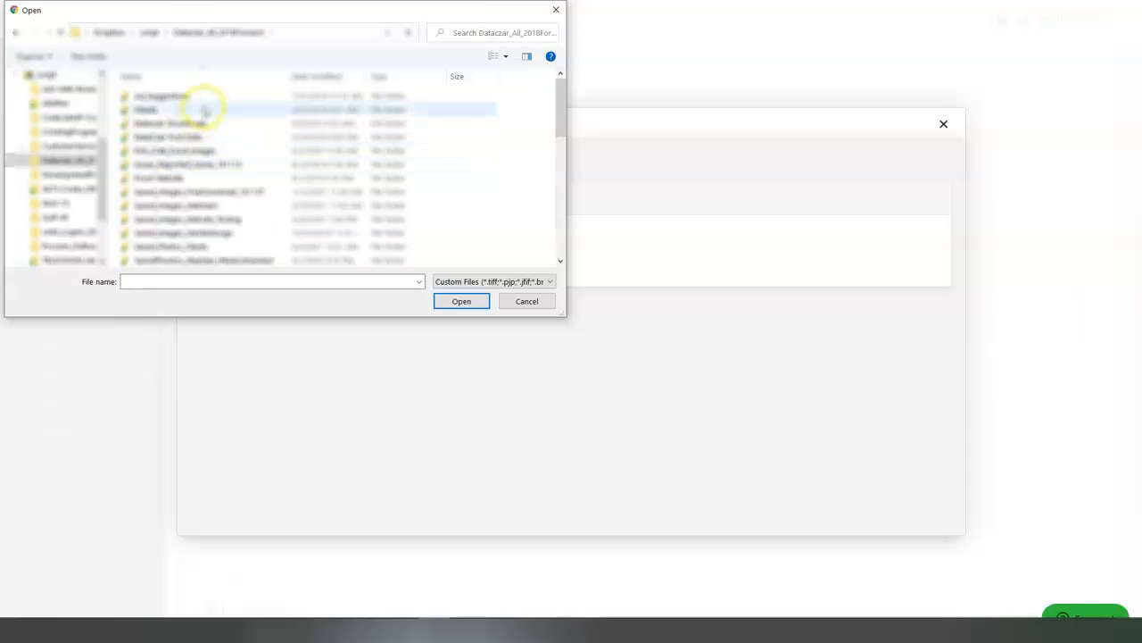
pyautogui.doubleClick(190, 205)
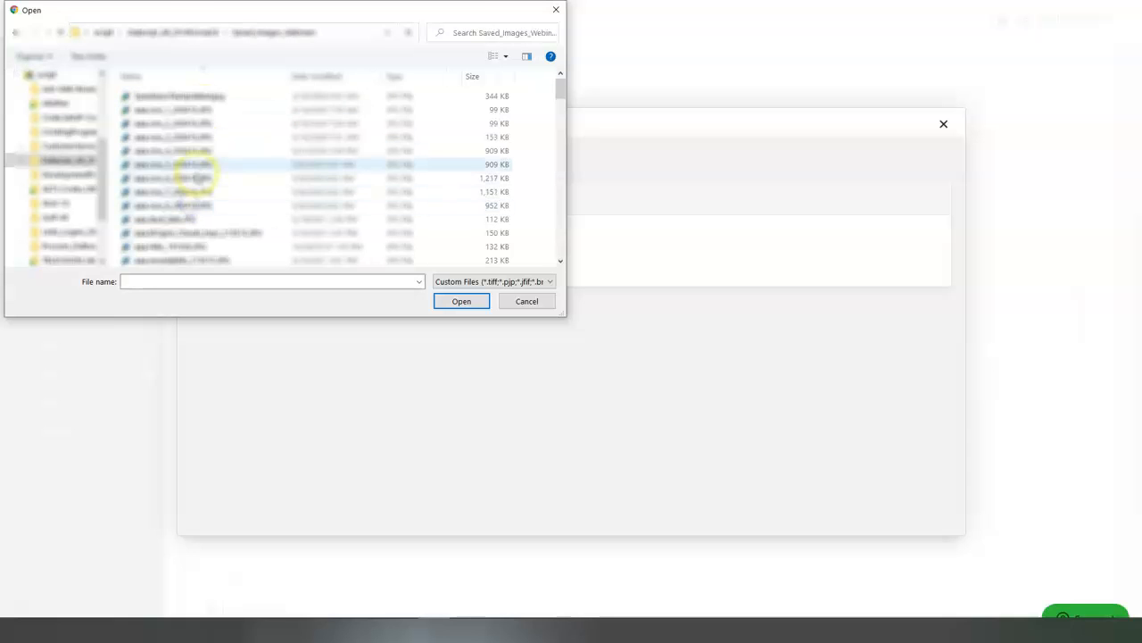
pyautogui.scroll(-2, 198, 170)
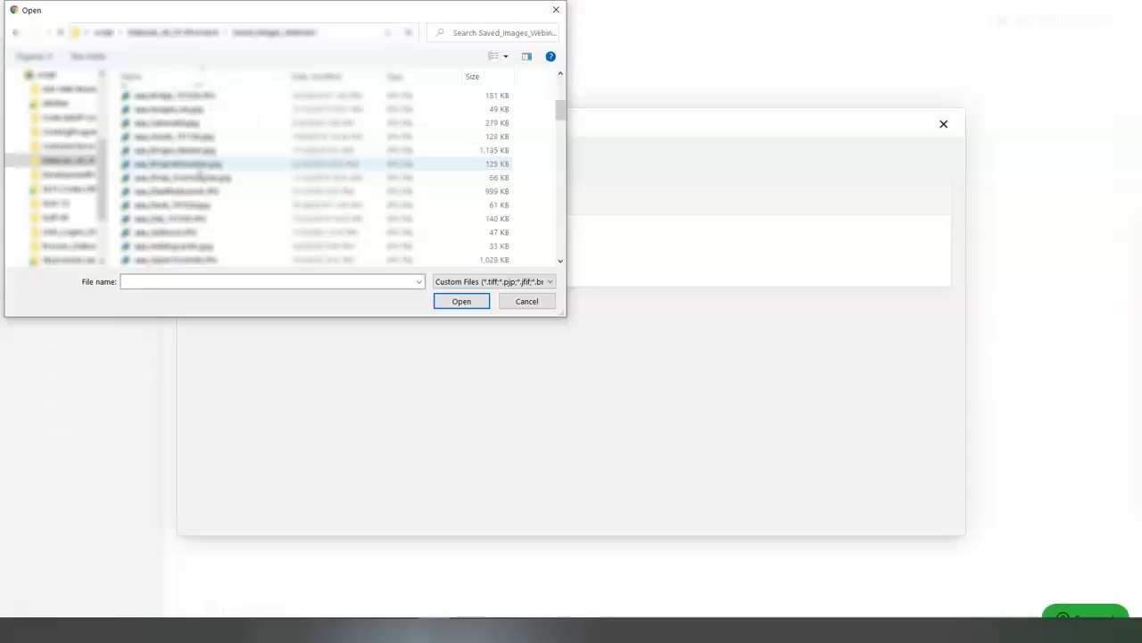
pyautogui.click(175, 218)
pyautogui.doubleClick(176, 217)
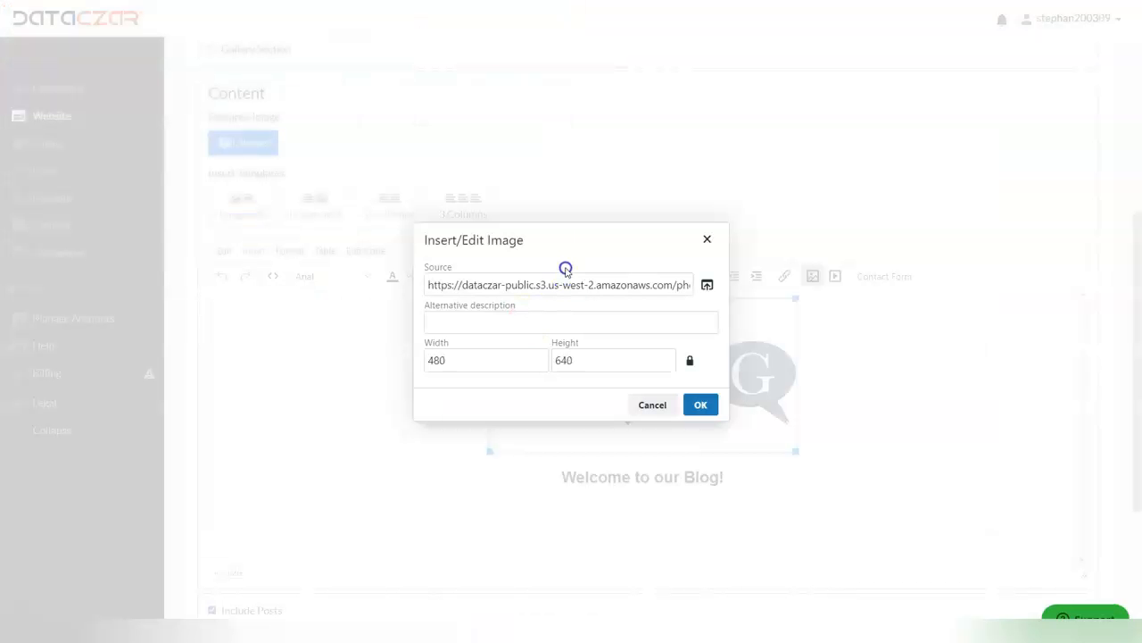
pyautogui.click(701, 404)
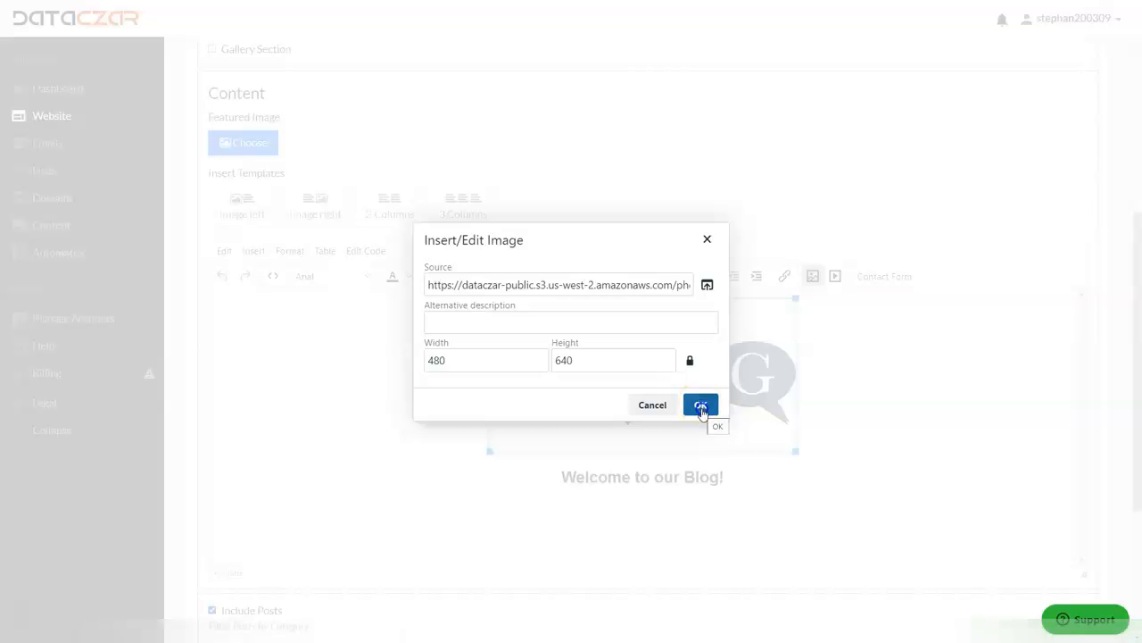
# Step: Enlarge the tree photo slightly, keeping its proportions
pyautogui.scroll(-4, 702, 407)
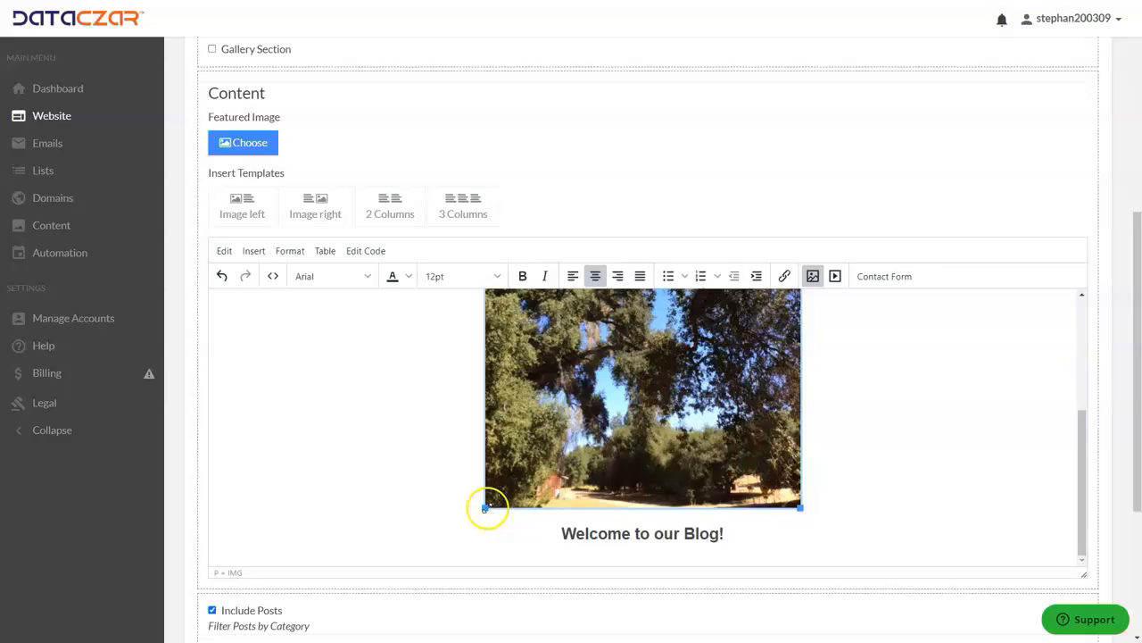
pyautogui.moveTo(484, 508); pyautogui.dragTo(453, 533)
pyautogui.scroll(3, 491, 459)
pyautogui.scroll(-3, 493, 437)
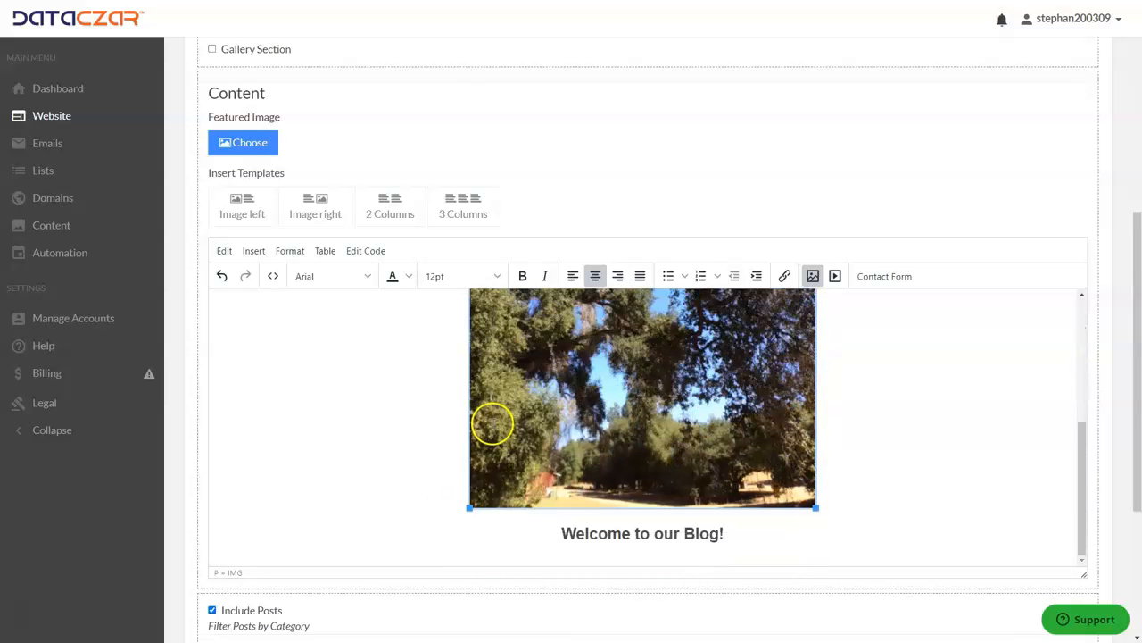
# Step: Add an empty line below "Welcome to our Blog!" and create the Blog page
pyautogui.scroll(-5, 384, 454)
pyautogui.click(754, 279)
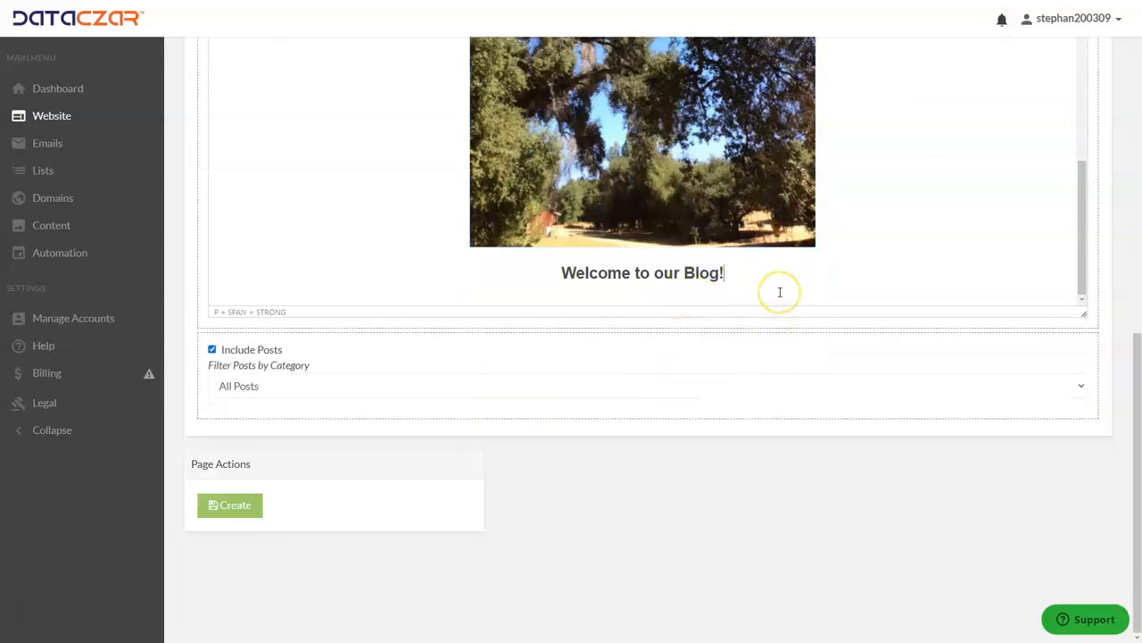
pyautogui.press('Return')
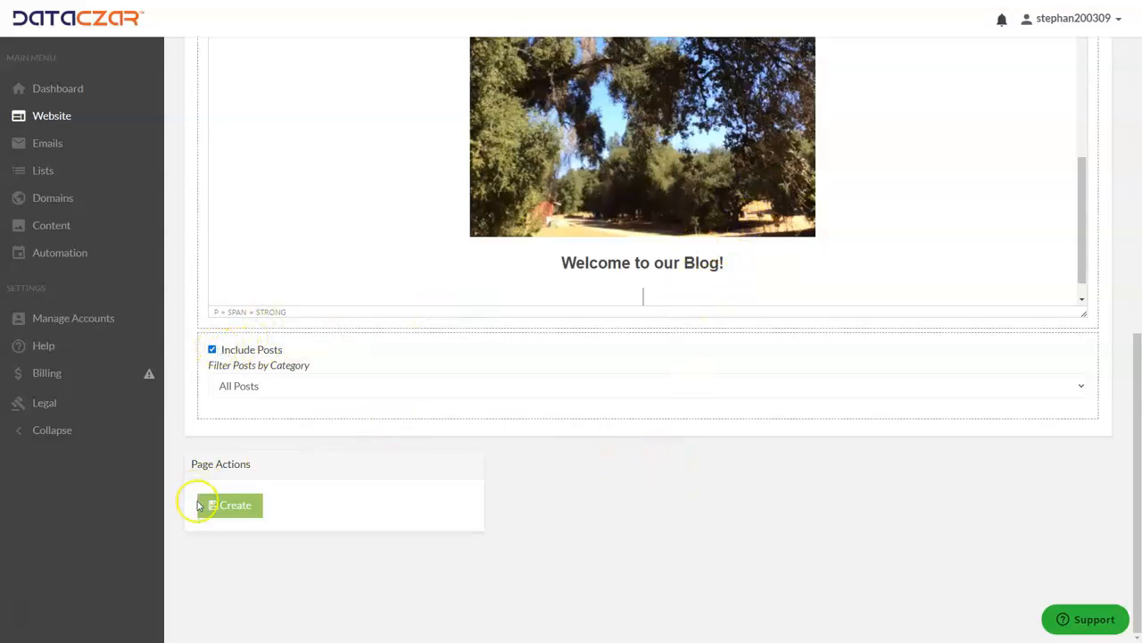
pyautogui.click(229, 510)
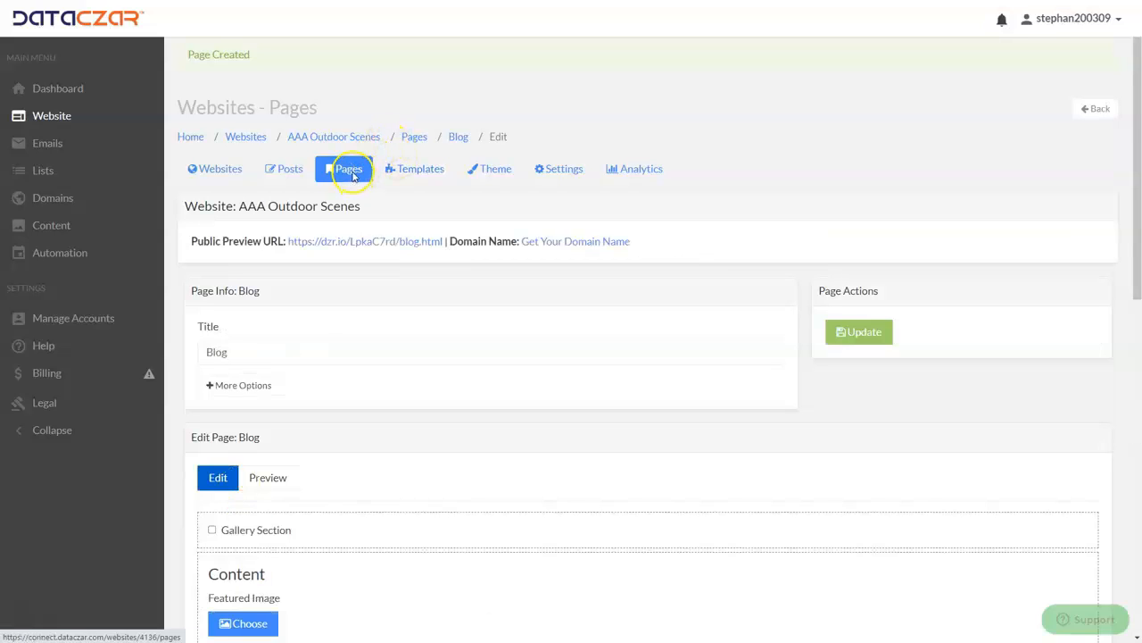
# Step: Check the website's pages list and start a new post titled "Our Latest Beautiful Rainbows!"
pyautogui.click(354, 175)
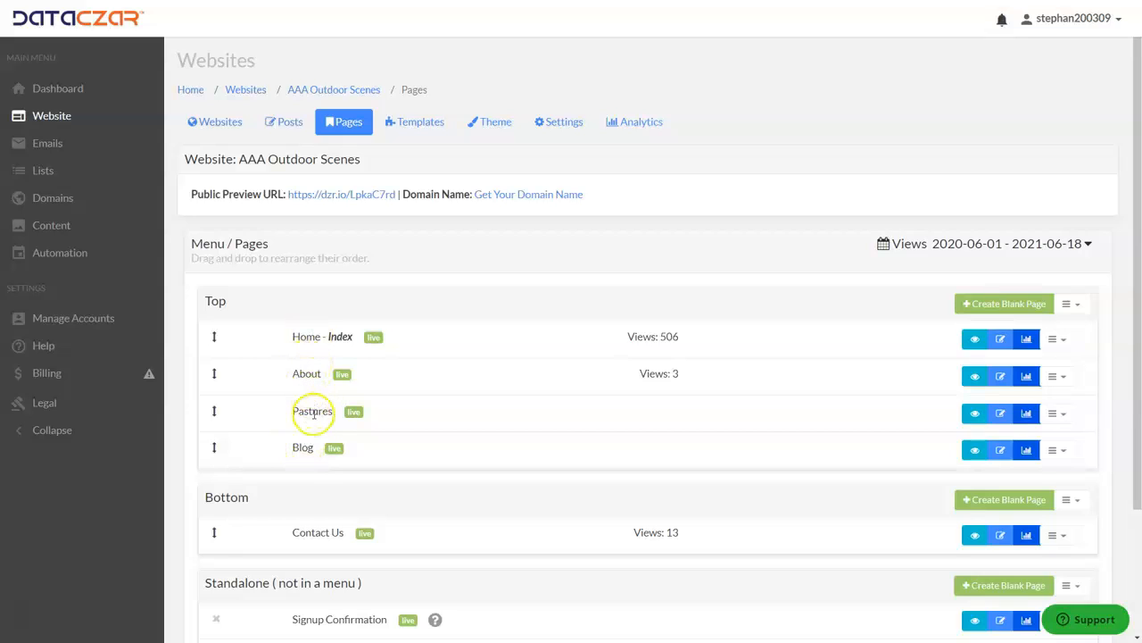
pyautogui.click(286, 125)
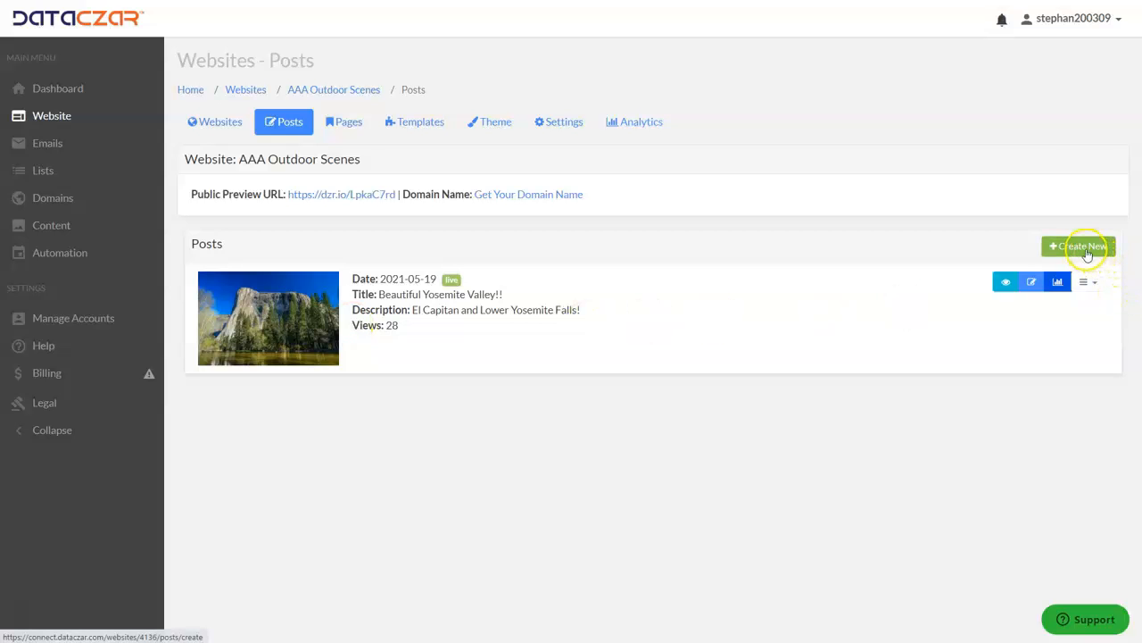
pyautogui.click(1080, 247)
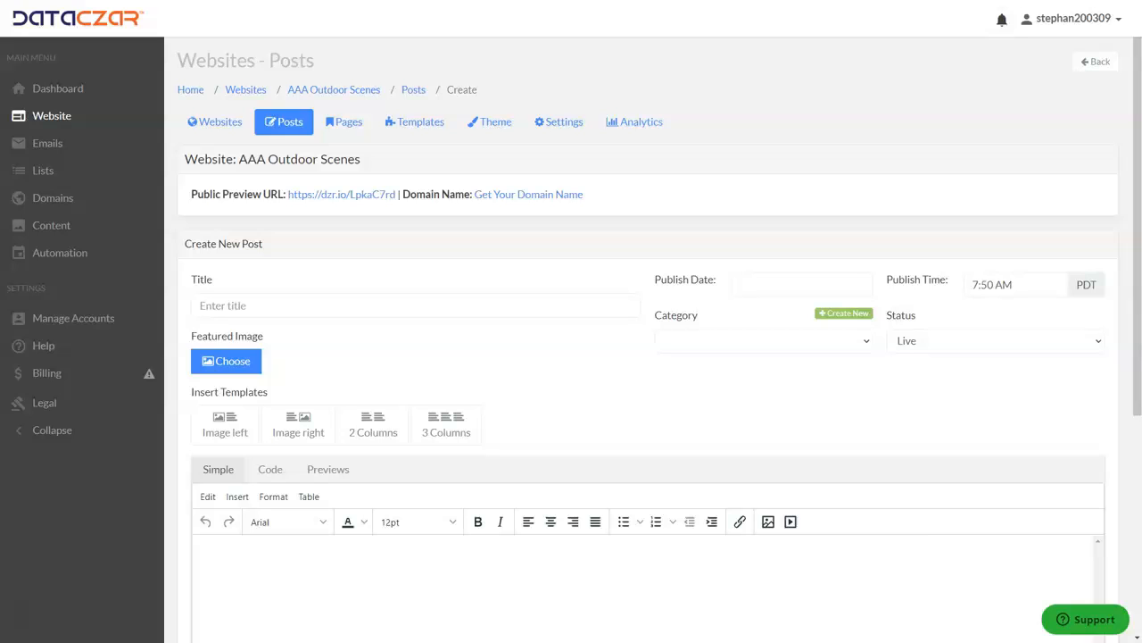
pyautogui.click(204, 301)
pyautogui.write('Our Latest Beautiful Rainbows!')
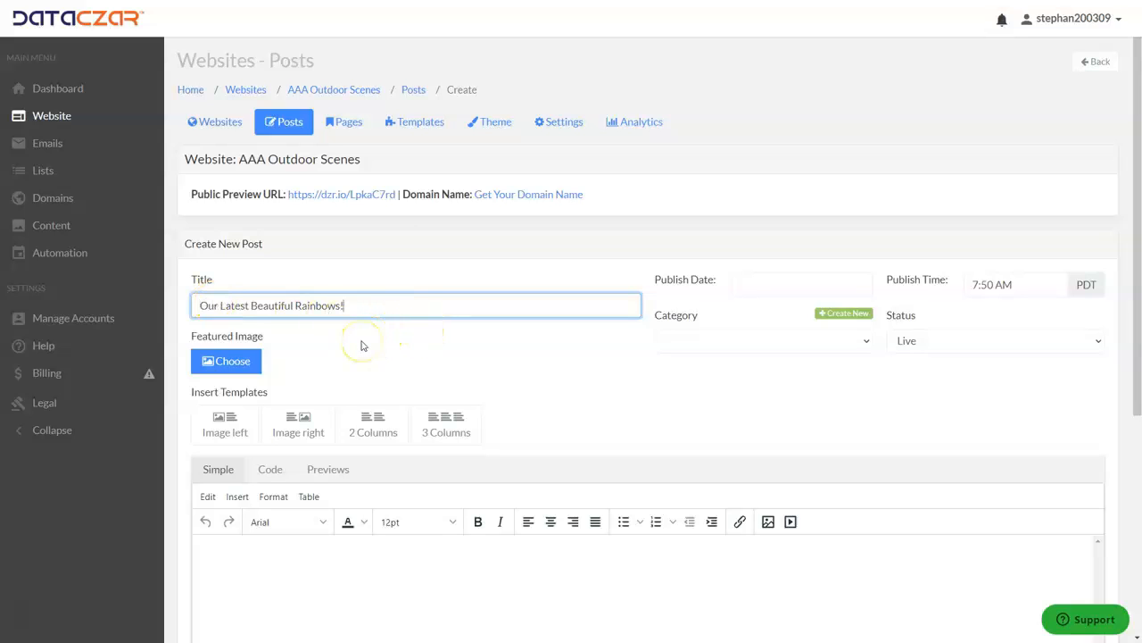
# Step: Set the wide photo of a rainbow arching over a field in My Images as the post's featured image
pyautogui.scroll(-1, 362, 346)
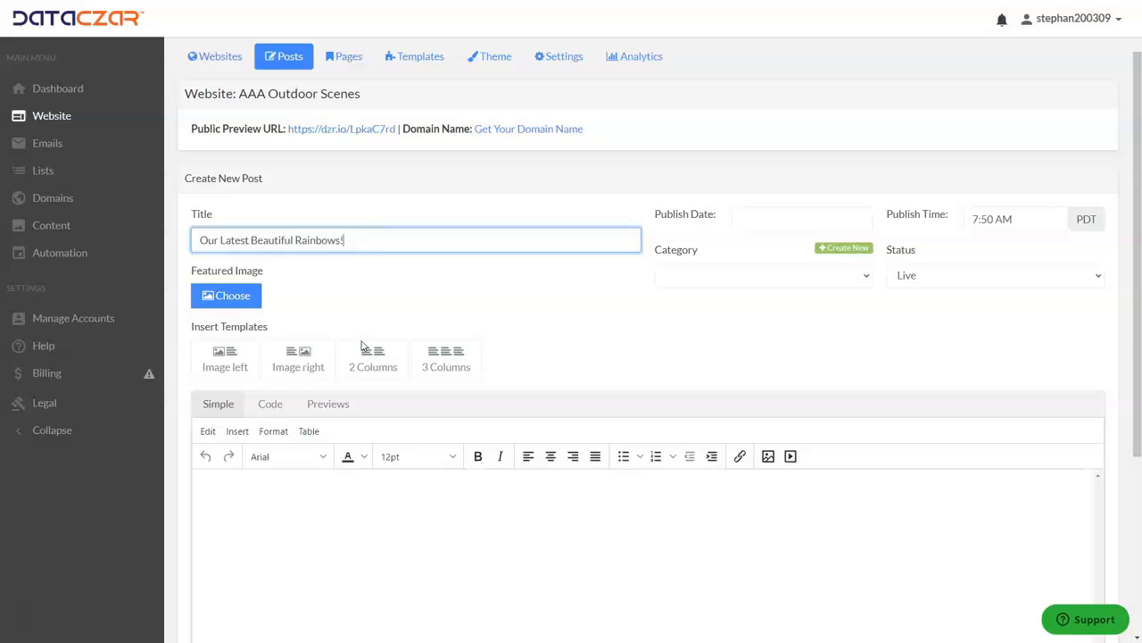
pyautogui.click(228, 296)
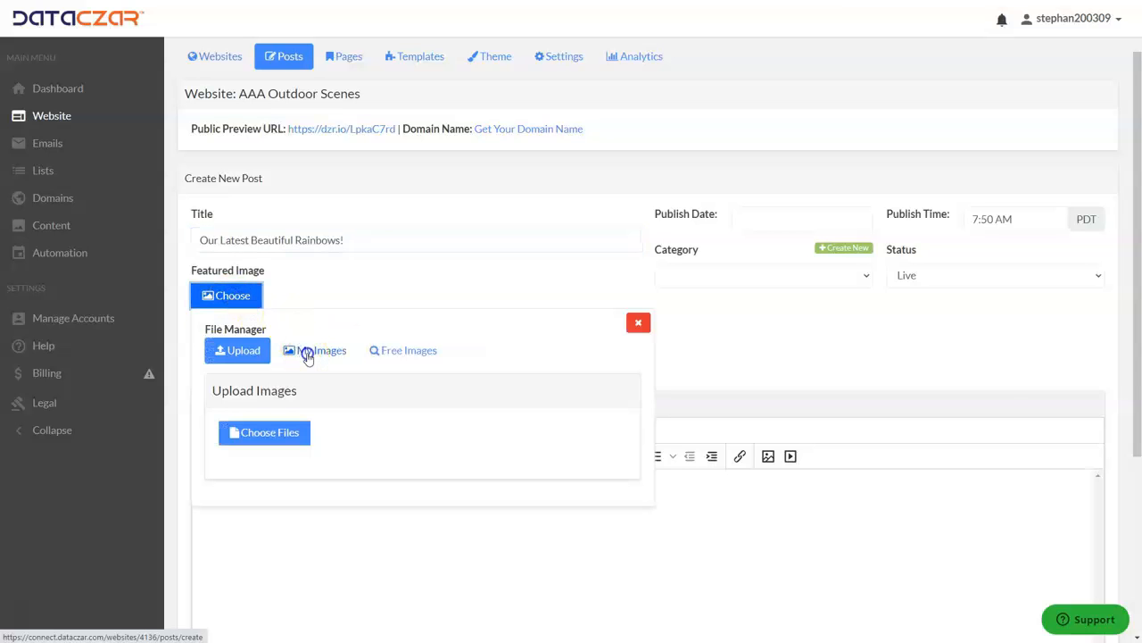
pyautogui.click(307, 353)
pyautogui.scroll(-2, 451, 432)
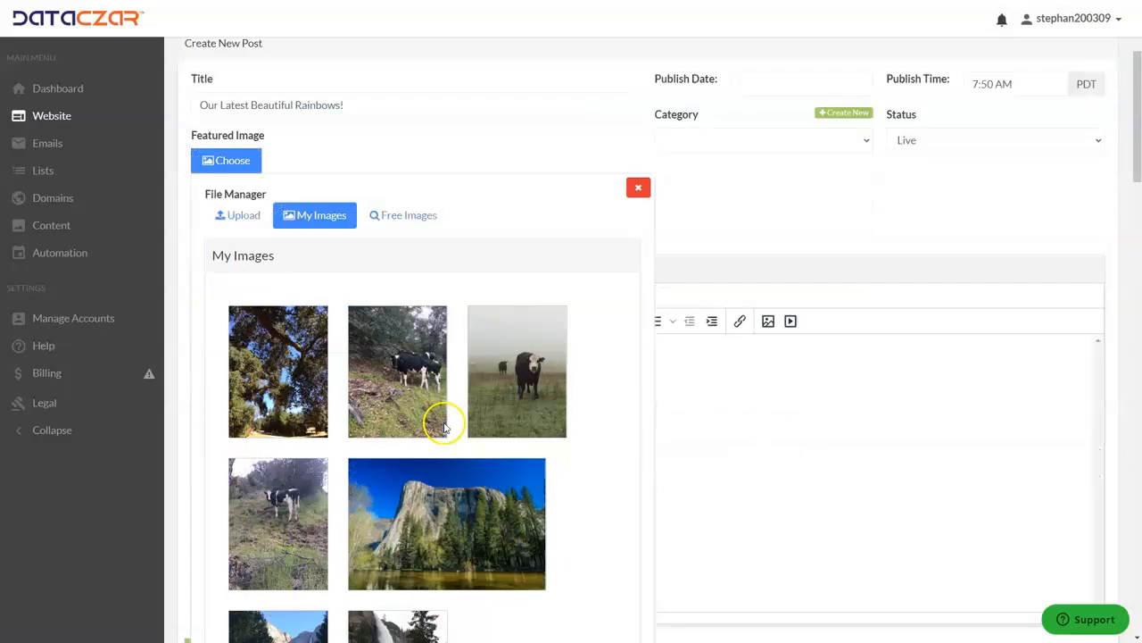
pyautogui.scroll(-8, 443, 427)
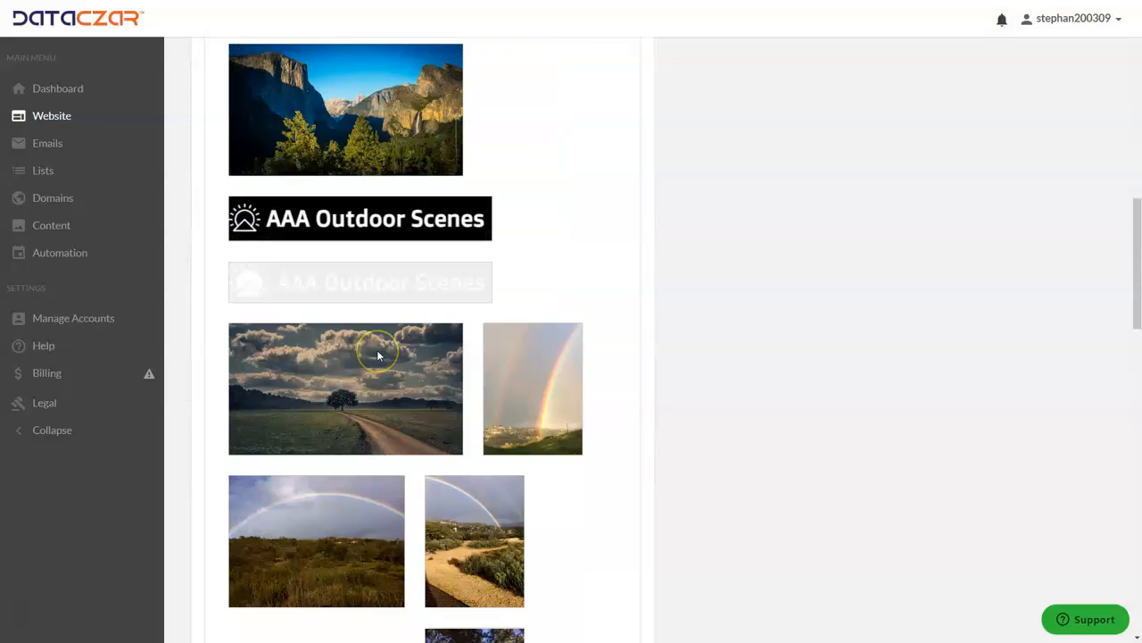
pyautogui.scroll(-2, 377, 355)
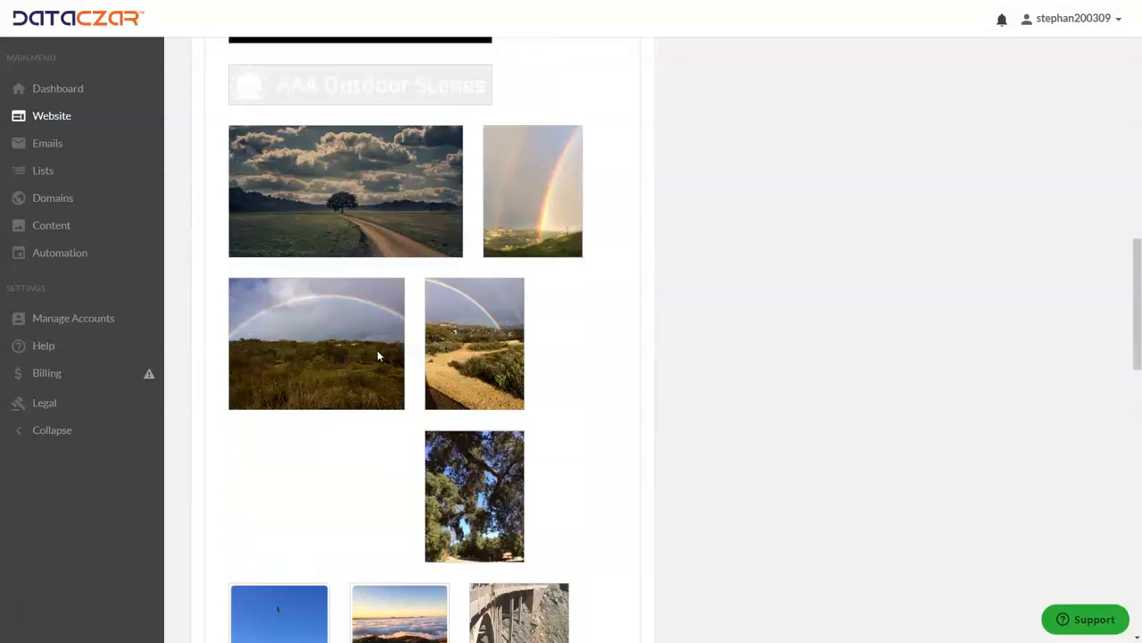
pyautogui.click(315, 346)
pyautogui.click(316, 344)
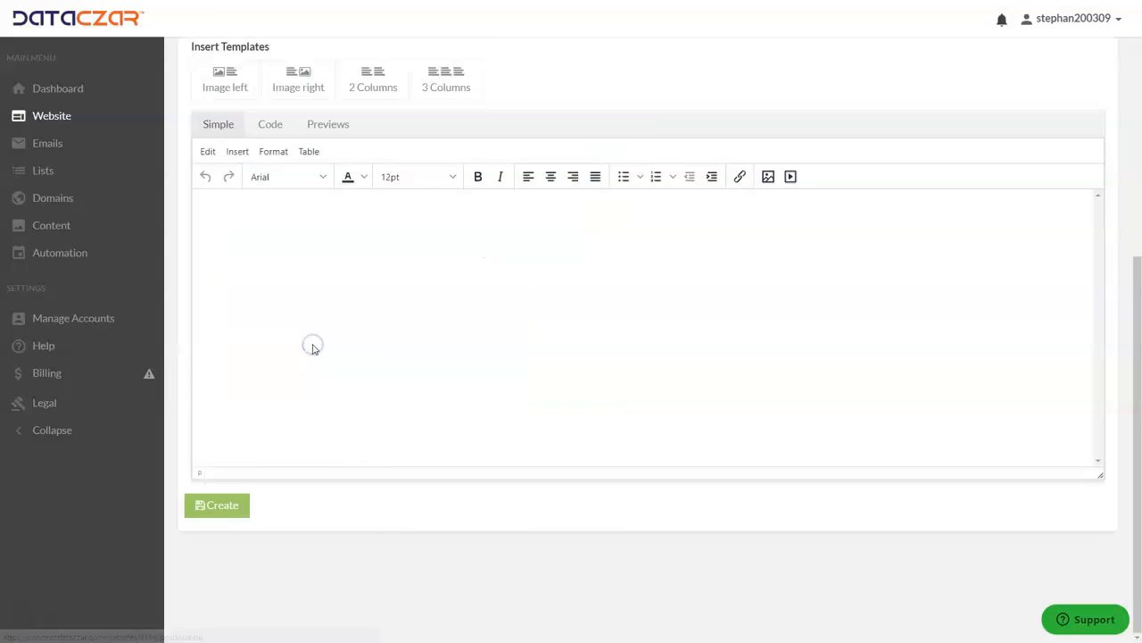
pyautogui.scroll(3, 388, 352)
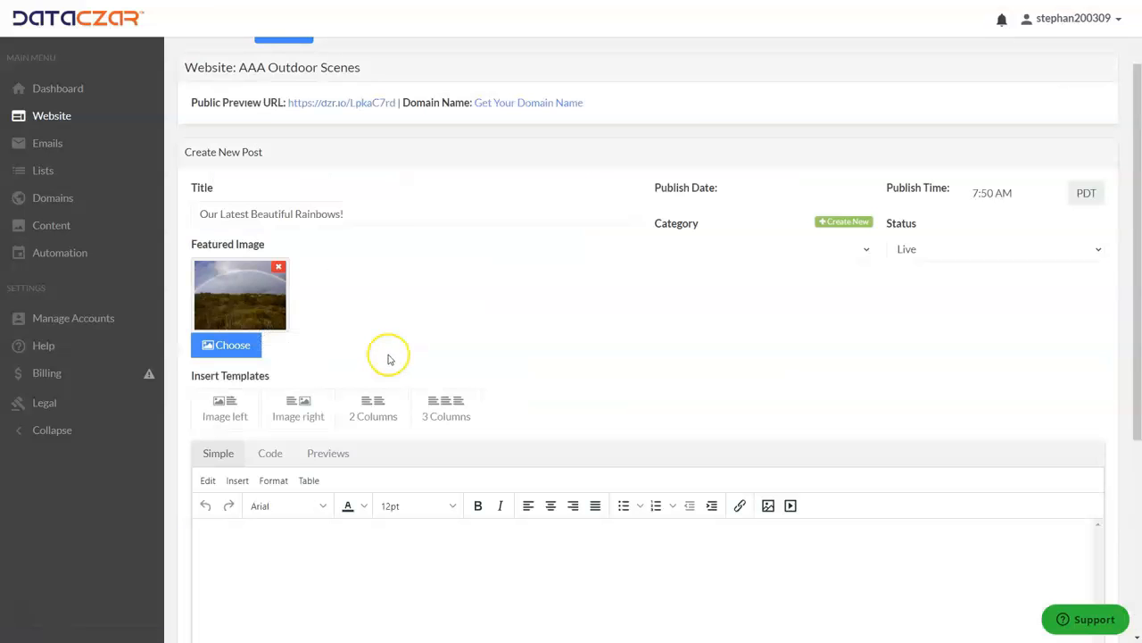
# Step: Enter the centred text "Today While Hiking!!" in the post body
pyautogui.scroll(-2, 399, 272)
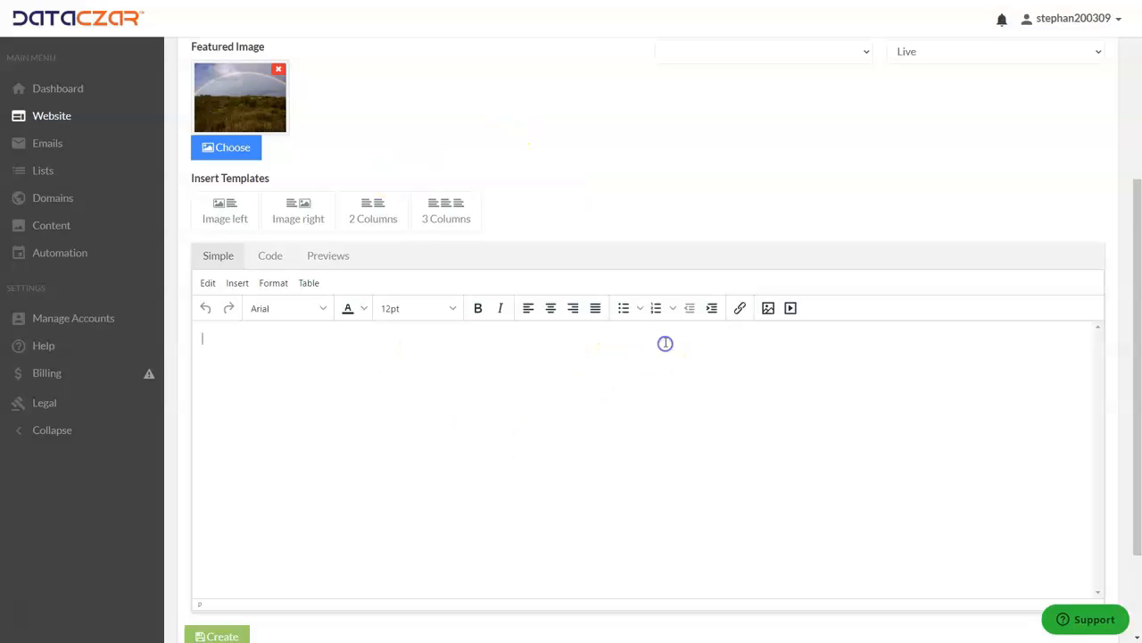
pyautogui.click(551, 309)
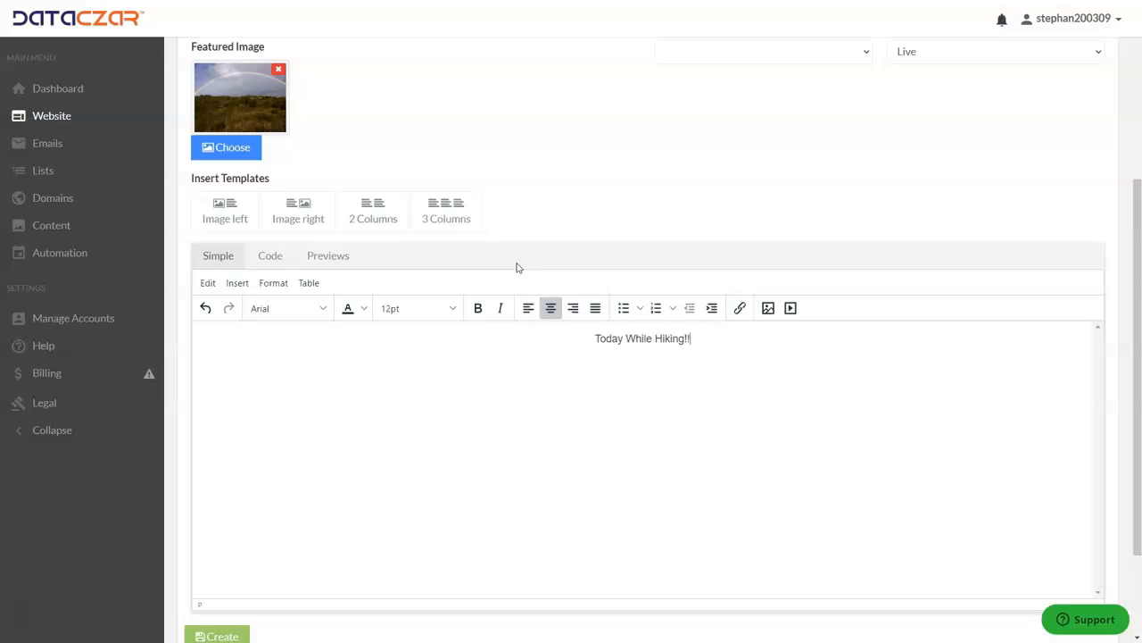
# Step: Insert the rainbow photo with the dirt trail from My Images below "Today While Hiking!!" in the post body
pyautogui.click(767, 308)
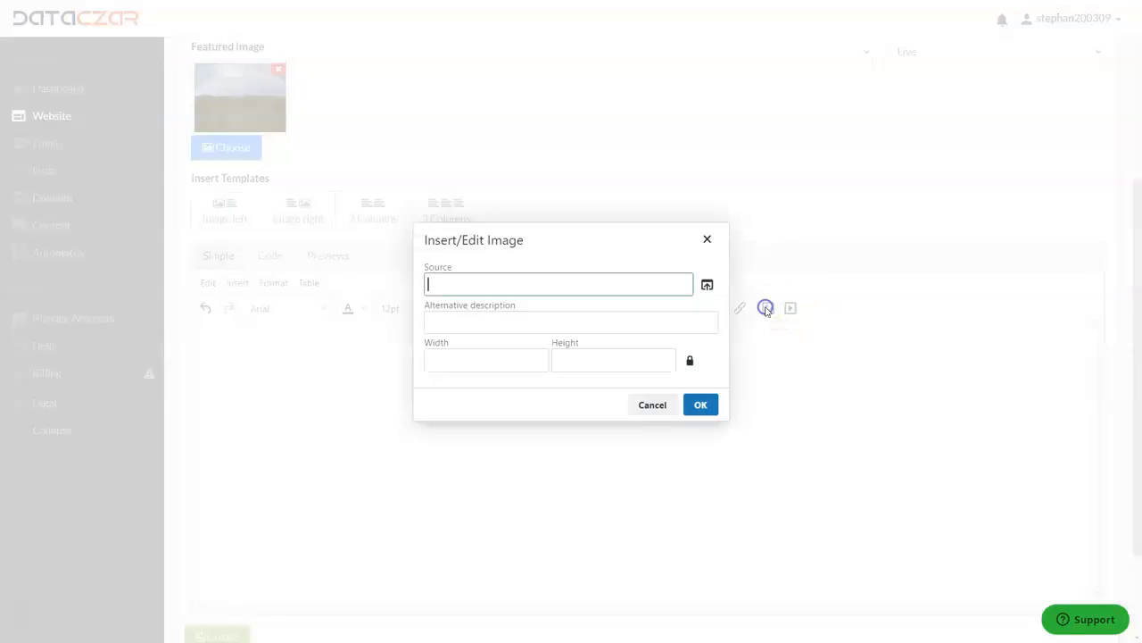
pyautogui.click(707, 286)
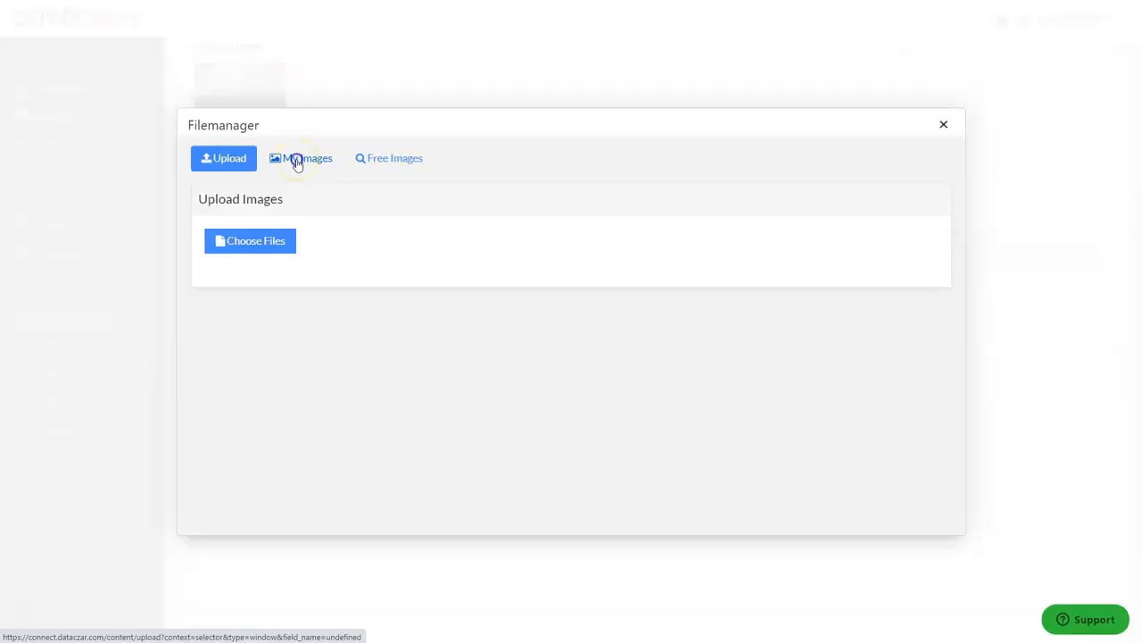
pyautogui.click(297, 160)
pyautogui.scroll(-10, 442, 344)
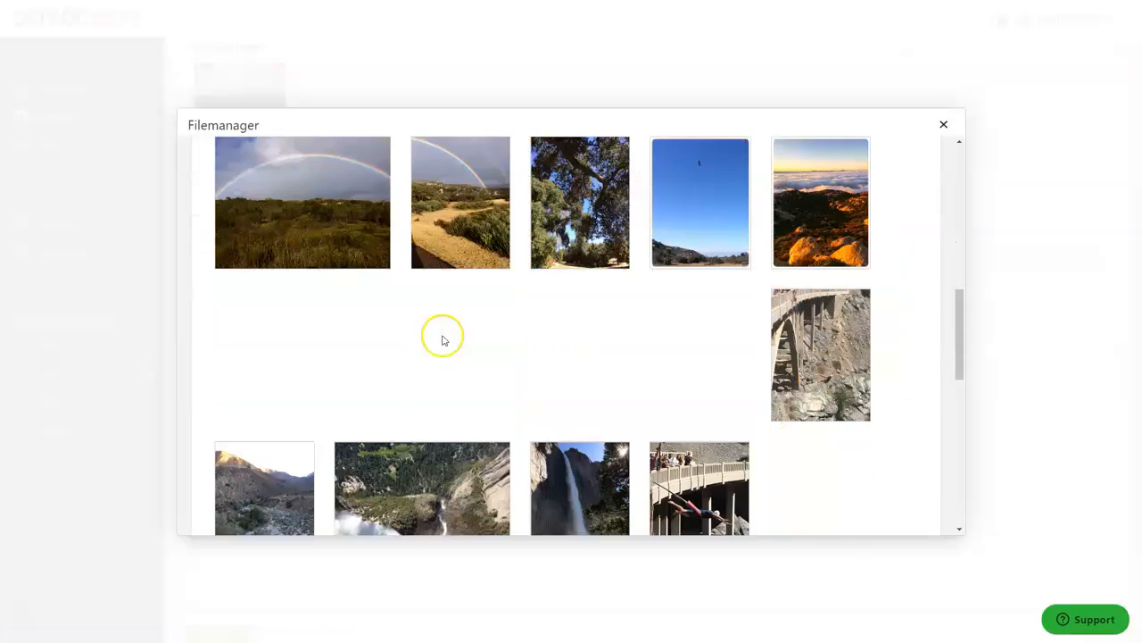
pyautogui.scroll(2, 441, 310)
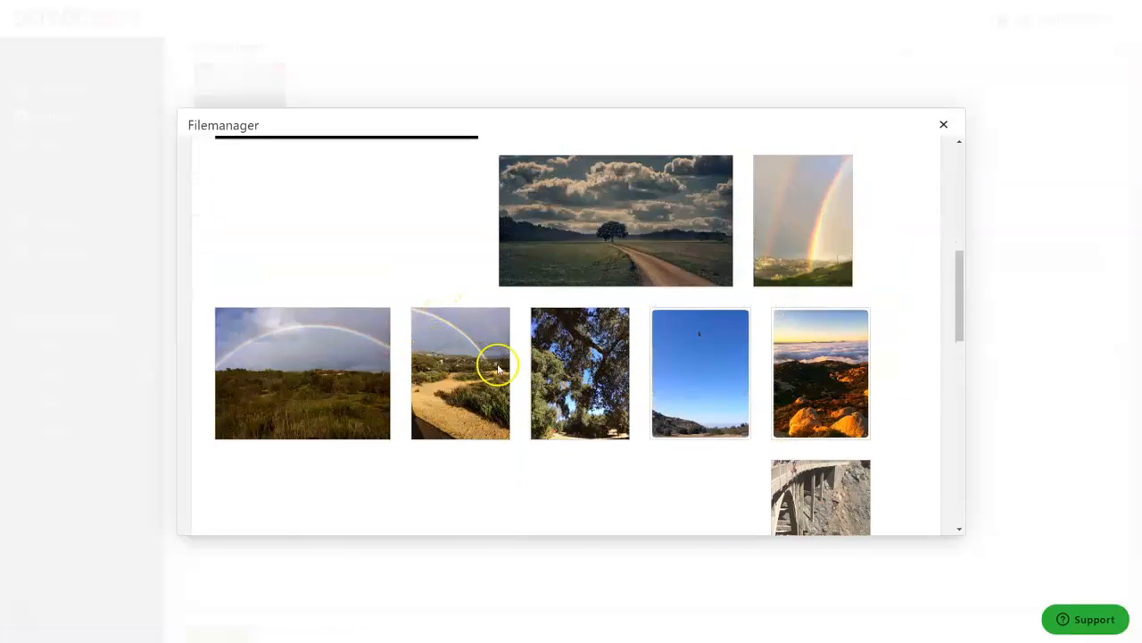
pyautogui.click(471, 373)
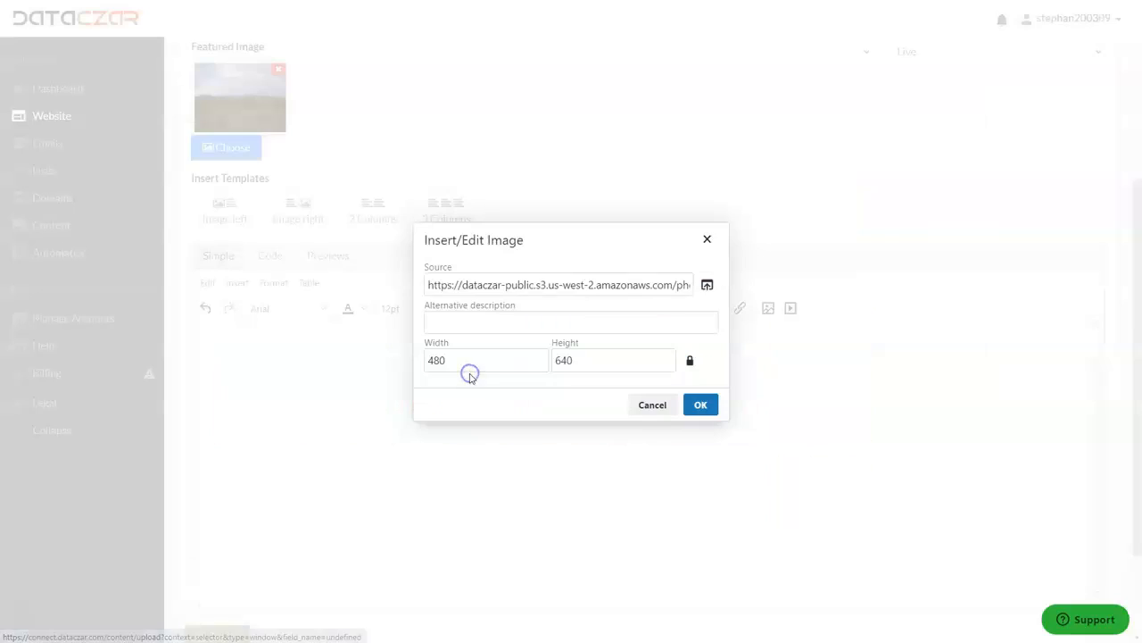
pyautogui.click(701, 405)
# Step: Enlarge the inserted trail photo slightly, keeping its proportions
pyautogui.scroll(-3, 704, 398)
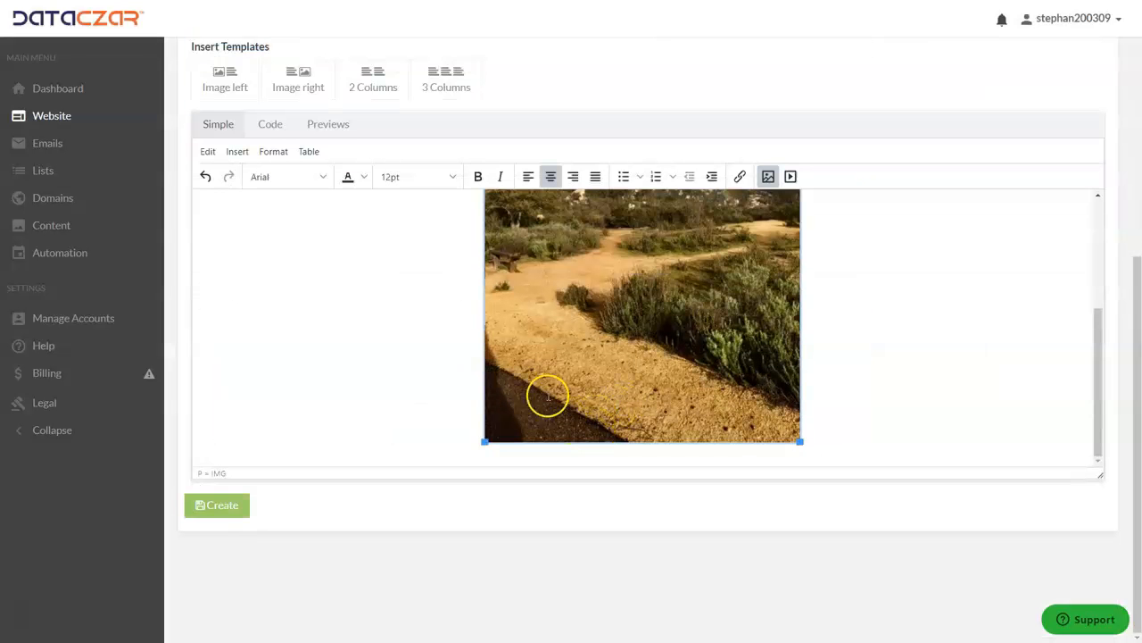
pyautogui.moveTo(482, 441); pyautogui.dragTo(461, 469)
pyautogui.scroll(5, 441, 360)
pyautogui.scroll(4, 441, 360)
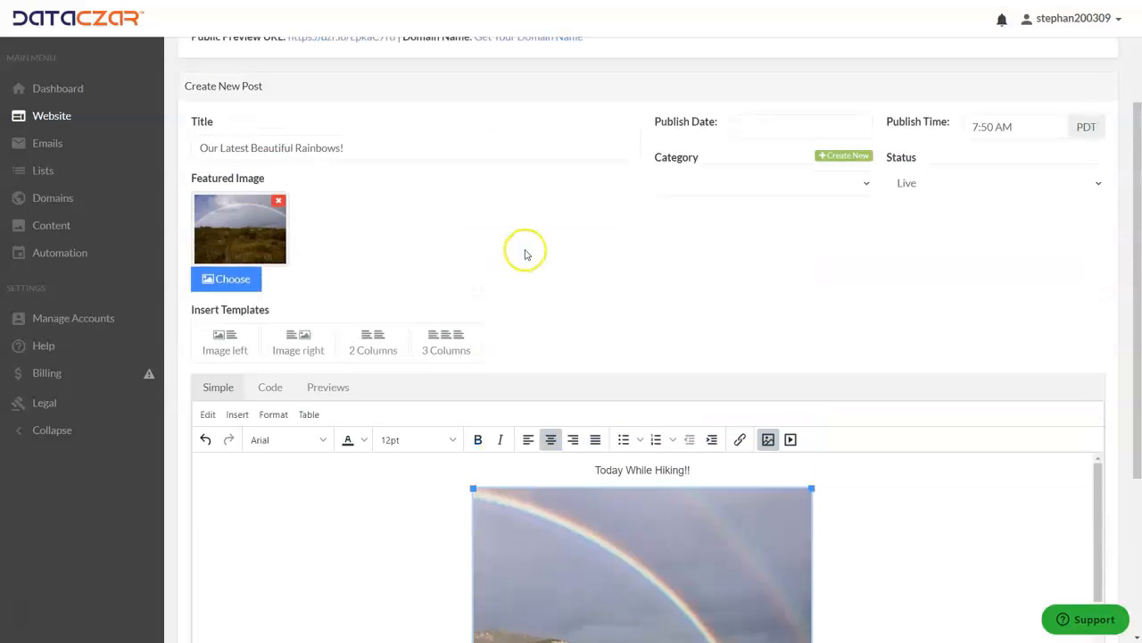
pyautogui.scroll(-4, 525, 247)
pyautogui.scroll(-3, 681, 306)
pyautogui.scroll(-3, 681, 305)
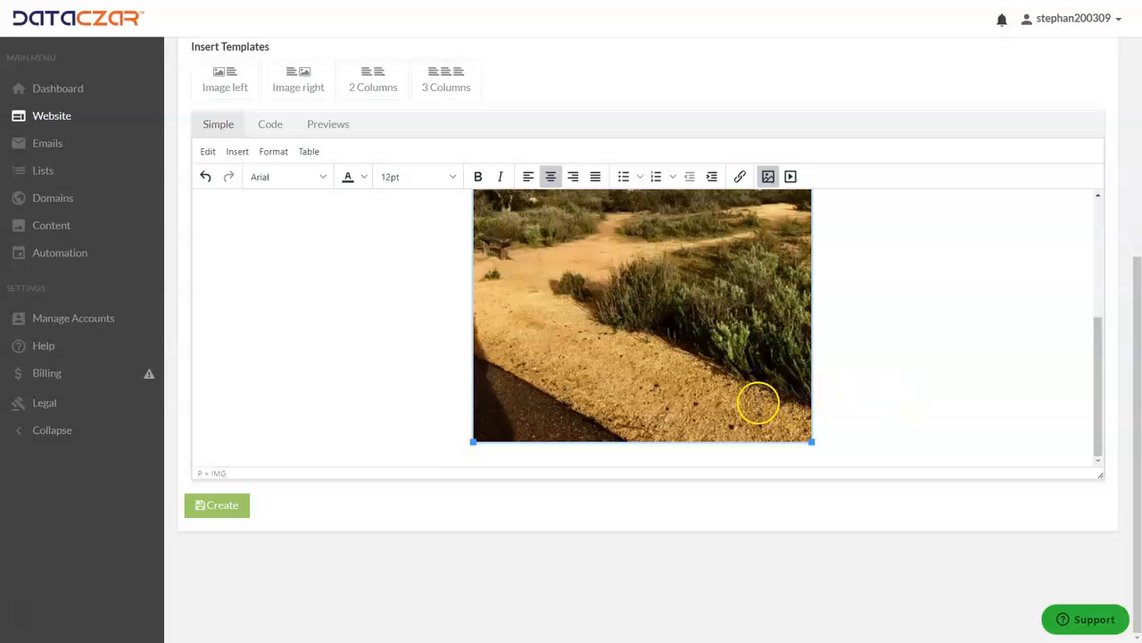
# Step: Add the centred line "...and one more pic!!!" below the trail photo
pyautogui.click(903, 408)
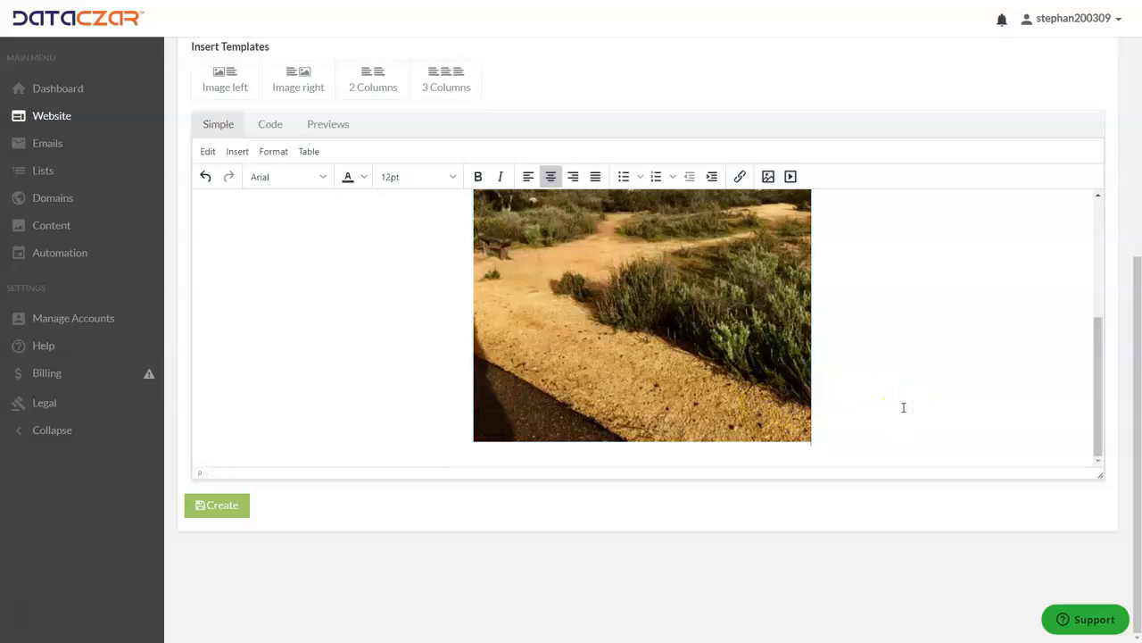
pyautogui.press('Return')
pyautogui.scroll(-1, 895, 396)
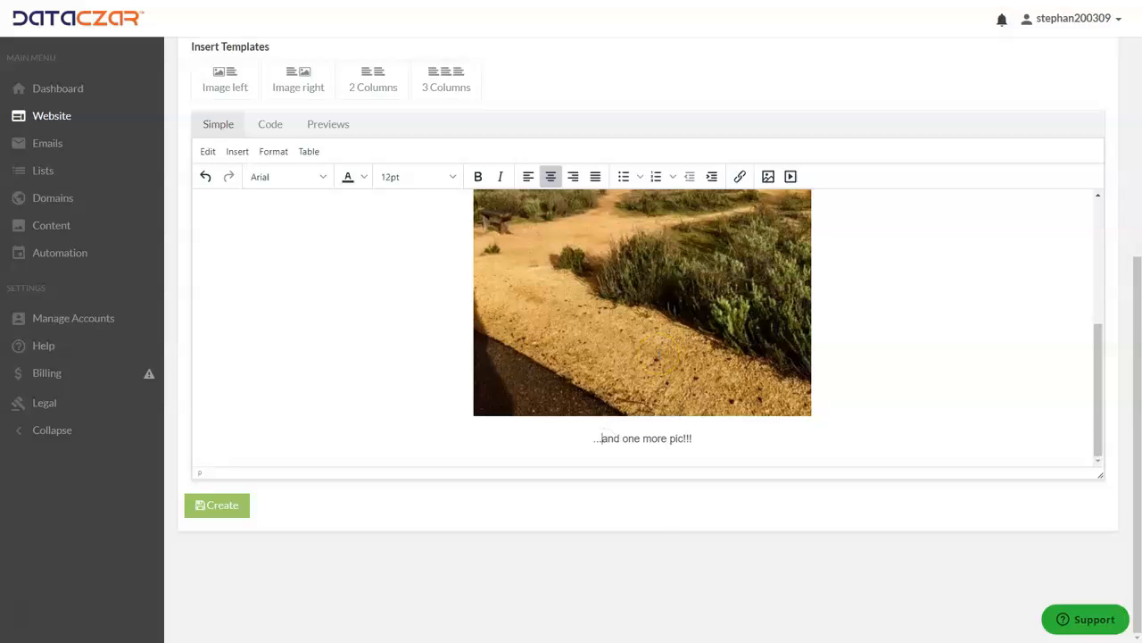
# Step: Make the "...and one more pic!!!" line bold and set its font size to 14pt
pyautogui.moveTo(720, 444); pyautogui.dragTo(572, 445)
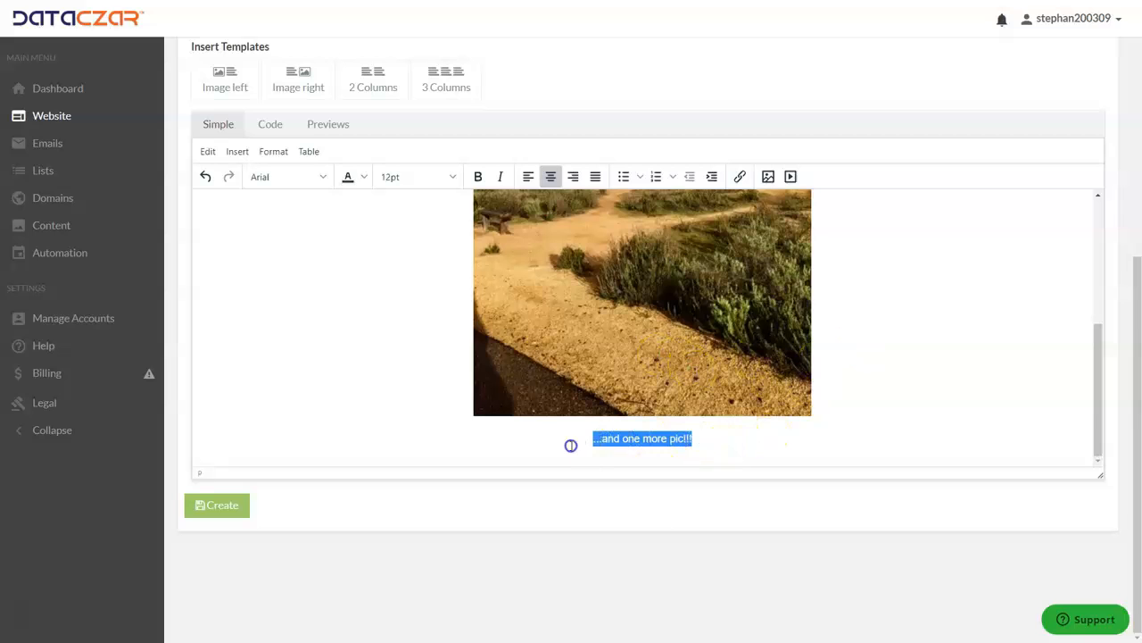
pyautogui.click(477, 176)
pyautogui.click(446, 177)
pyautogui.click(400, 284)
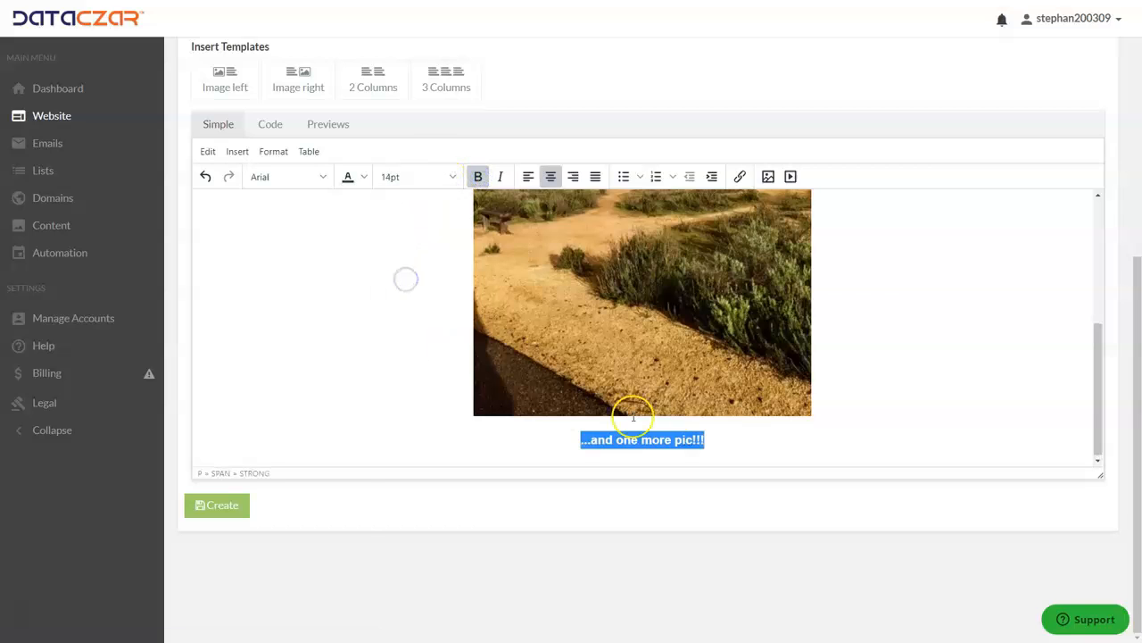
pyautogui.click(720, 440)
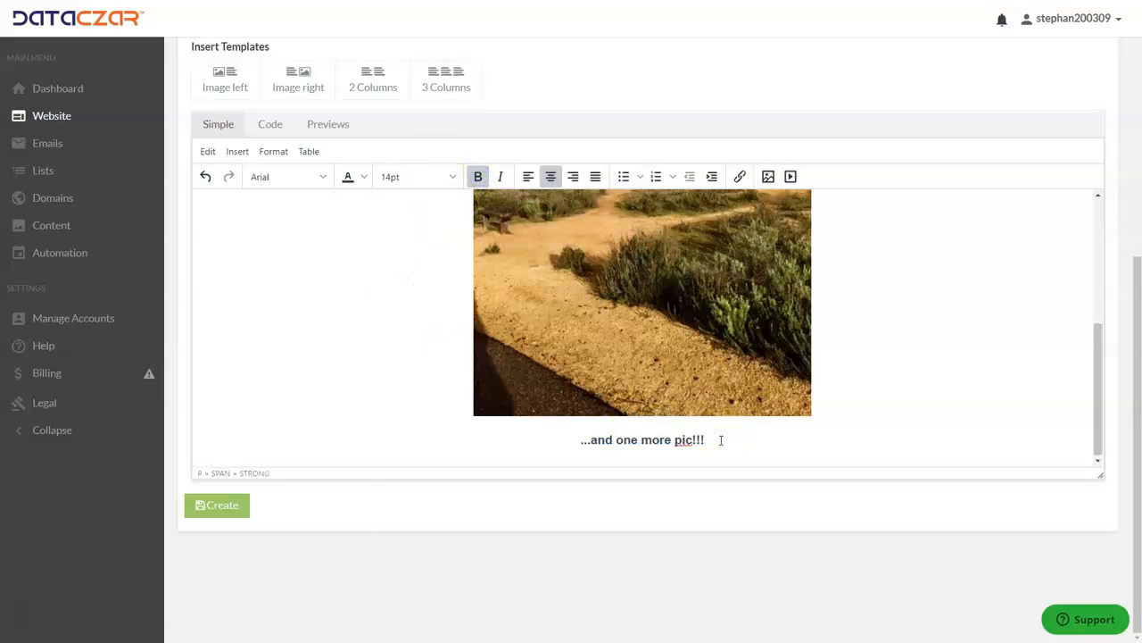
# Step: Insert the double-rainbow photo over the green hillside from My Images on a new line below "...and one more pic!!!"
pyautogui.press('Return')
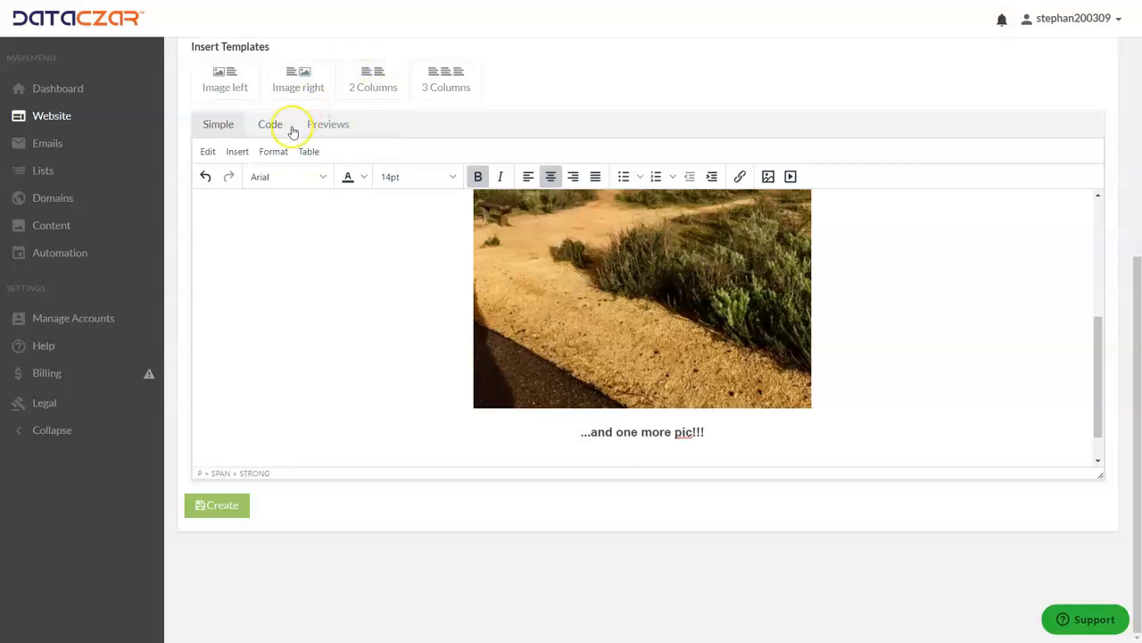
pyautogui.click(770, 177)
pyautogui.click(707, 286)
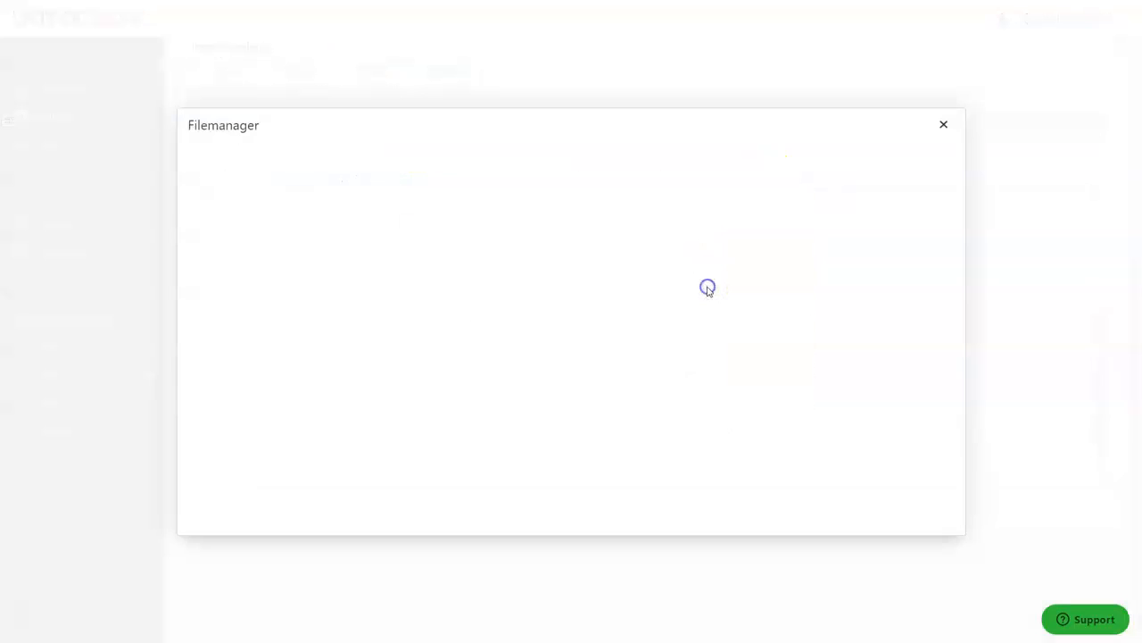
pyautogui.click(306, 158)
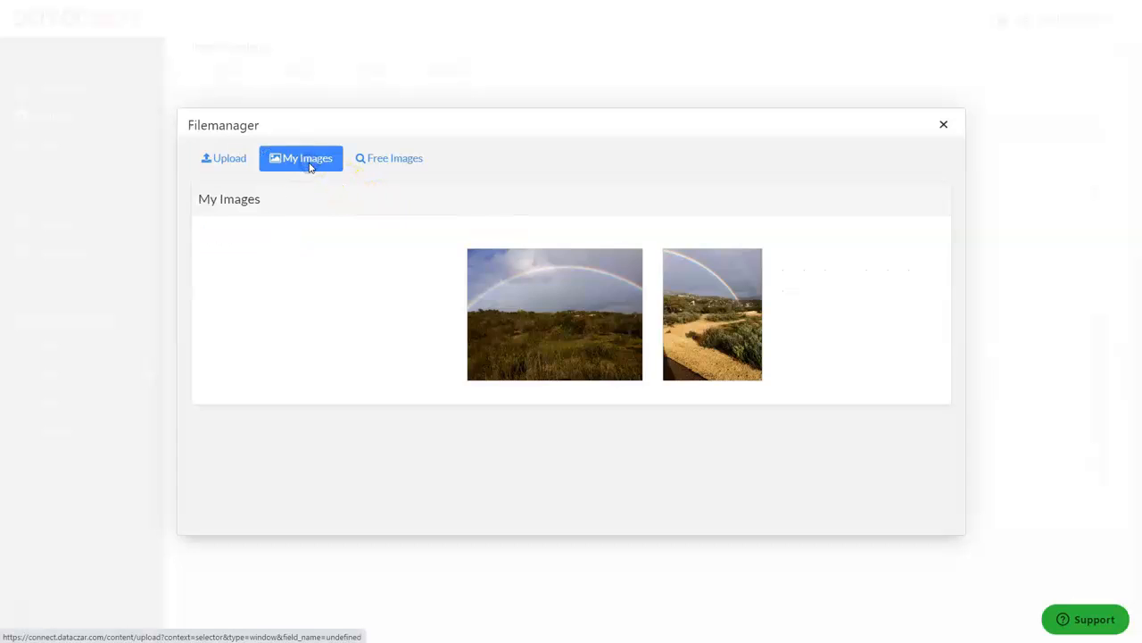
pyautogui.scroll(-10, 623, 461)
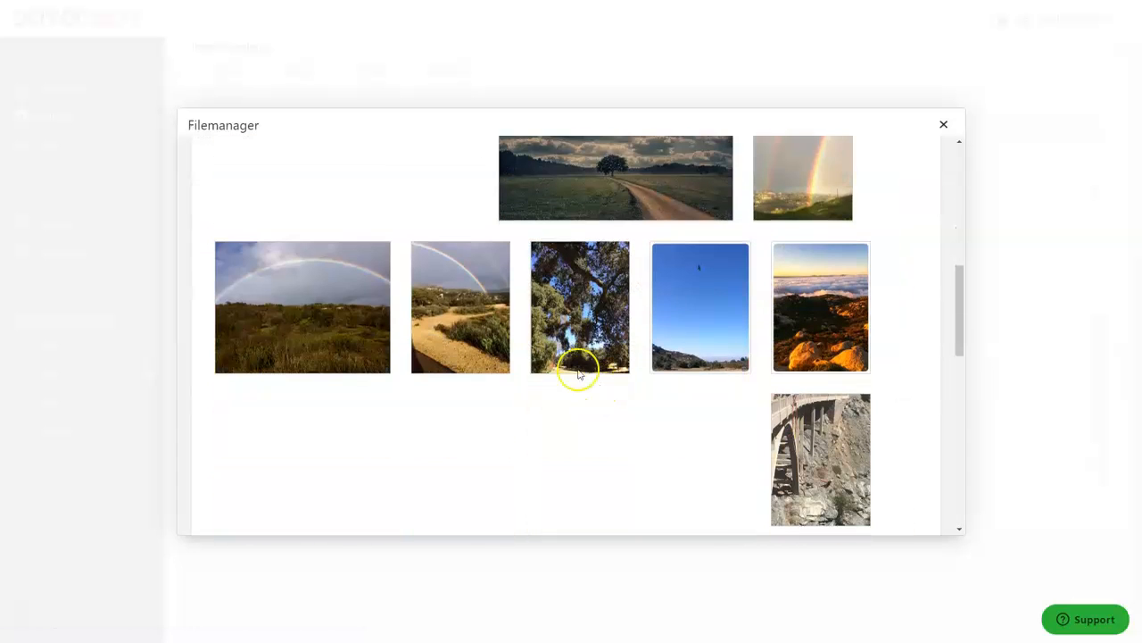
pyautogui.moveTo(806, 184)
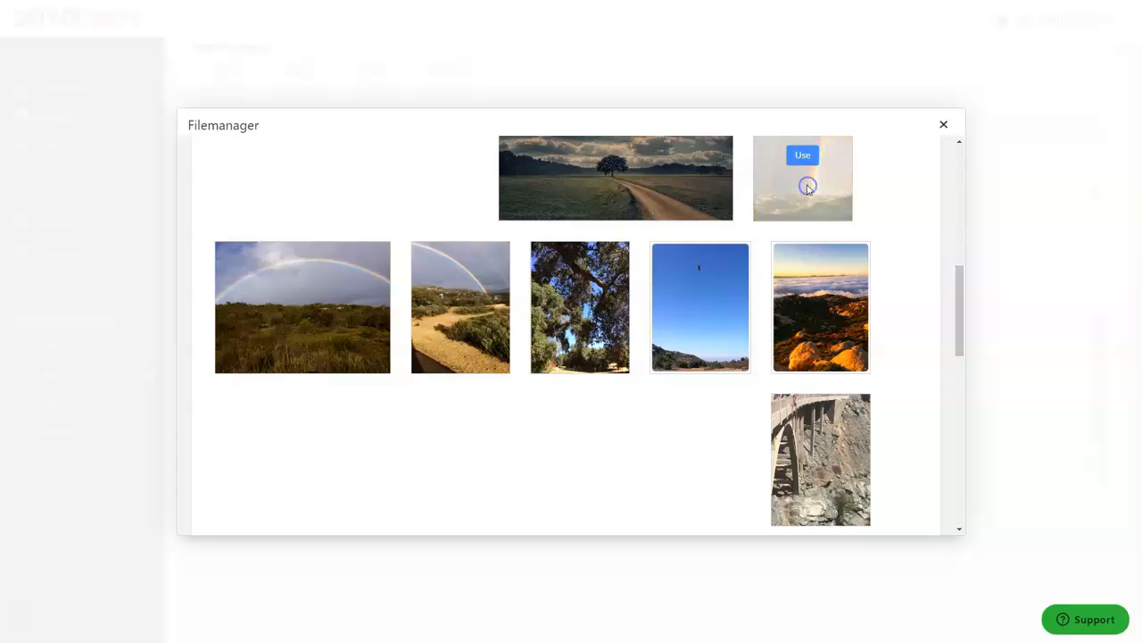
pyautogui.click(808, 157)
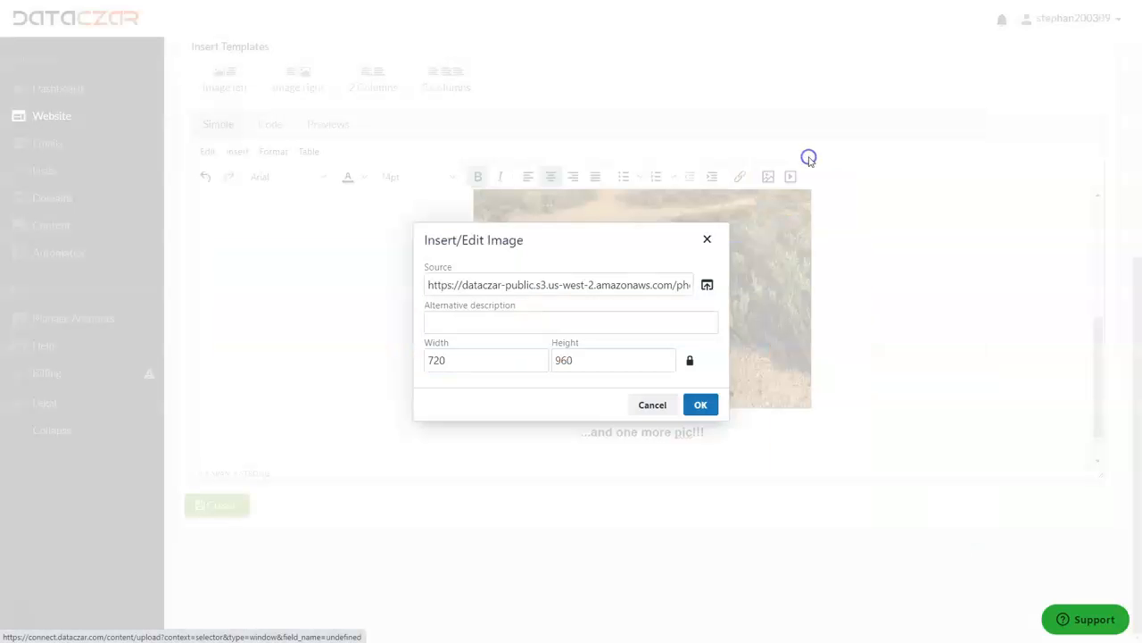
pyautogui.click(700, 404)
# Step: Shrink the double-rainbow hillside photo somewhat, keeping its proportions
pyautogui.scroll(3, 705, 387)
pyautogui.scroll(-4, 704, 388)
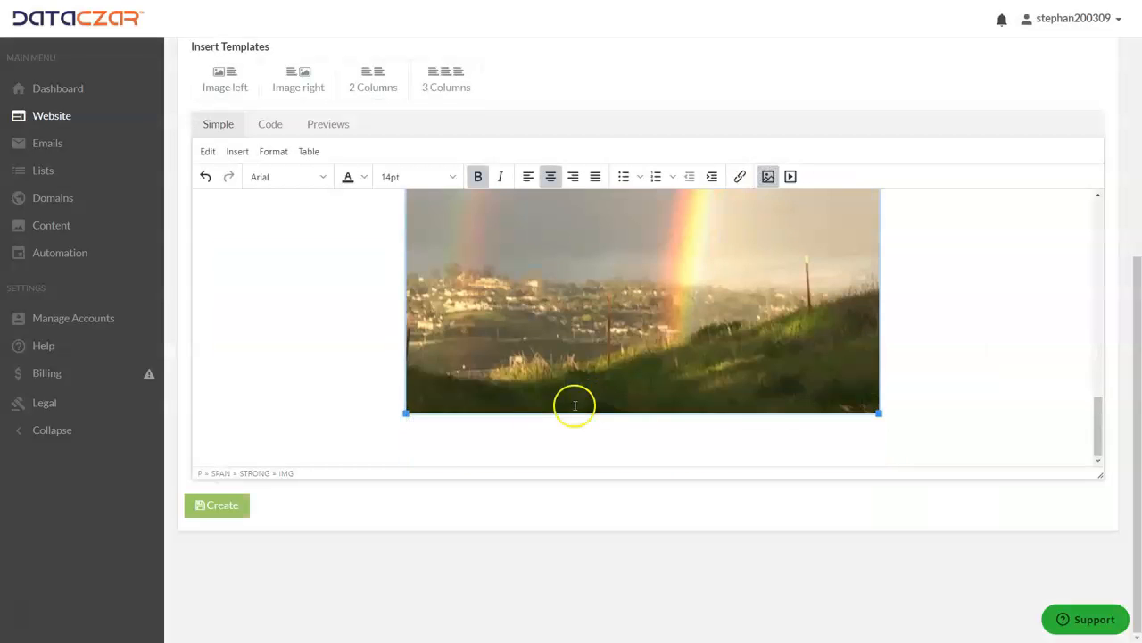
pyautogui.moveTo(405, 413); pyautogui.dragTo(438, 413)
pyautogui.scroll(3, 470, 384)
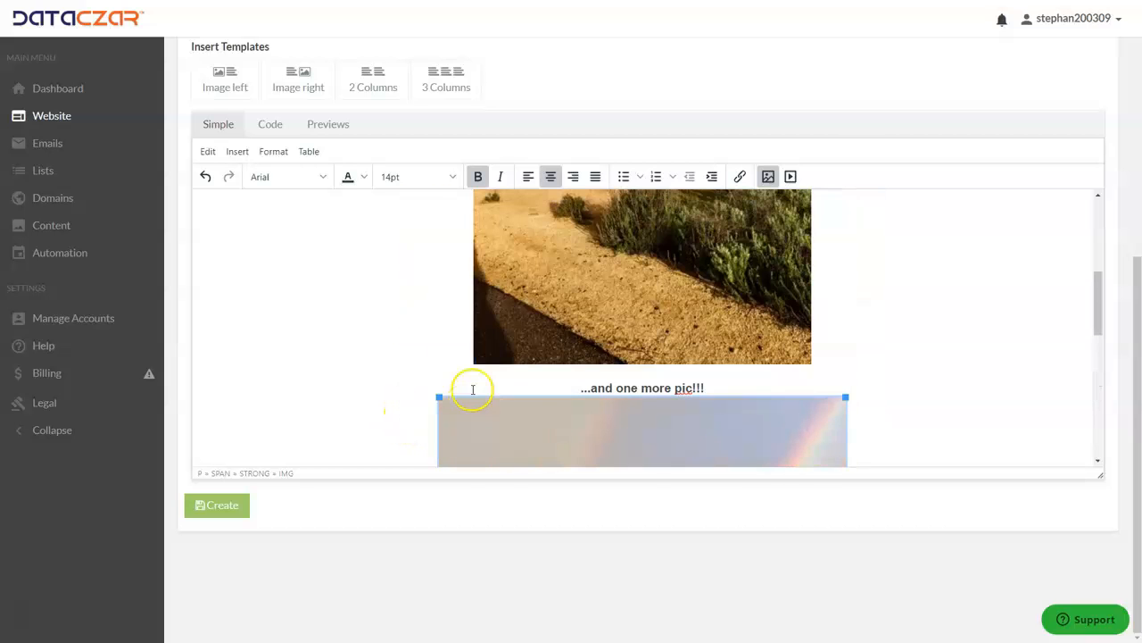
# Step: Enlarge the trail photo to match the width of the double-rainbow photo below it
pyautogui.click(506, 312)
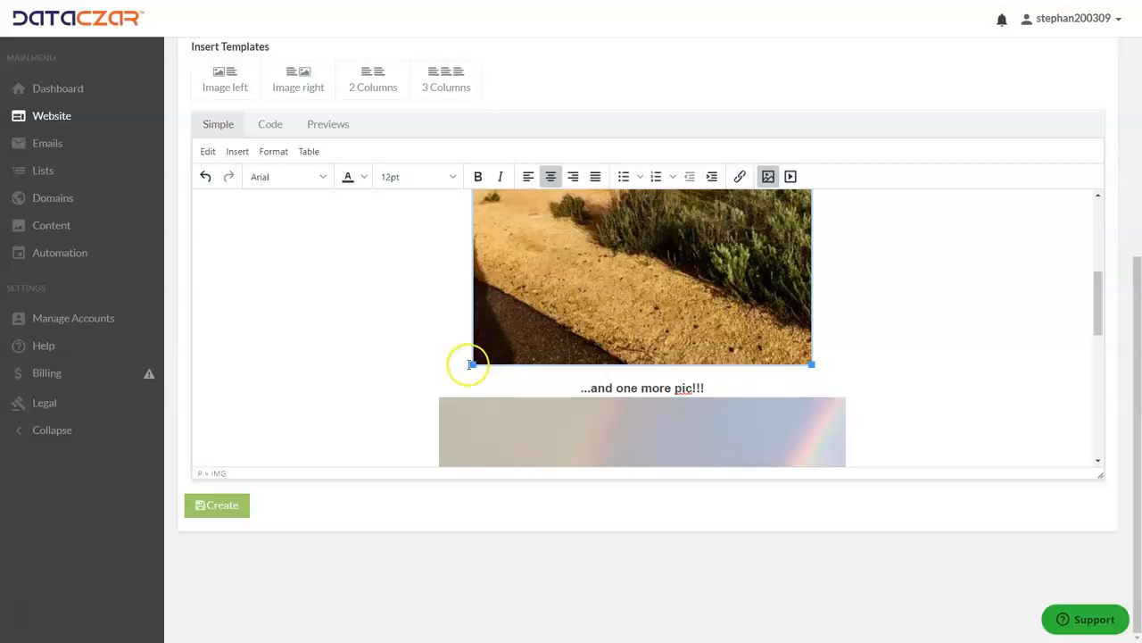
pyautogui.moveTo(472, 365); pyautogui.dragTo(434, 453)
pyautogui.scroll(-3, 455, 411)
pyautogui.scroll(5, 455, 411)
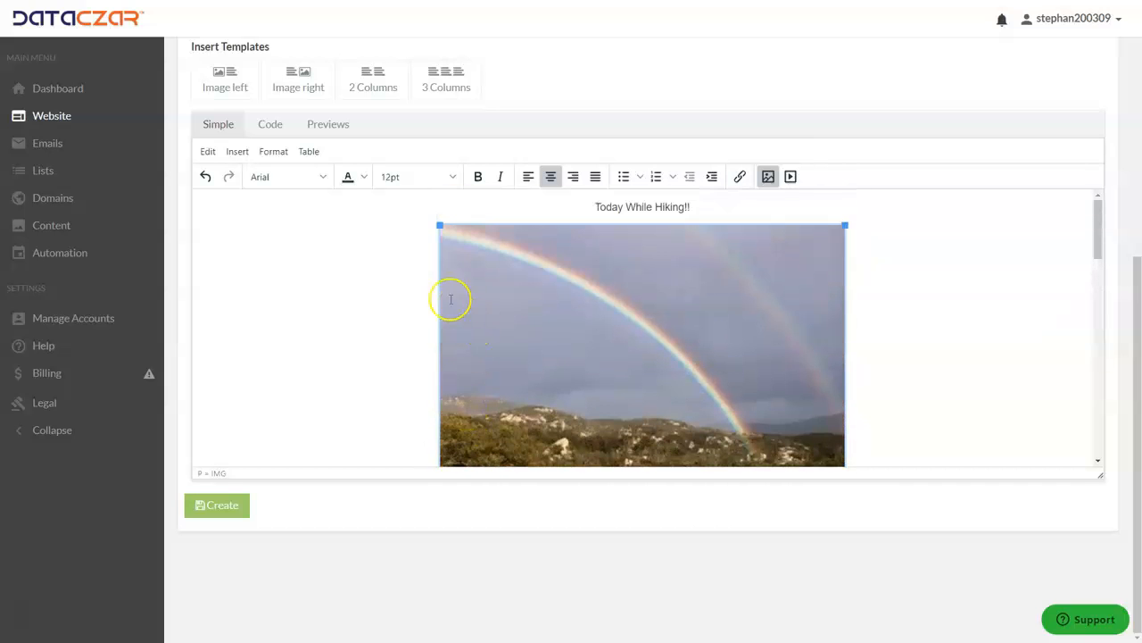
# Step: Review the draft post's title, featured image, text lines and both body photos
pyautogui.scroll(3, 352, 327)
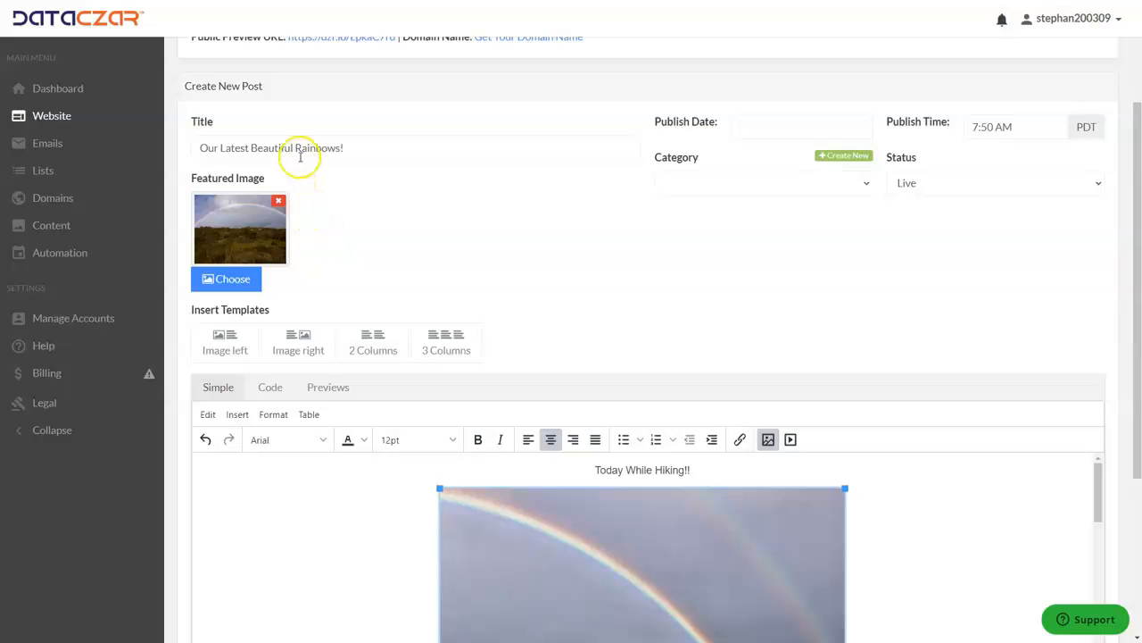
pyautogui.scroll(-3, 471, 260)
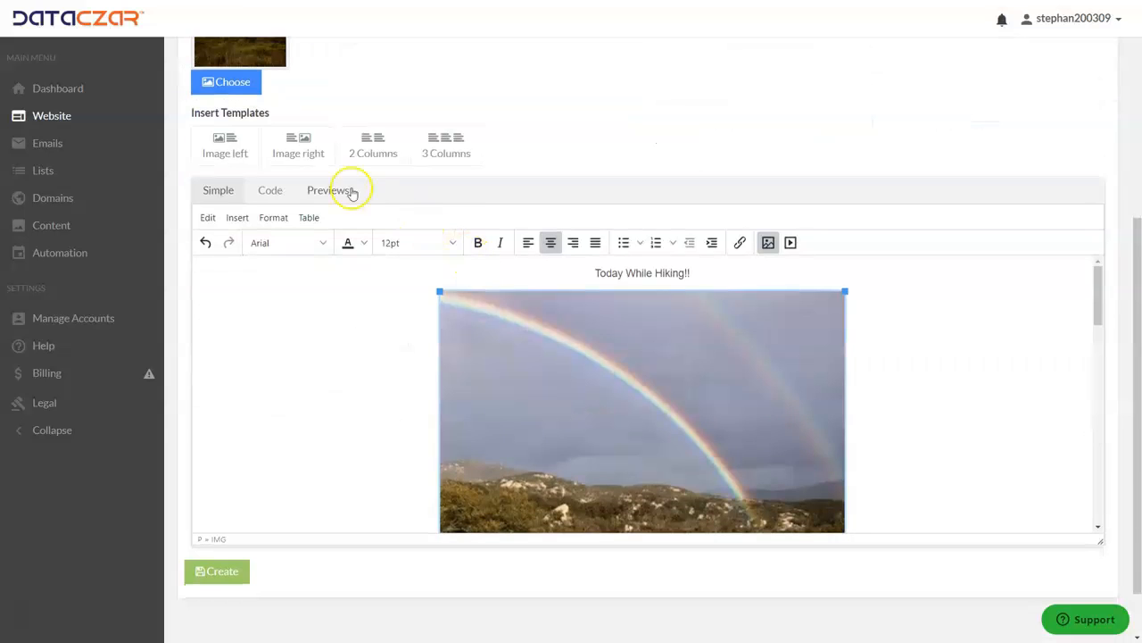
pyautogui.scroll(-5, 510, 357)
pyautogui.scroll(5, 525, 413)
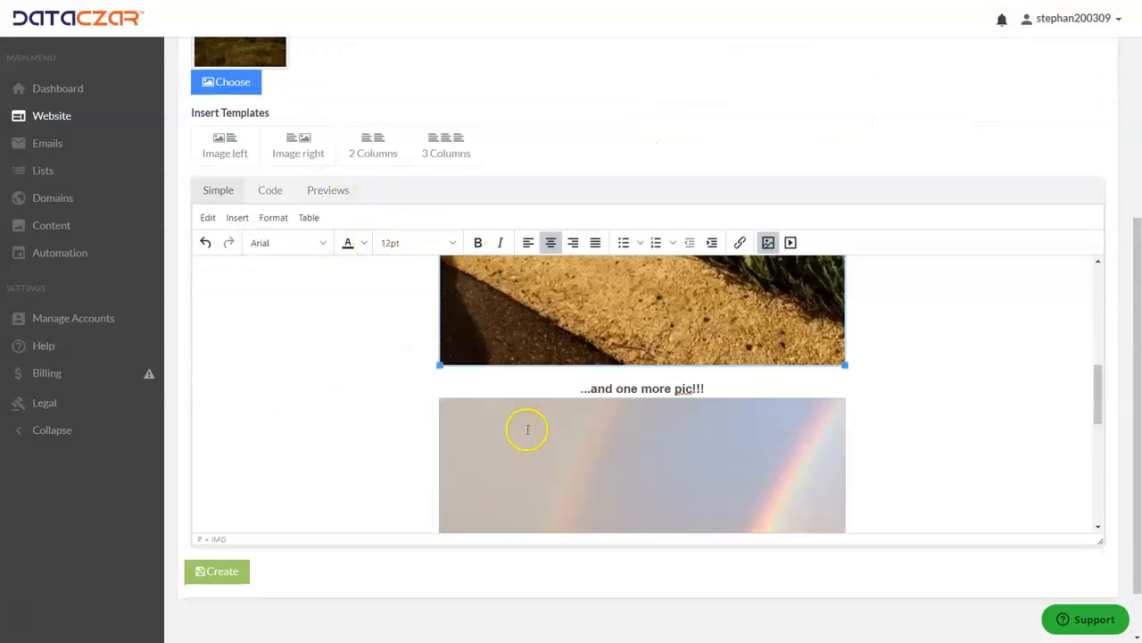
pyautogui.scroll(4, 526, 417)
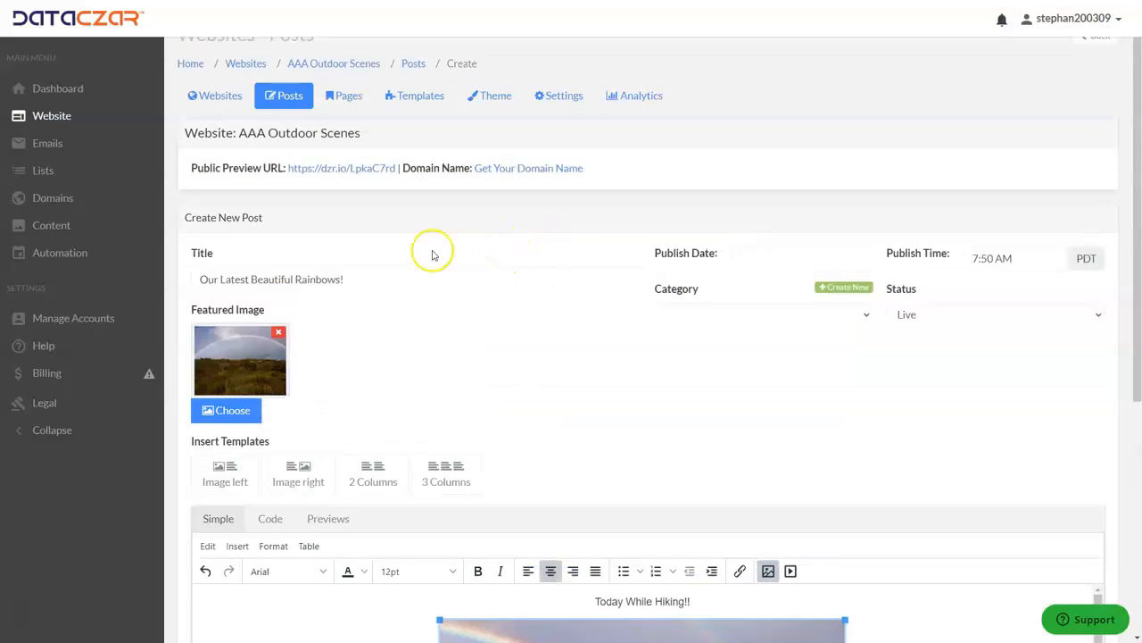
pyautogui.scroll(-1, 393, 214)
pyautogui.scroll(1, 367, 223)
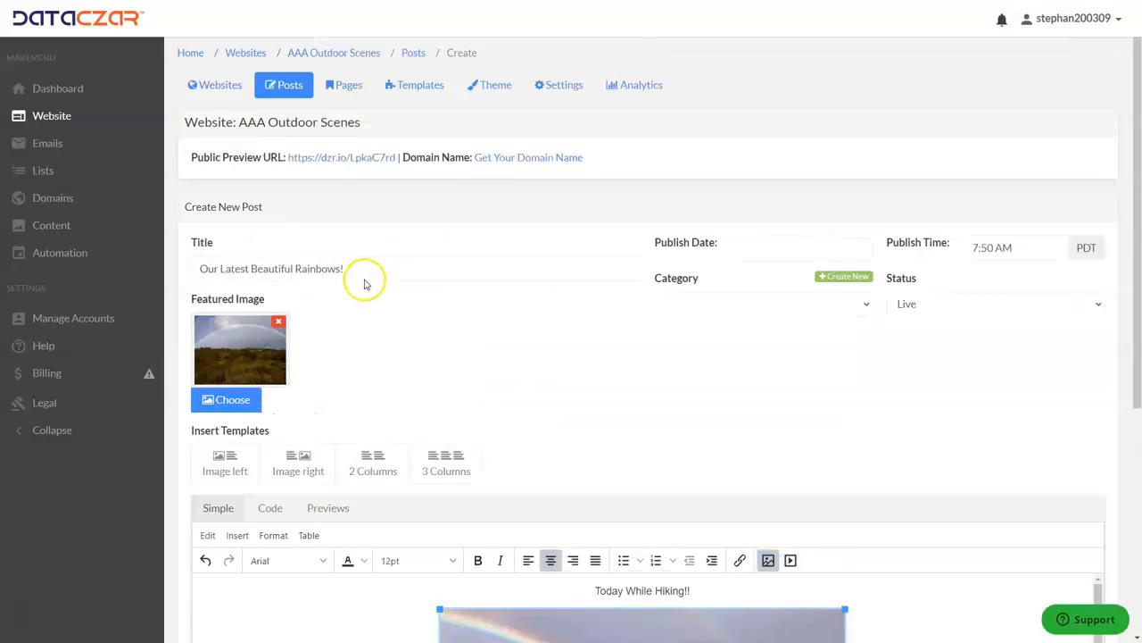
pyautogui.scroll(-3, 357, 304)
pyautogui.scroll(-10, 318, 369)
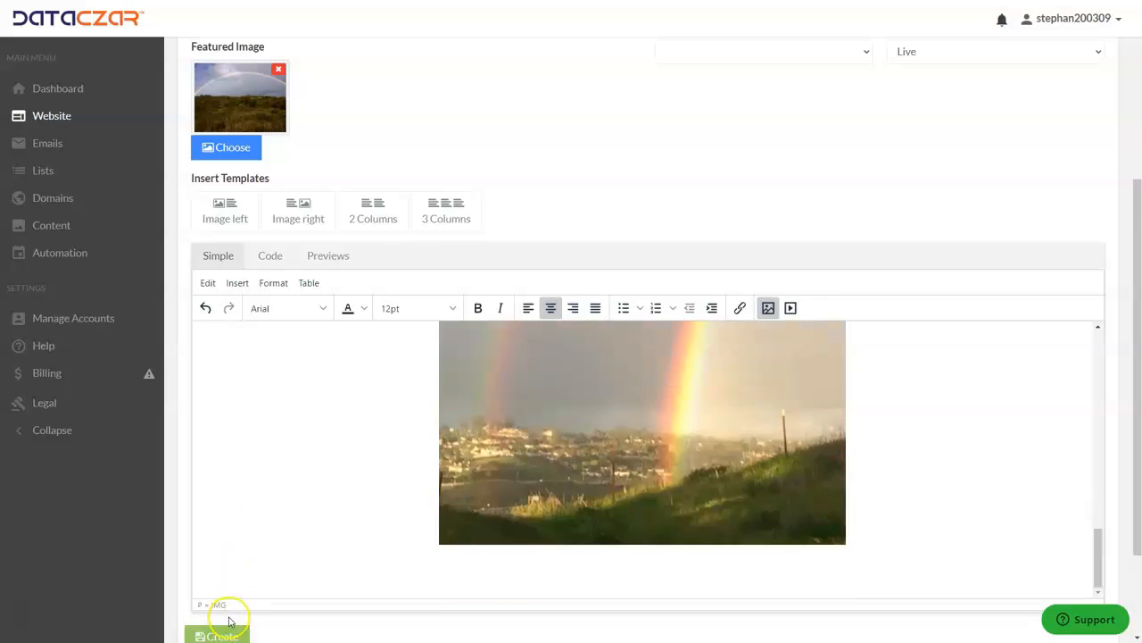
# Step: Create the rainbow post and open the website's pages list
pyautogui.scroll(-1, 224, 619)
pyautogui.click(226, 571)
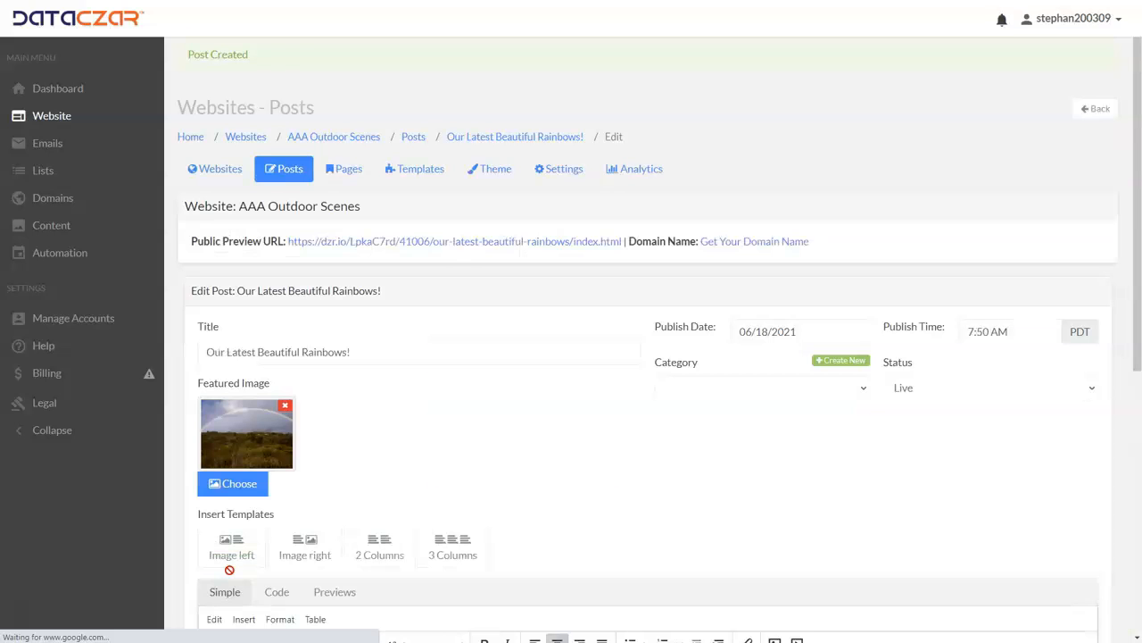
pyautogui.click(349, 172)
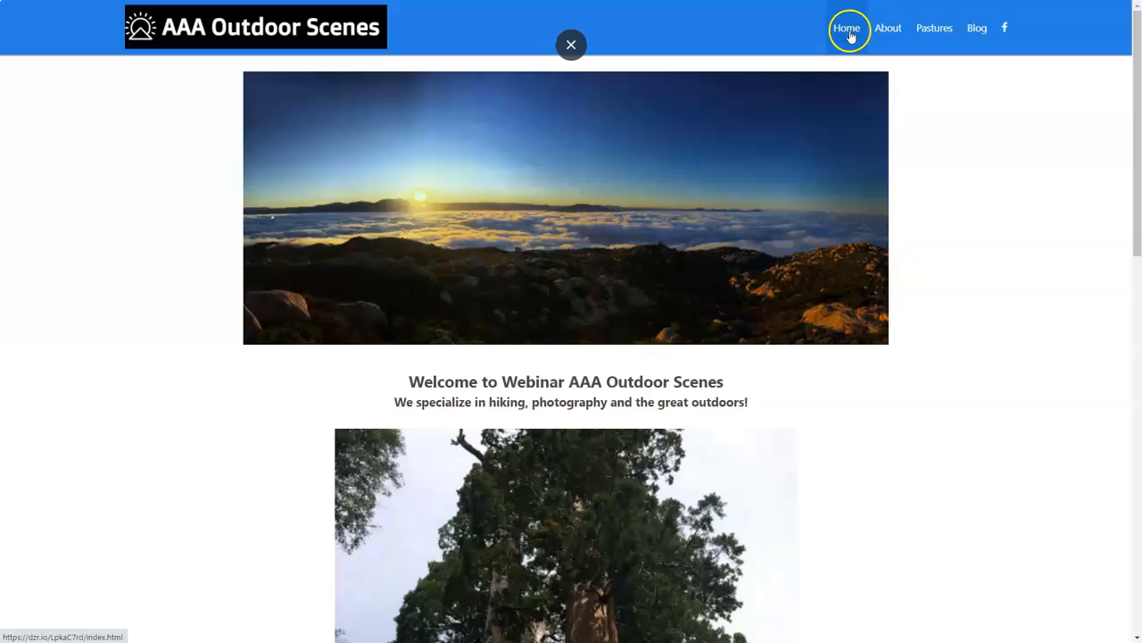
# Step: Check the public site's Home page down to its footer and the Pastures page with its two captioned cow photos
pyautogui.scroll(-7, 620, 349)
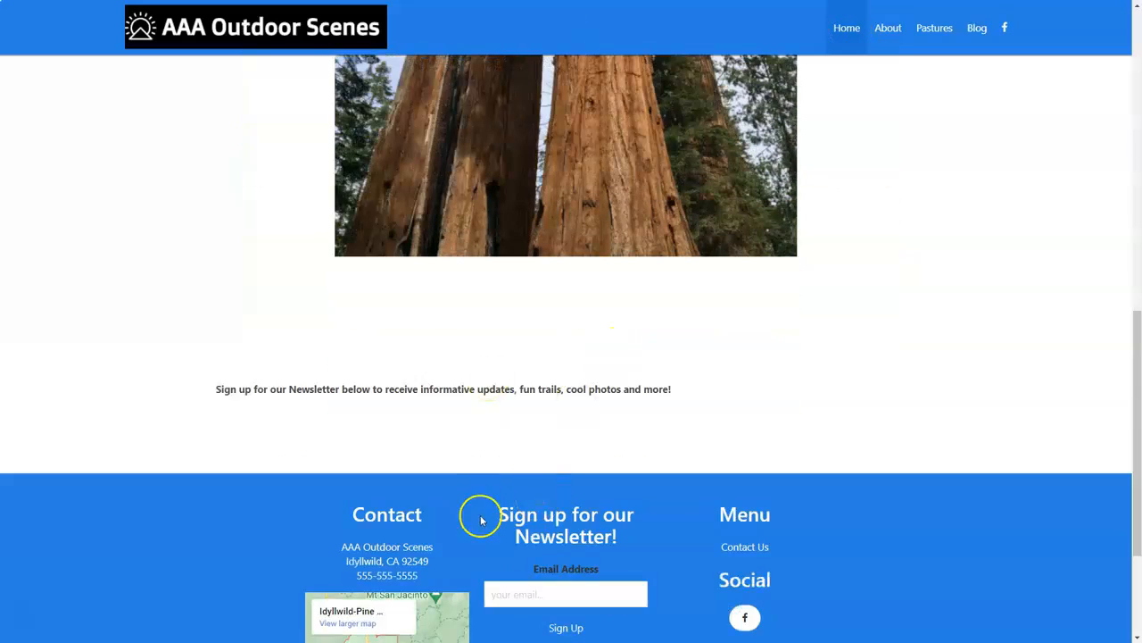
pyautogui.scroll(7, 576, 434)
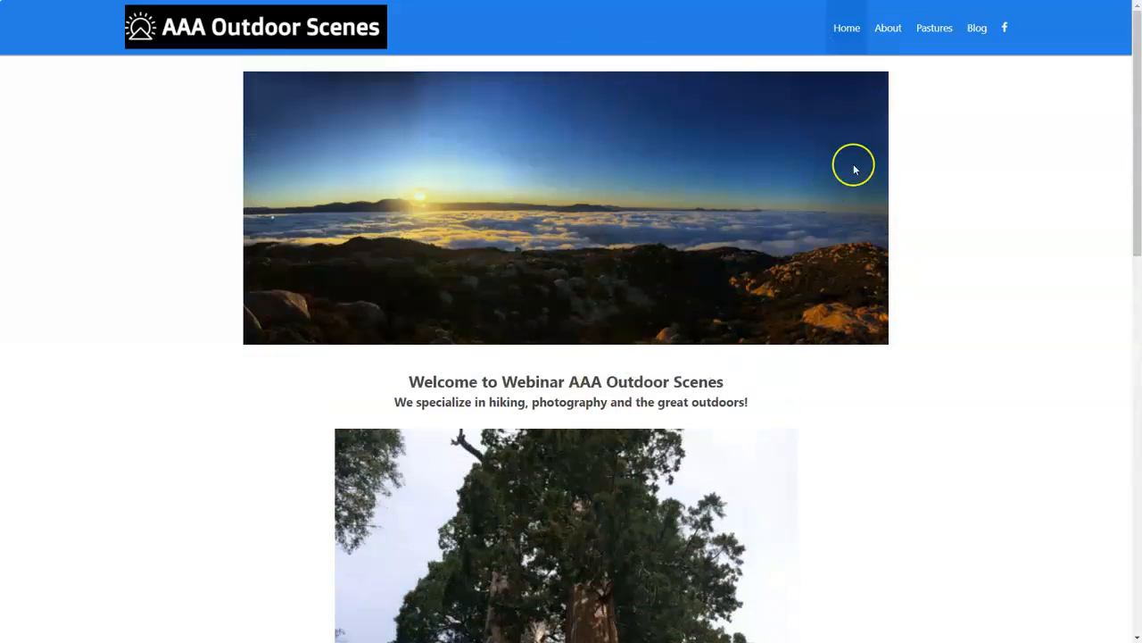
pyautogui.click(938, 37)
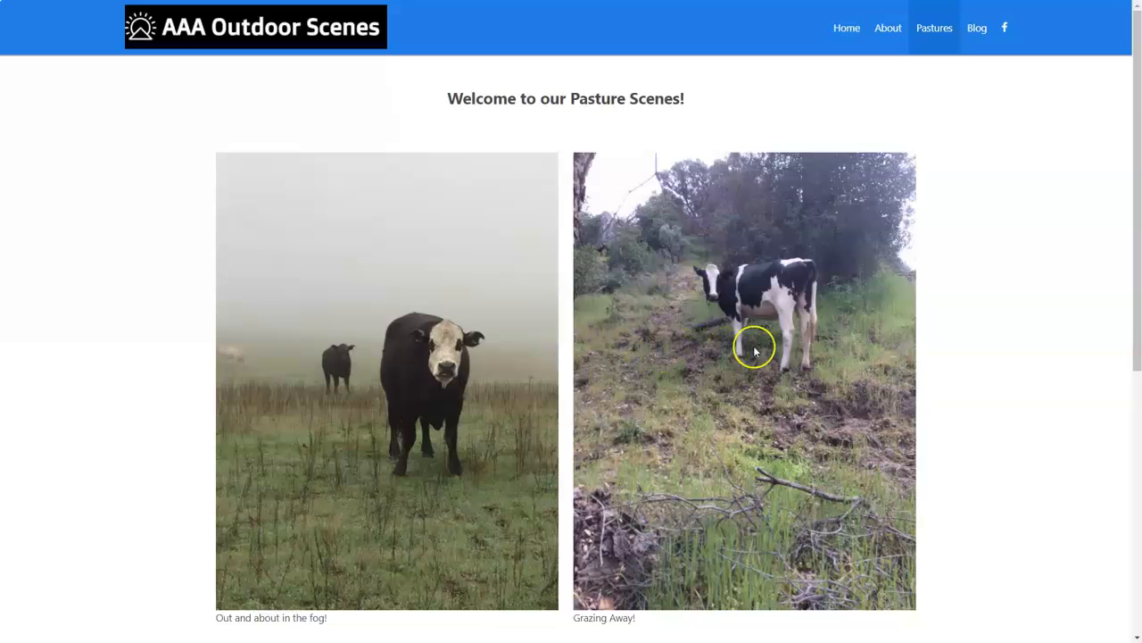
pyautogui.scroll(-2, 750, 348)
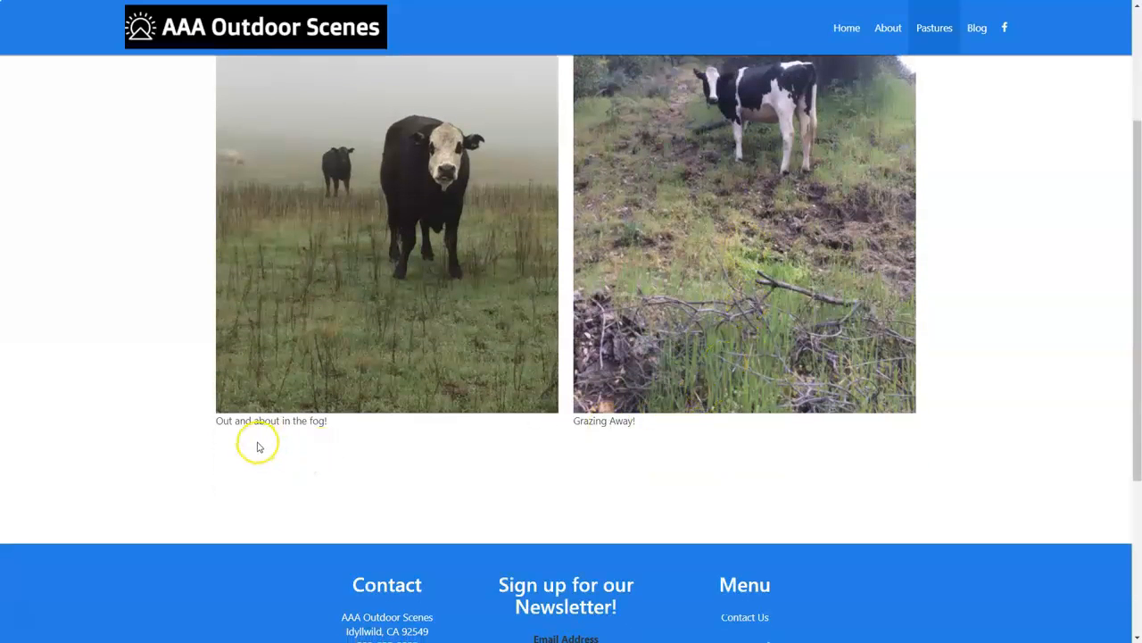
# Step: Open the public site's Blog page and check its welcome photo and the rainbow and Yosemite post previews
pyautogui.scroll(2, 652, 428)
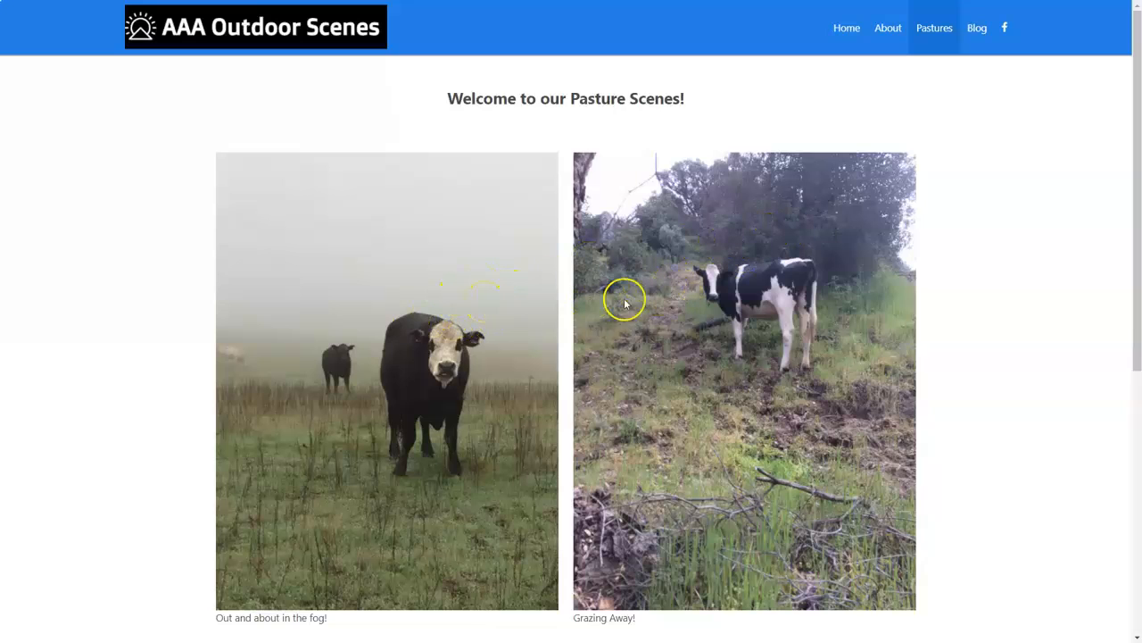
pyautogui.click(977, 29)
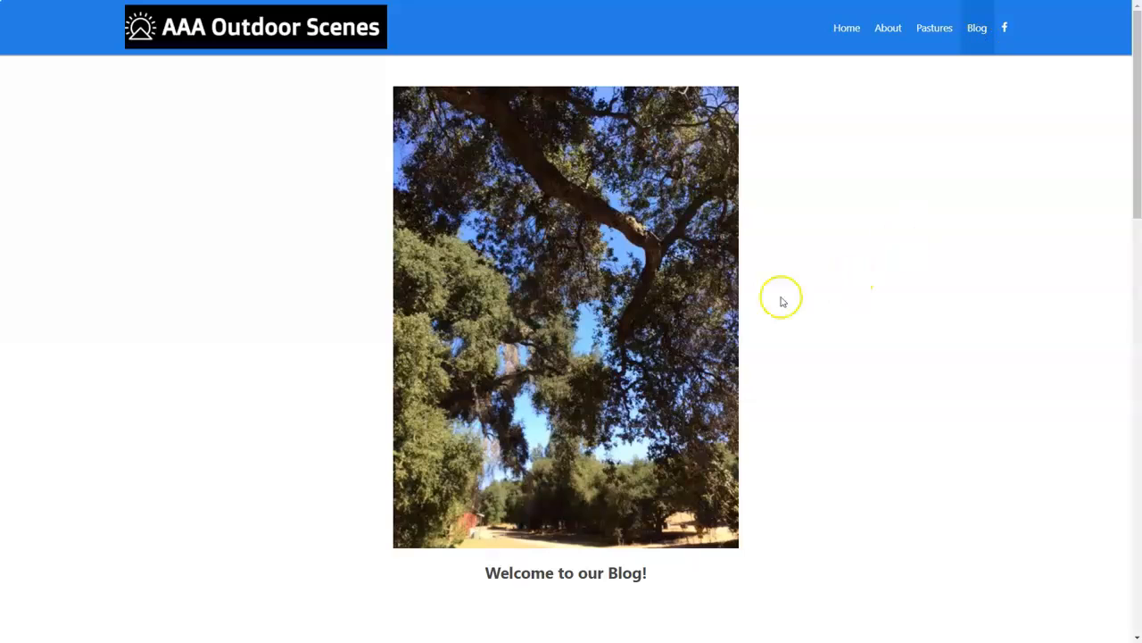
pyautogui.scroll(-1, 615, 304)
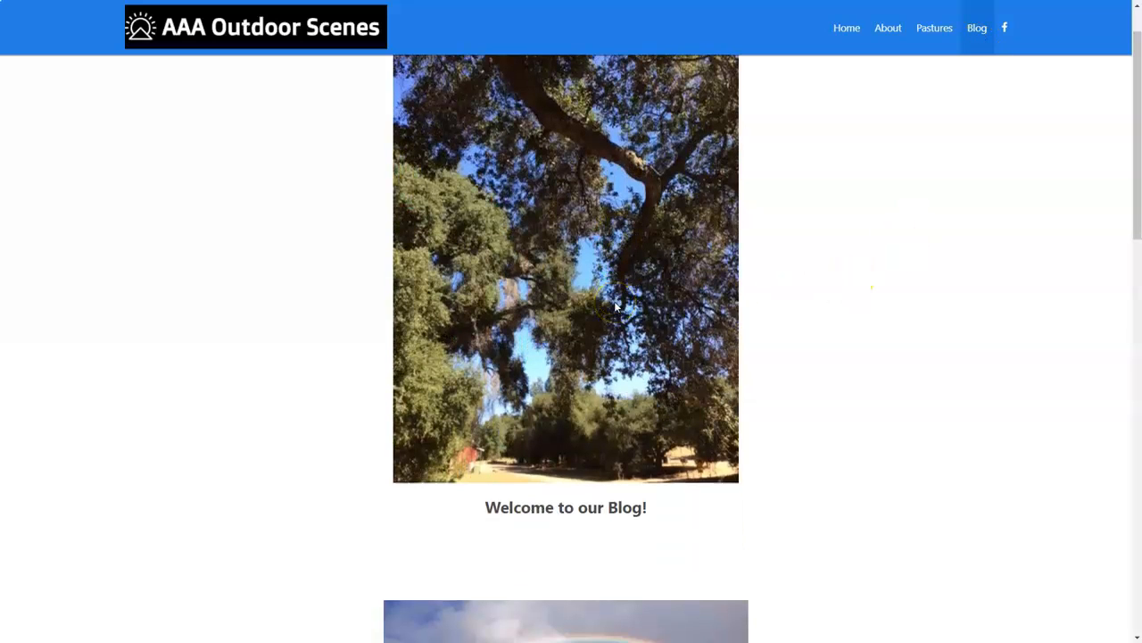
pyautogui.scroll(-6, 615, 306)
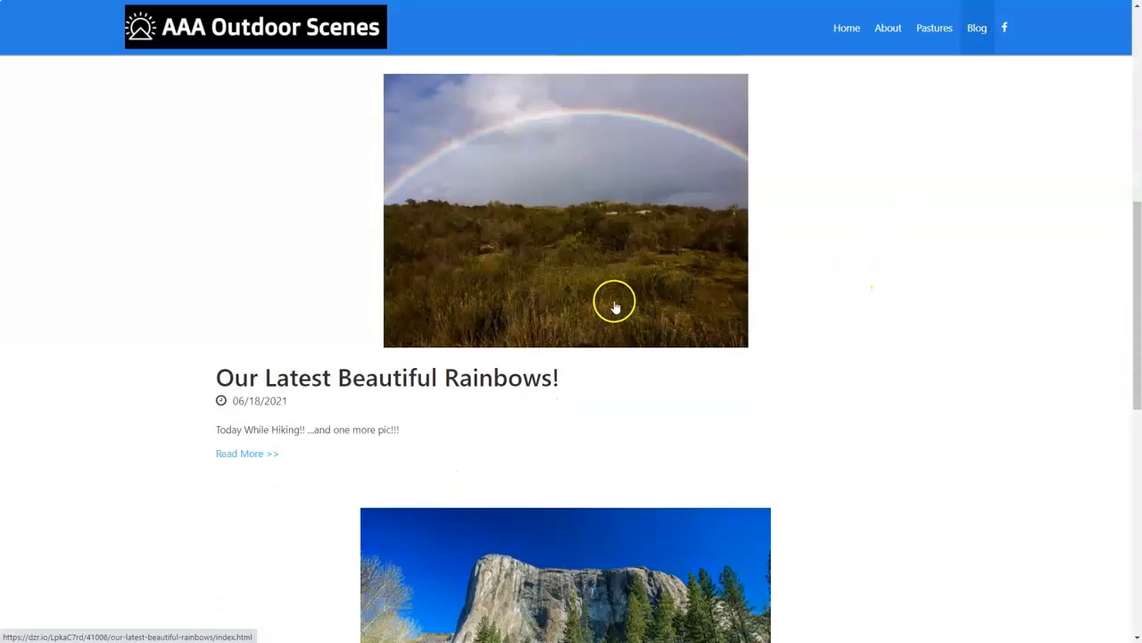
pyautogui.scroll(3, 613, 294)
pyautogui.scroll(-4, 459, 306)
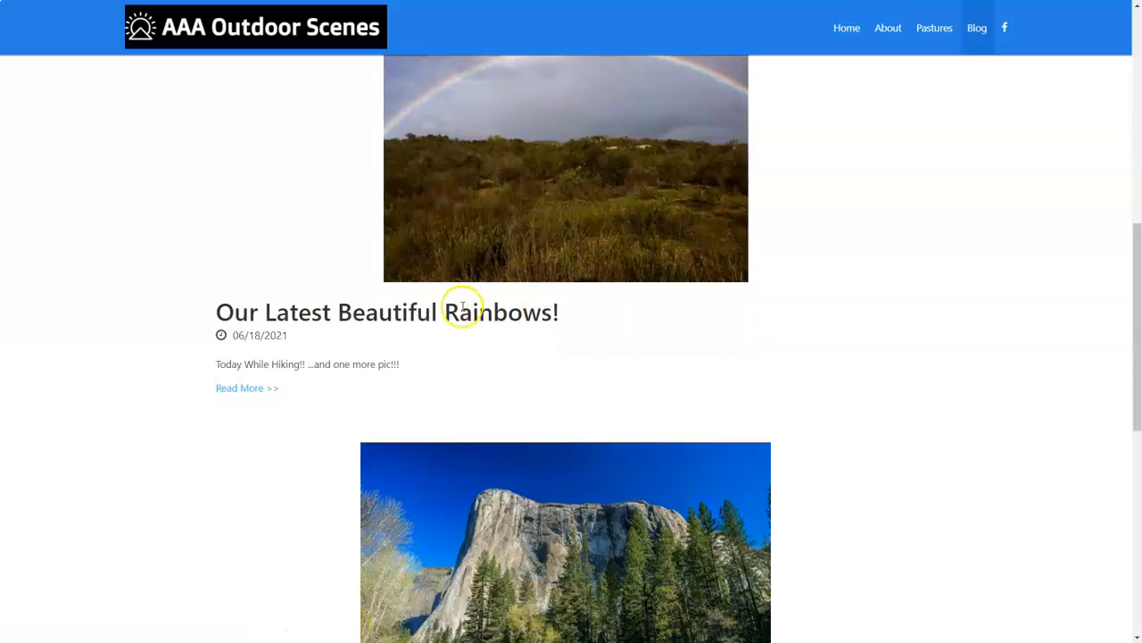
pyautogui.scroll(-3, 454, 305)
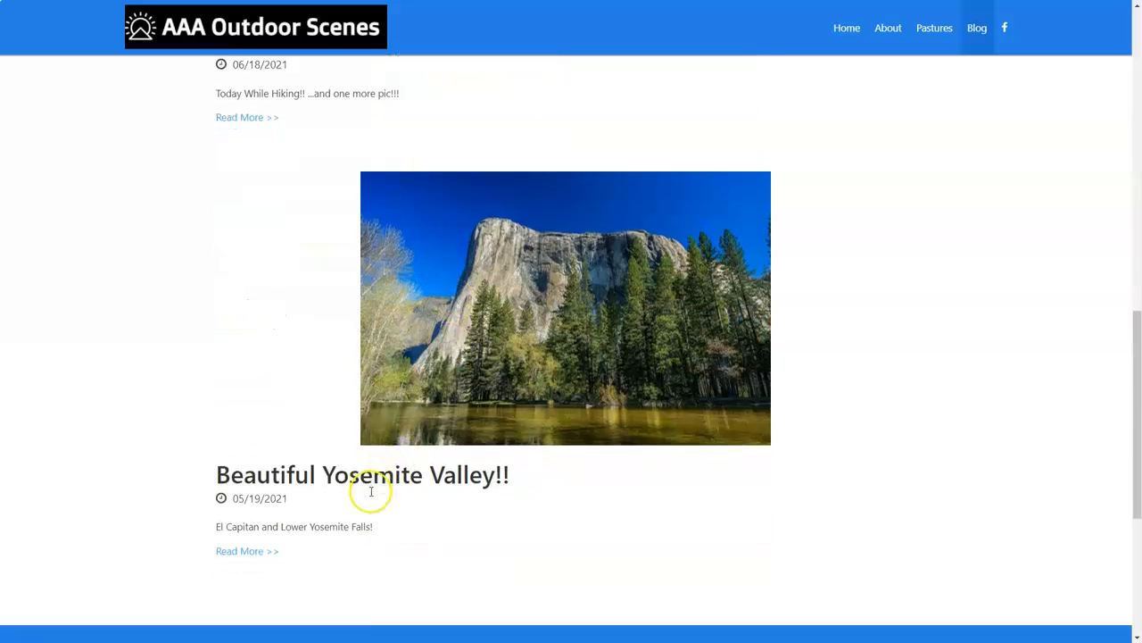
pyautogui.scroll(-1, 366, 464)
pyautogui.scroll(3, 369, 409)
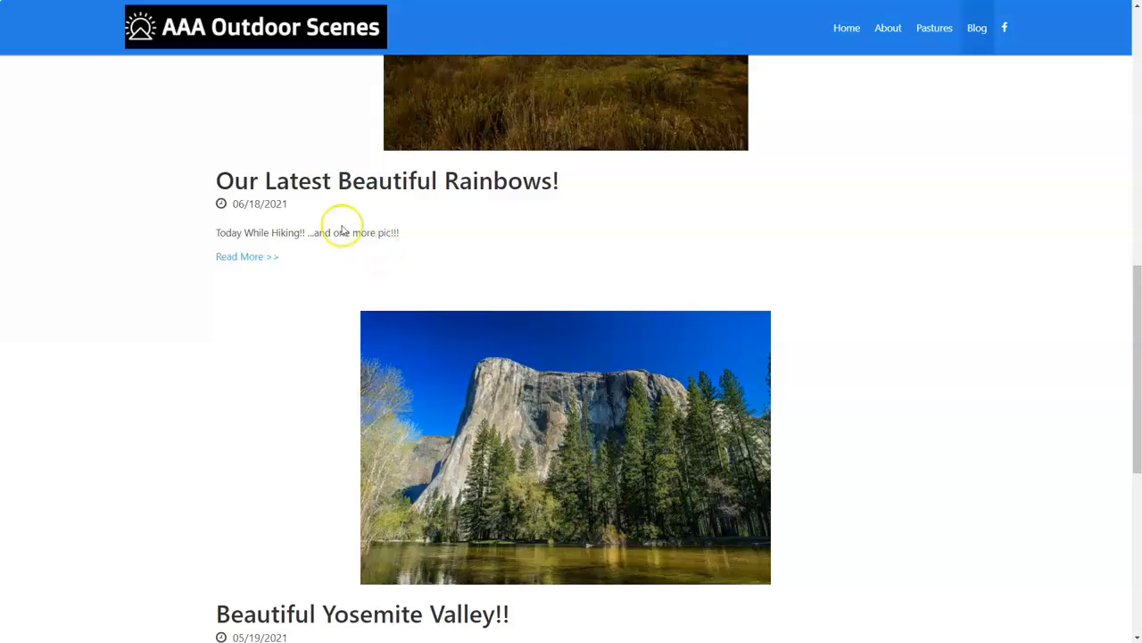
# Step: Open the full "Our Latest Beautiful Rainbows!" post from the Blog page and look through its text and photos
pyautogui.click(232, 259)
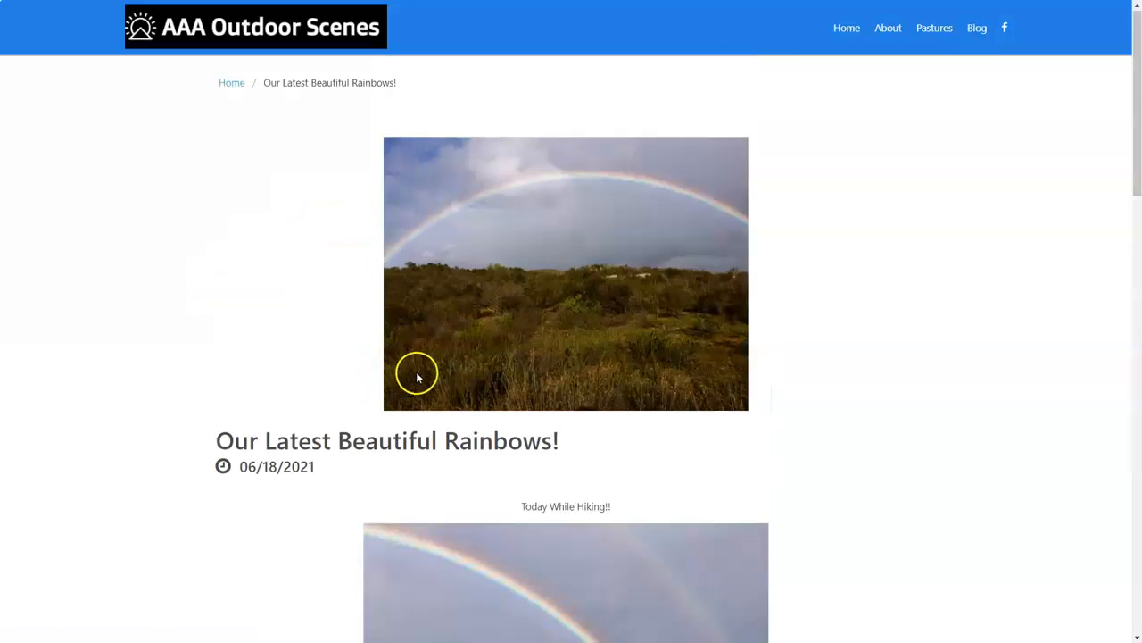
pyautogui.scroll(-4, 417, 380)
pyautogui.scroll(-9, 416, 379)
pyautogui.scroll(5, 416, 383)
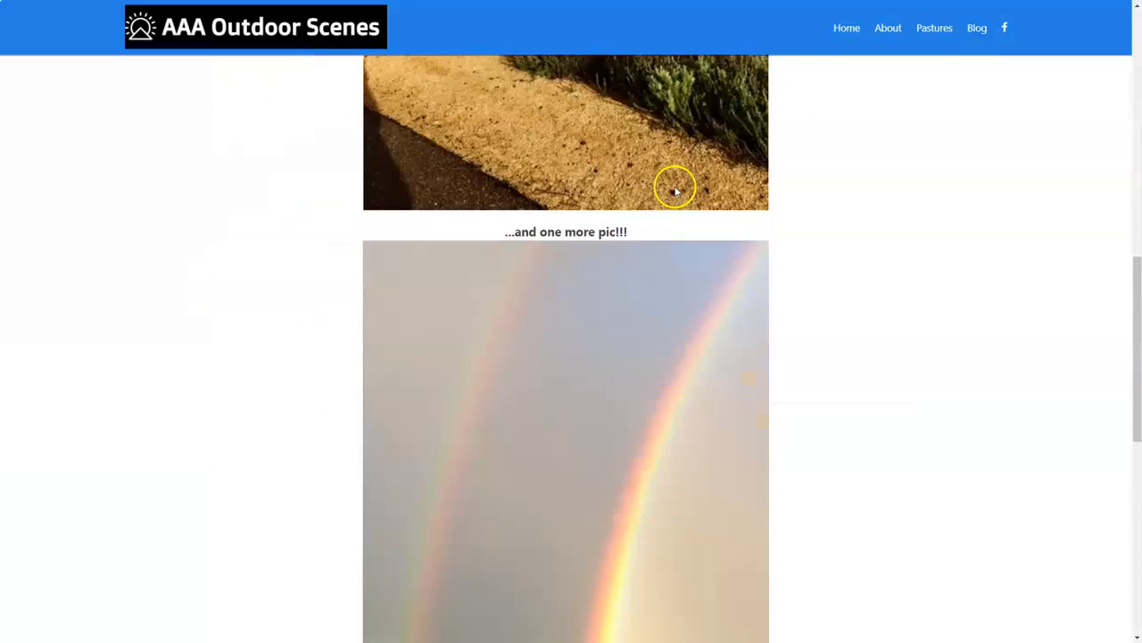
pyautogui.scroll(1, 547, 109)
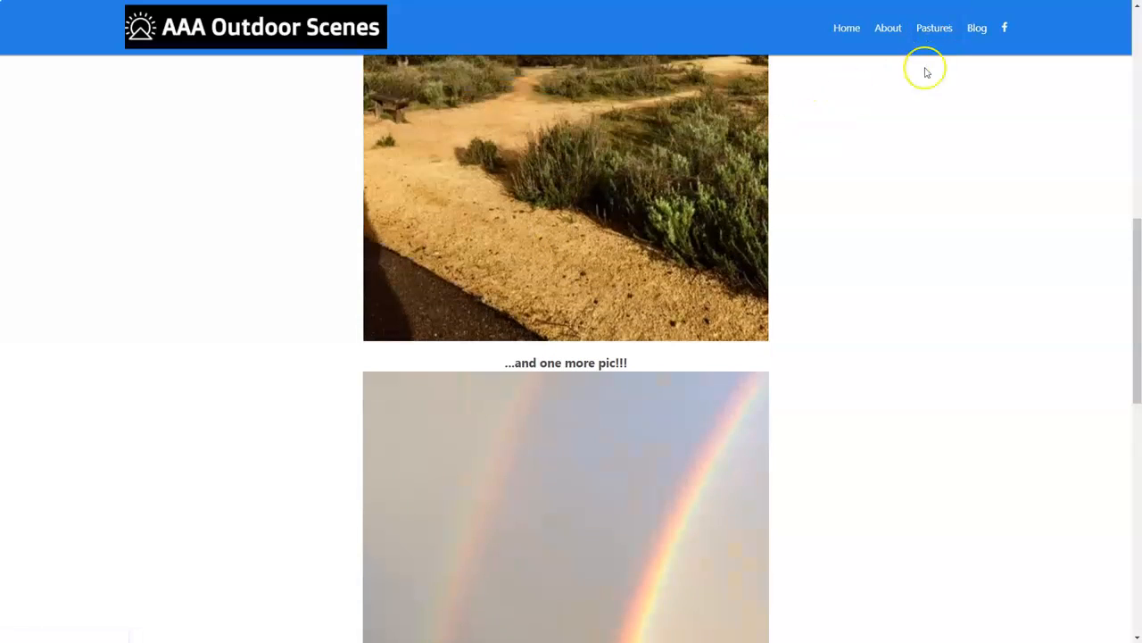
# Step: Return to the Blog page, open the full "Beautiful Yosemite Valley!!" post and look through it down to the footer
pyautogui.click(977, 29)
pyautogui.scroll(-11, 408, 428)
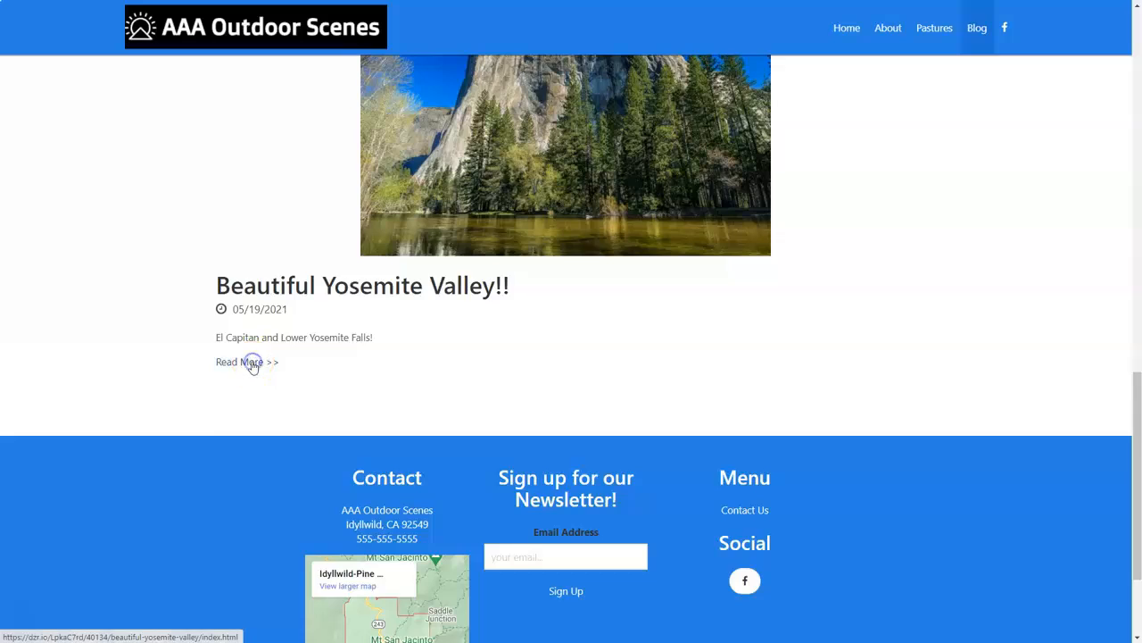
pyautogui.click(250, 361)
pyautogui.scroll(-8, 459, 345)
pyautogui.scroll(5, 592, 173)
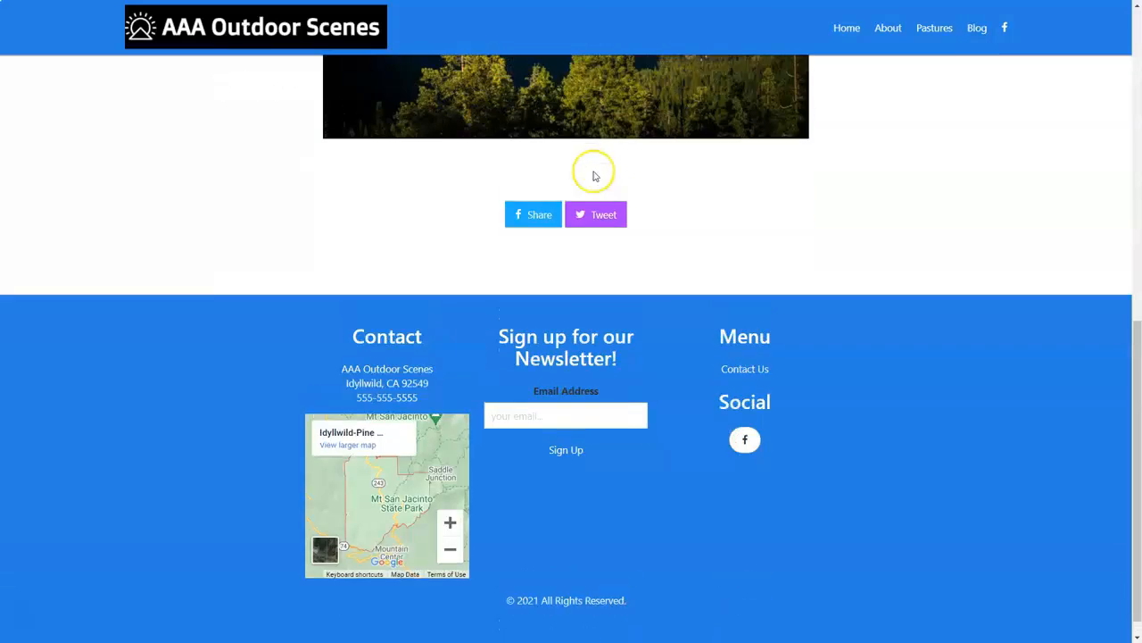
pyautogui.scroll(3, 618, 239)
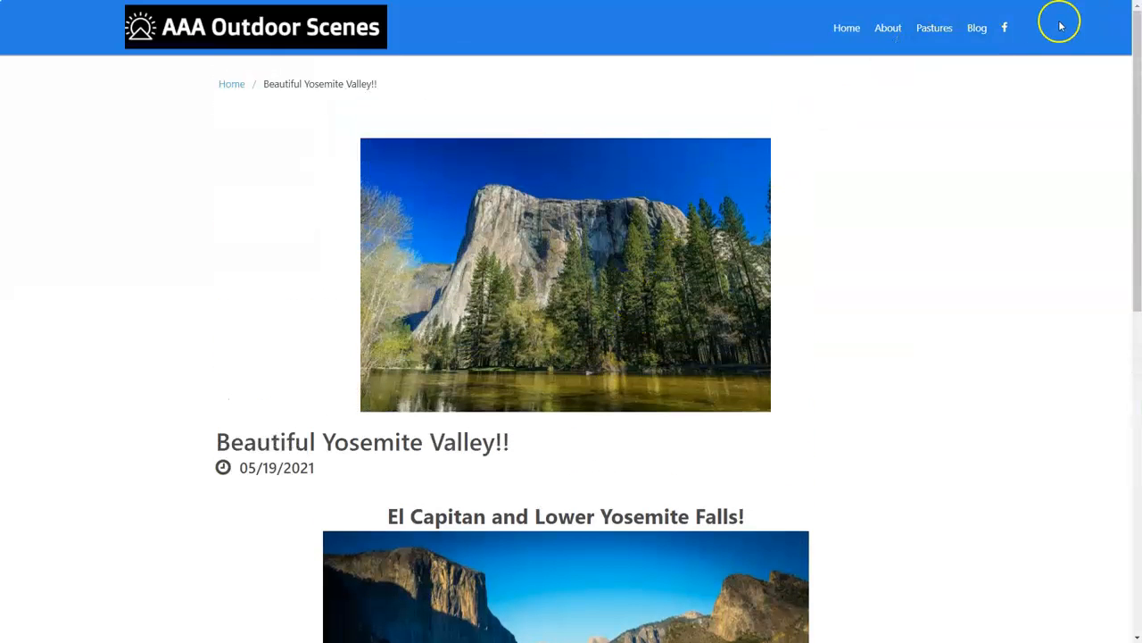
# Step: Revisit the public site's Blog and Home pages and switch back to the website's pages list in Dataczar
pyautogui.click(978, 28)
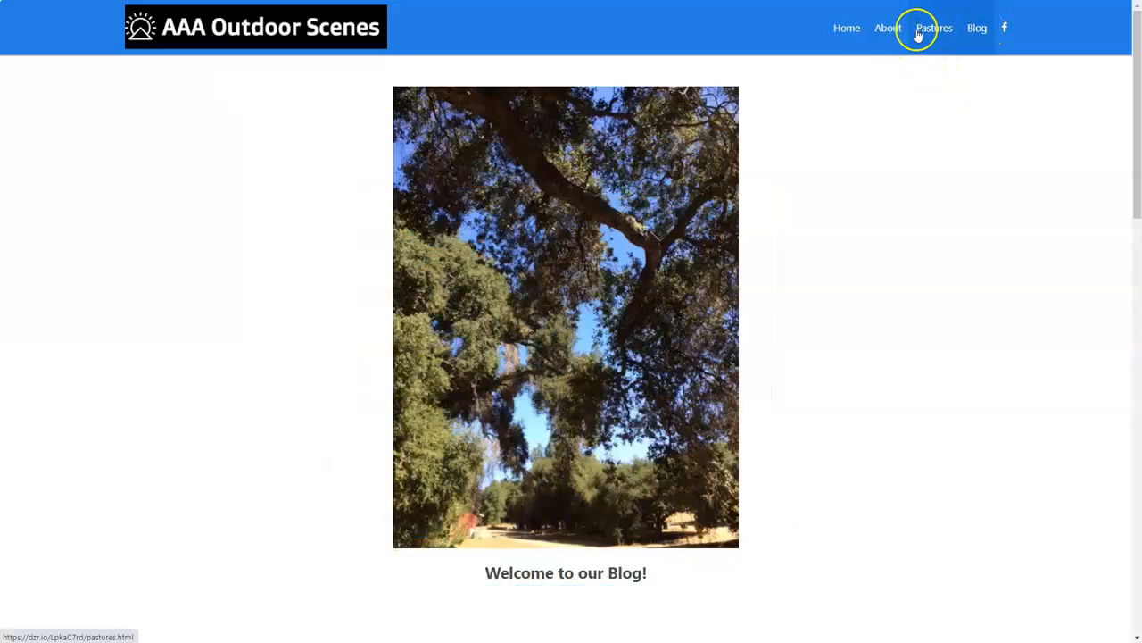
pyautogui.click(850, 40)
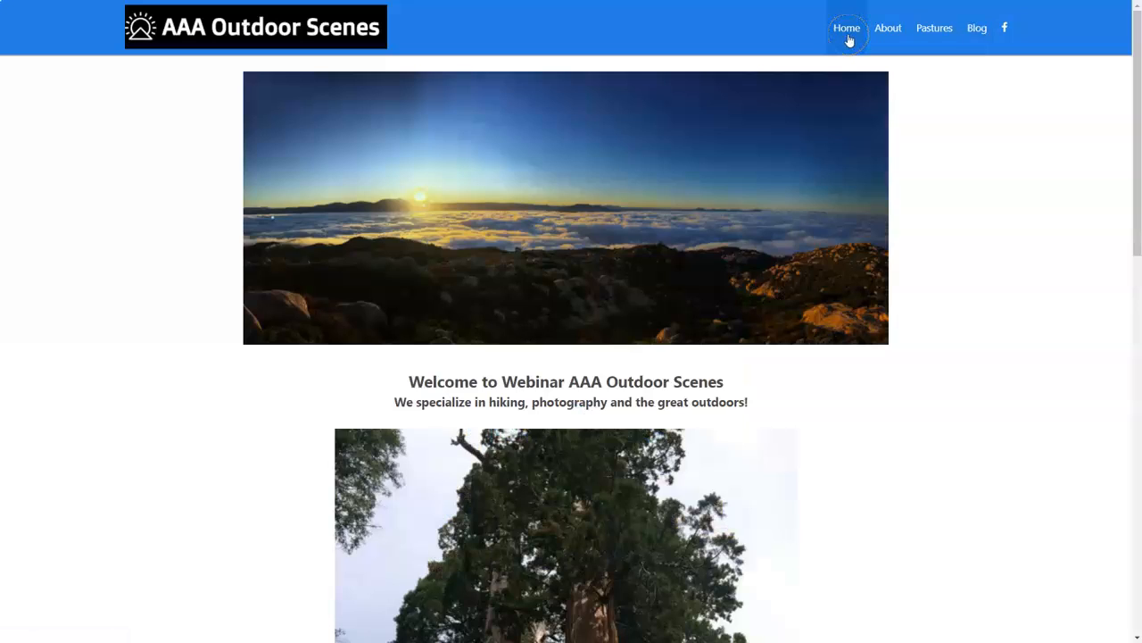
pyautogui.hotkey('ctrl', 'Tab')
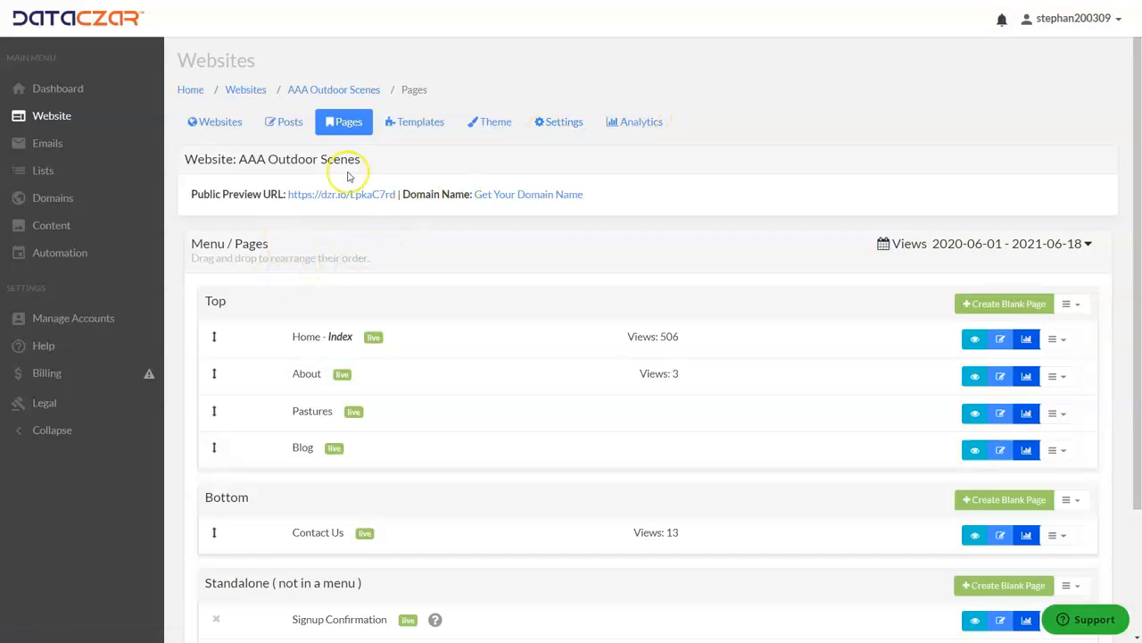
# Step: Open the help area's featured tutorial videos, look over the website-building and page-or-post videos, and go to the dashboard
pyautogui.click(43, 347)
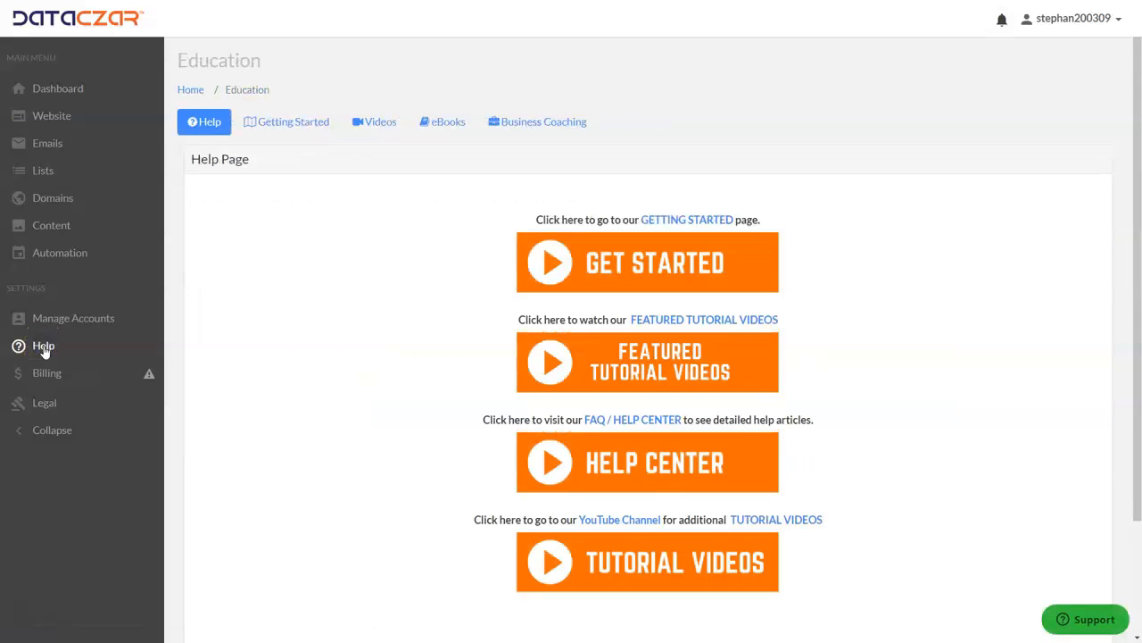
pyautogui.click(674, 358)
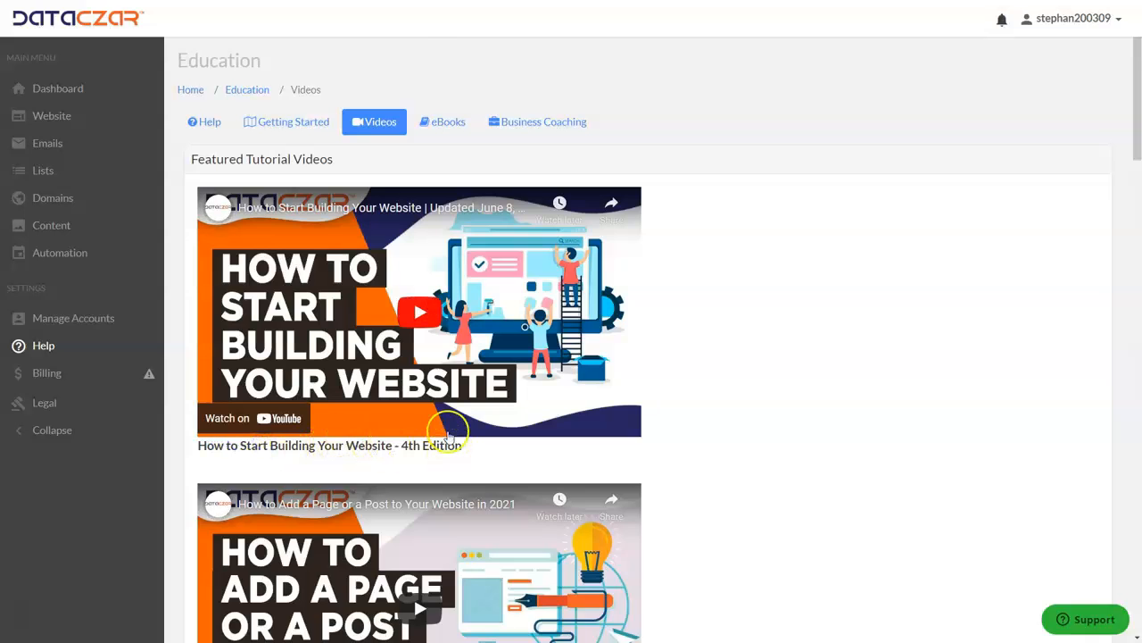
pyautogui.scroll(-2, 446, 437)
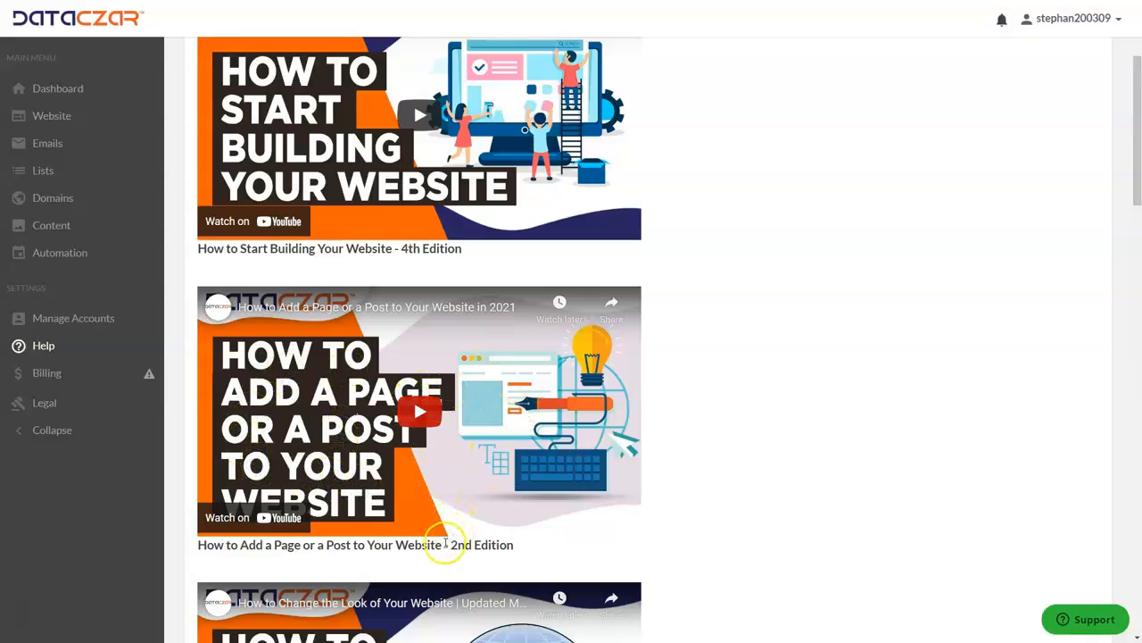
pyautogui.scroll(2, 446, 353)
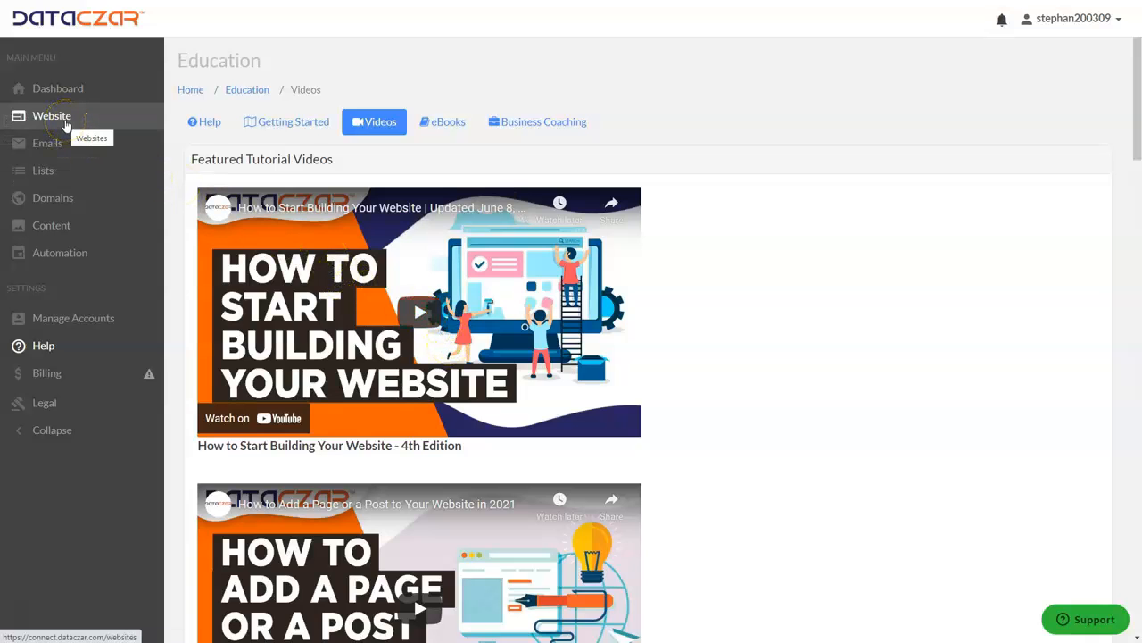
pyautogui.scroll(-2, 438, 299)
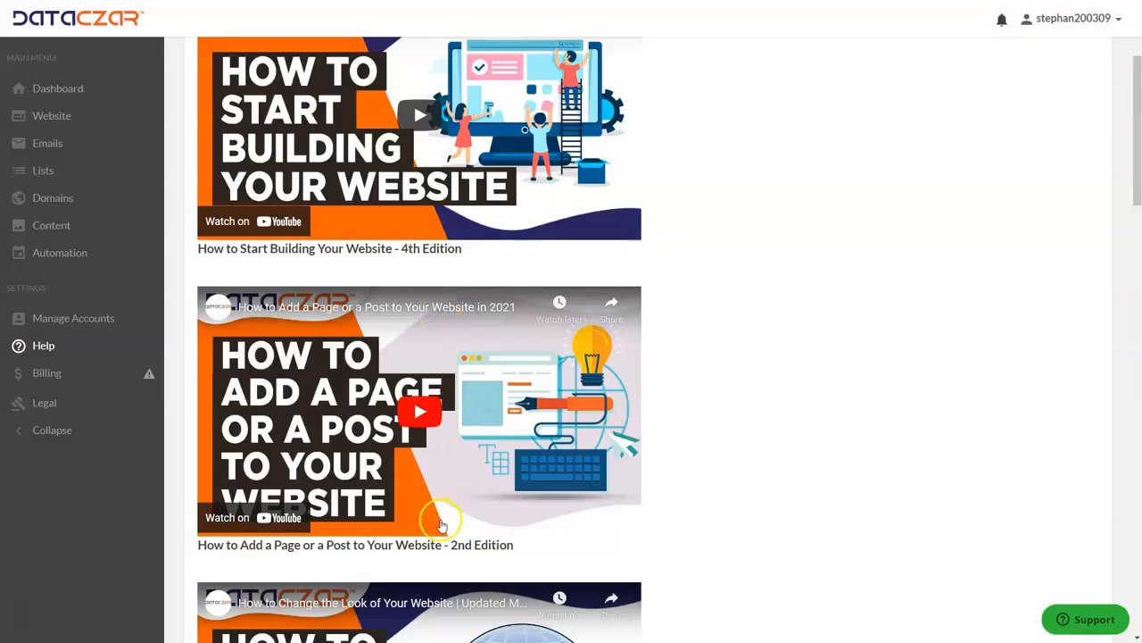
pyautogui.scroll(2, 401, 446)
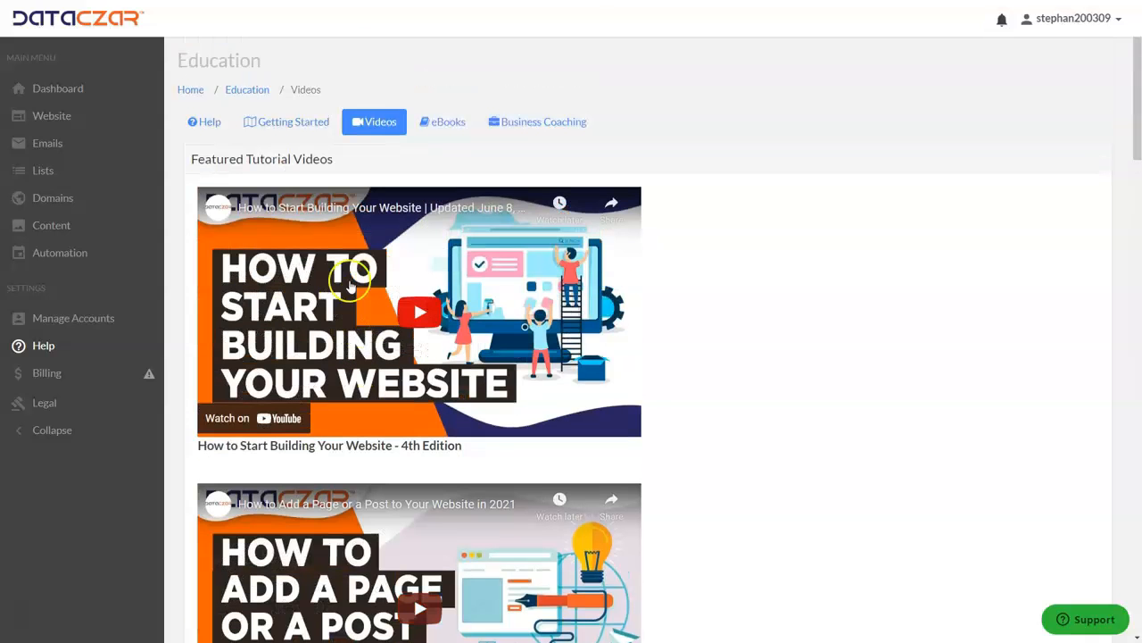
pyautogui.click(67, 90)
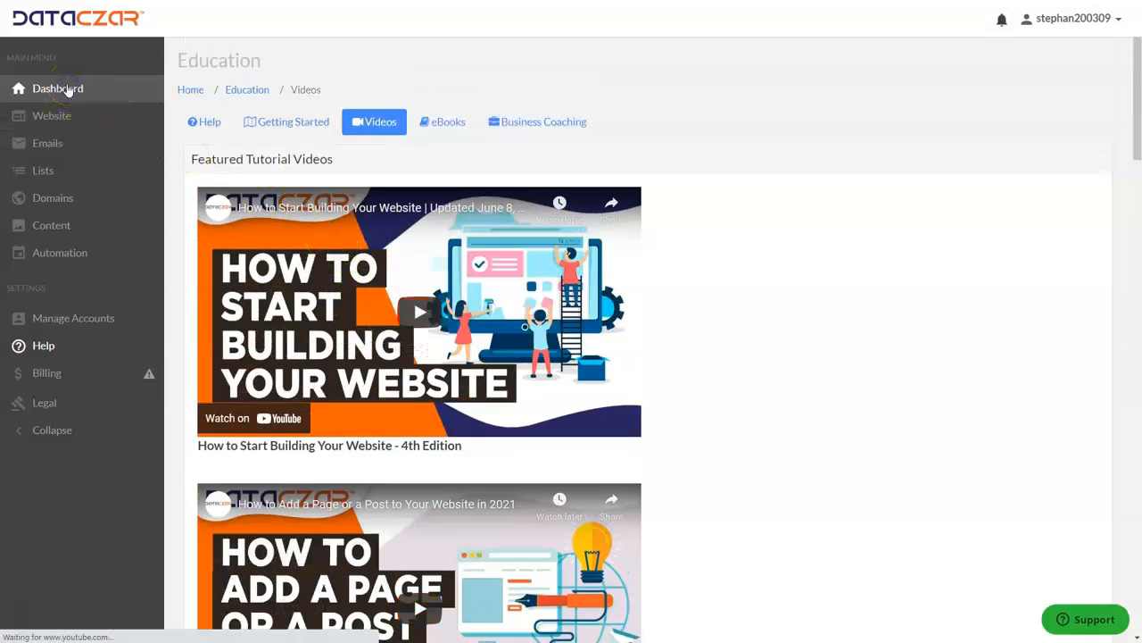